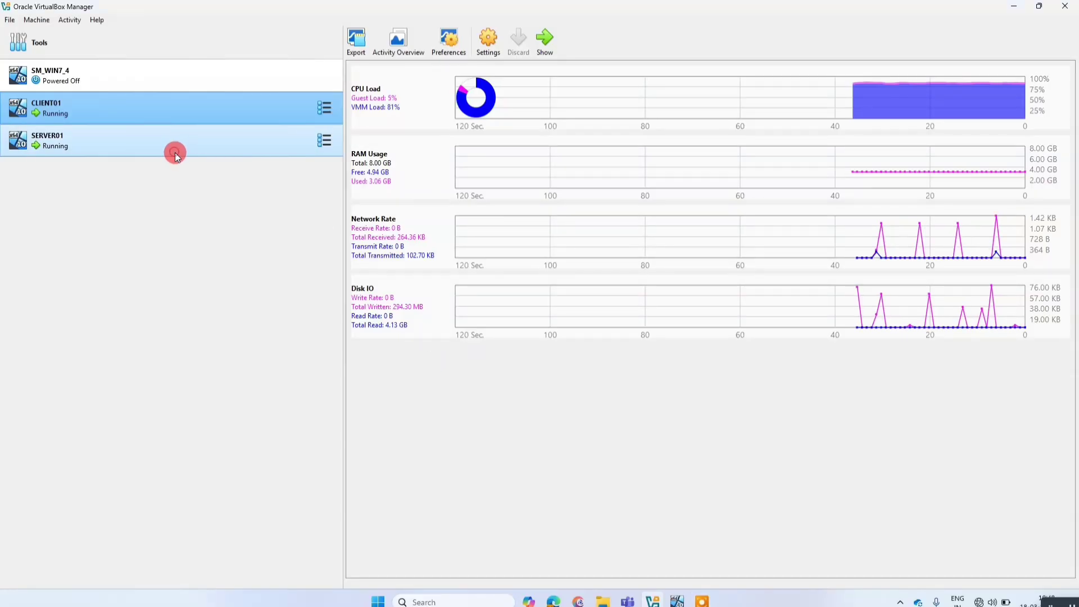
# Select the running CLIENT01 virtual machine and show its window with the TIA Portal project.
pyautogui.click(174, 152)
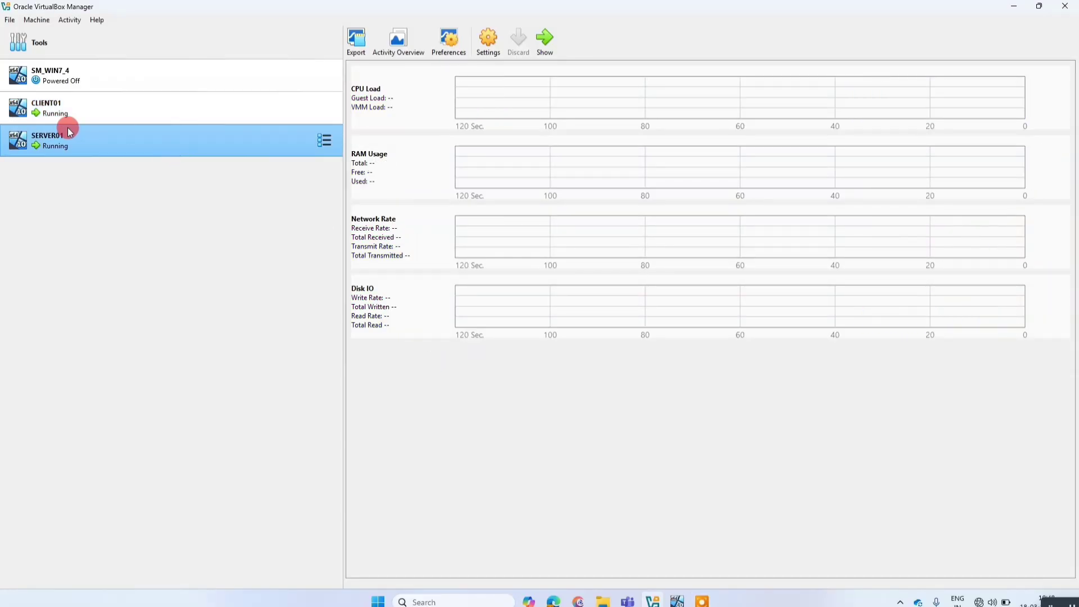
pyautogui.click(43, 108)
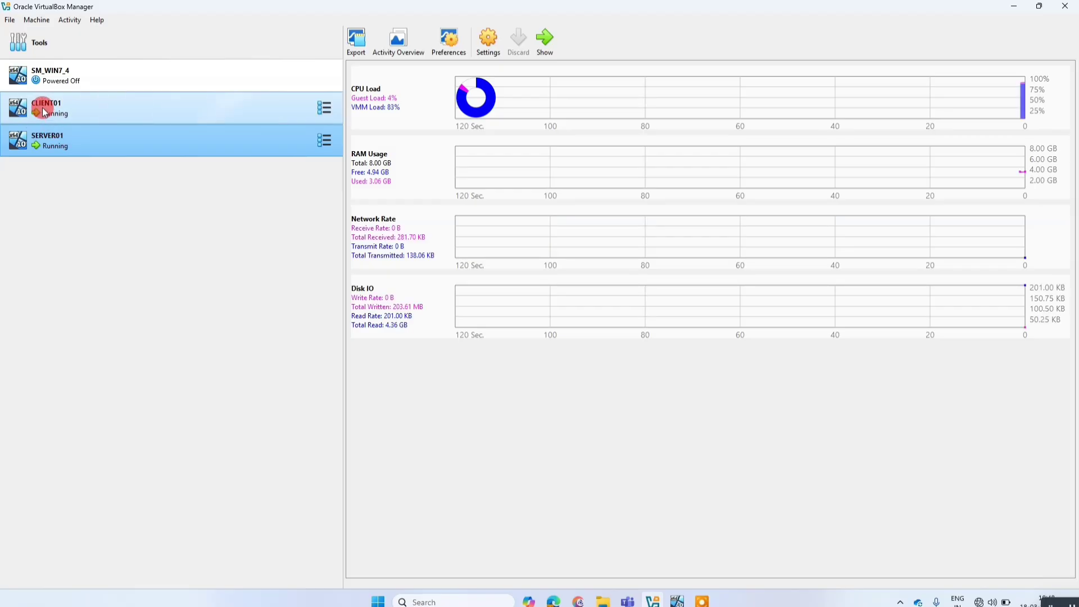
pyautogui.click(65, 140)
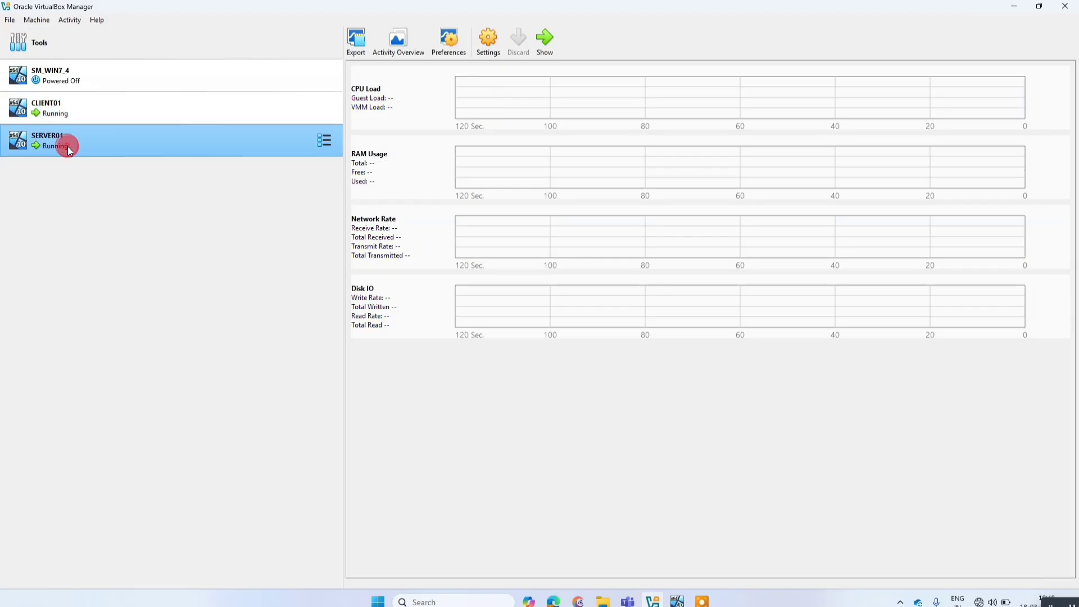
pyautogui.moveTo(679, 597)
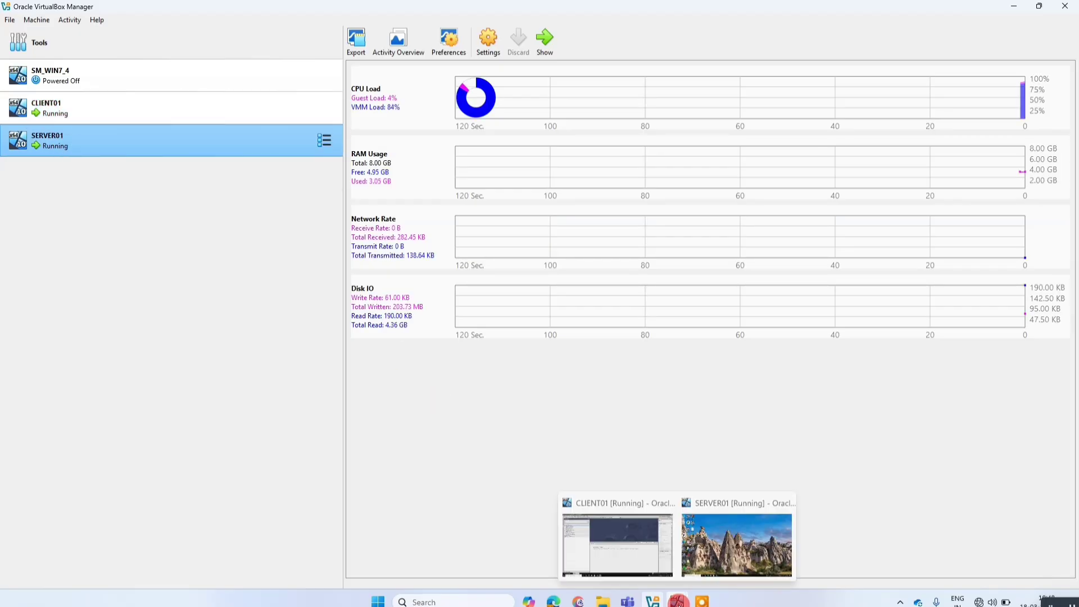
pyautogui.click(213, 108)
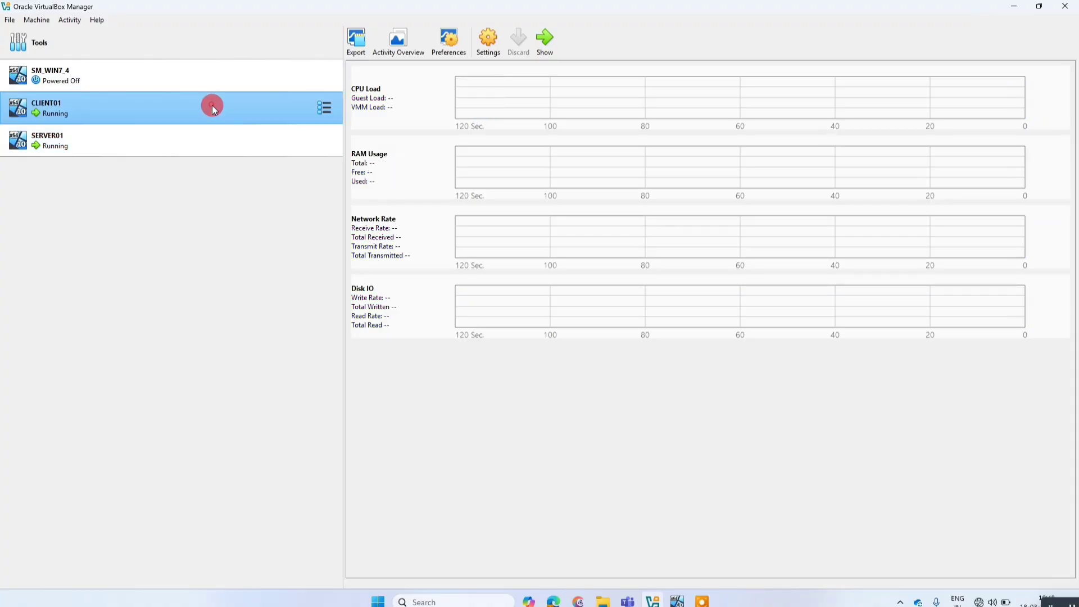
pyautogui.click(539, 51)
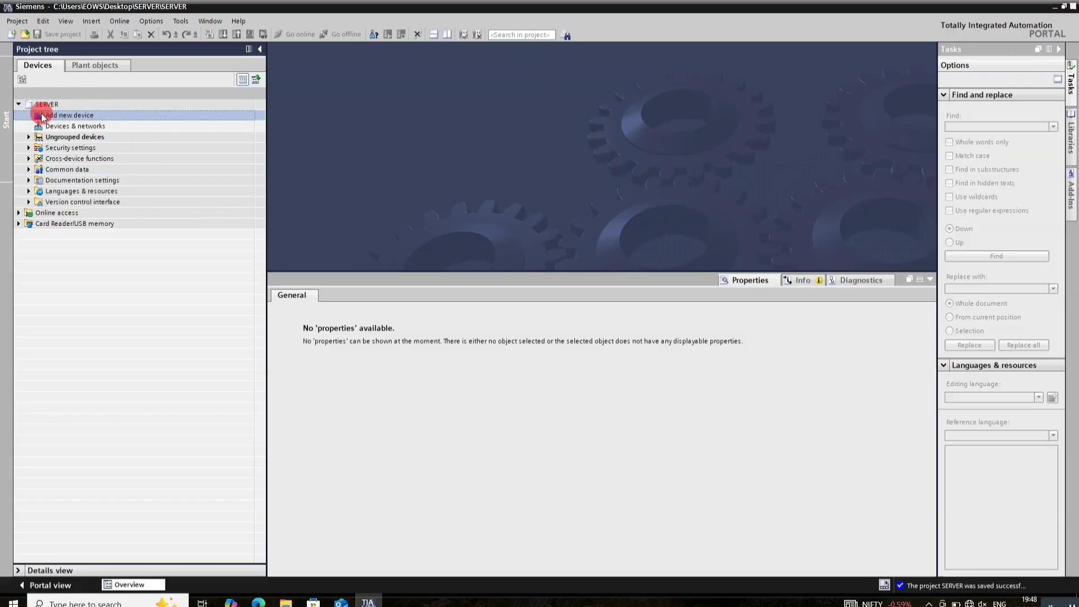
# Check the client computer's device name in the system properties of This PC, and return to the SERVER project.
pyautogui.click(66, 126)
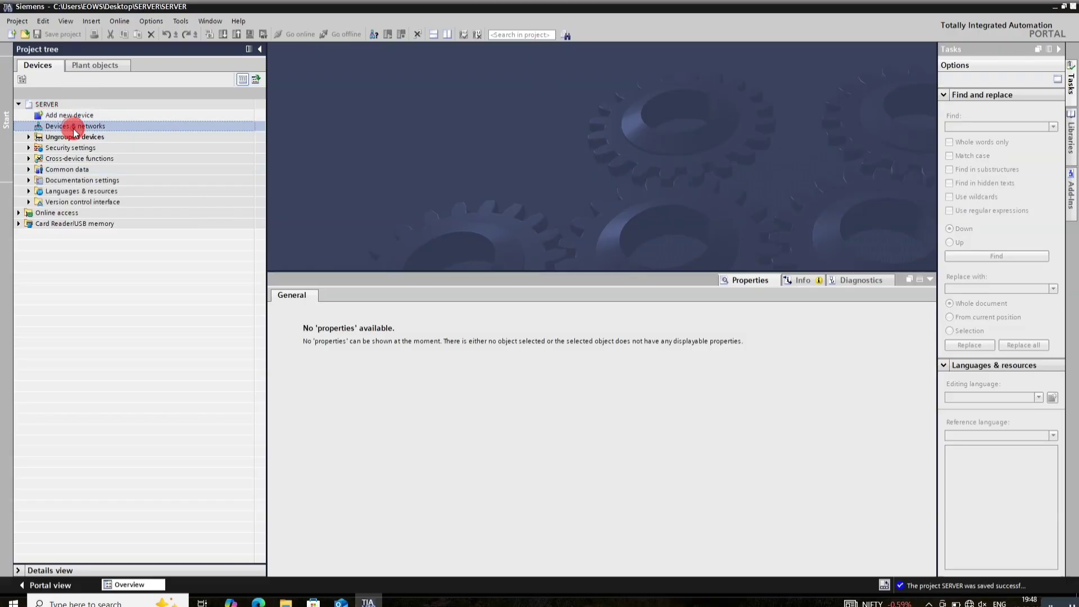
pyautogui.click(285, 602)
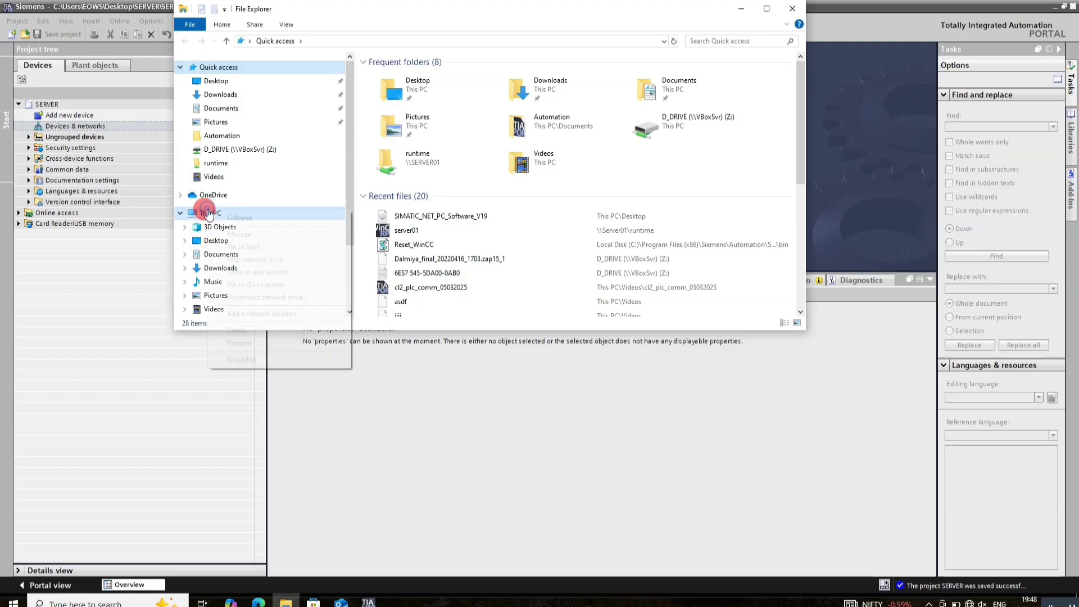
pyautogui.rightClick(207, 213)
pyautogui.click(255, 357)
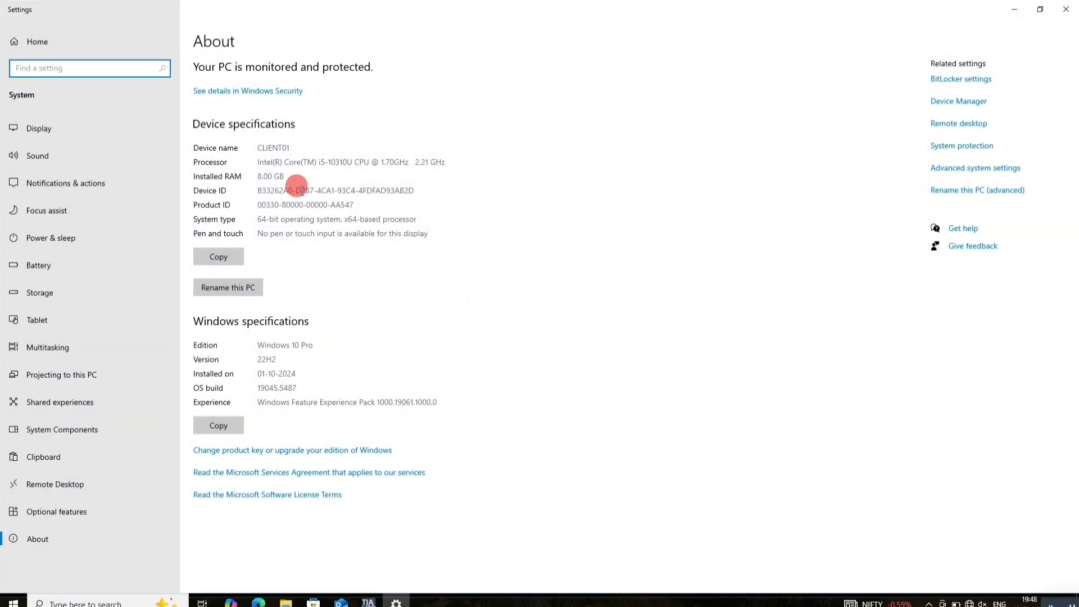
pyautogui.moveTo(285, 145); pyautogui.dragTo(217, 154)
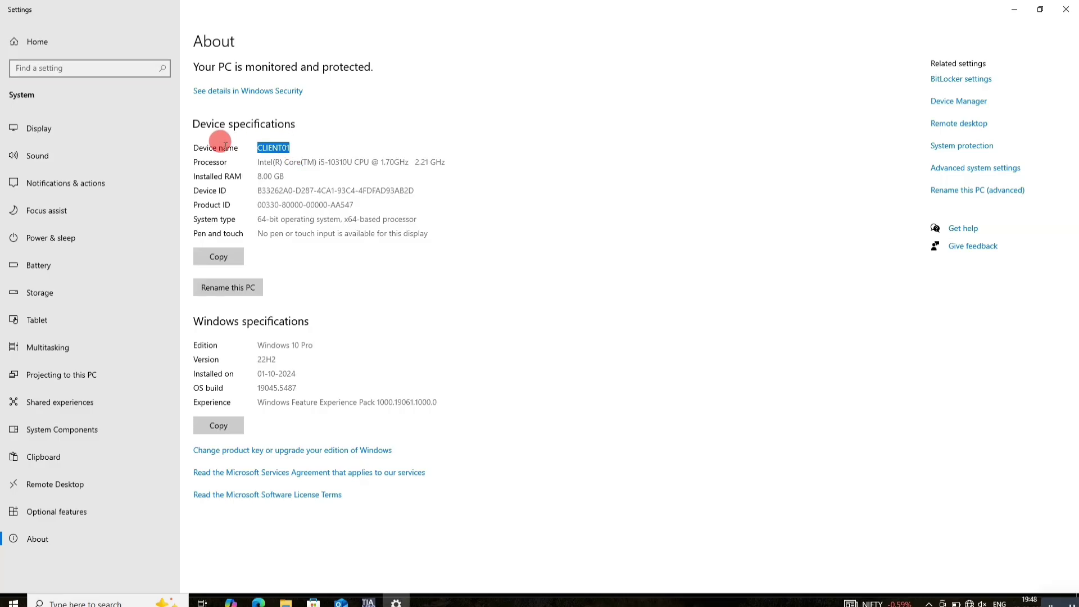
pyautogui.click(1066, 9)
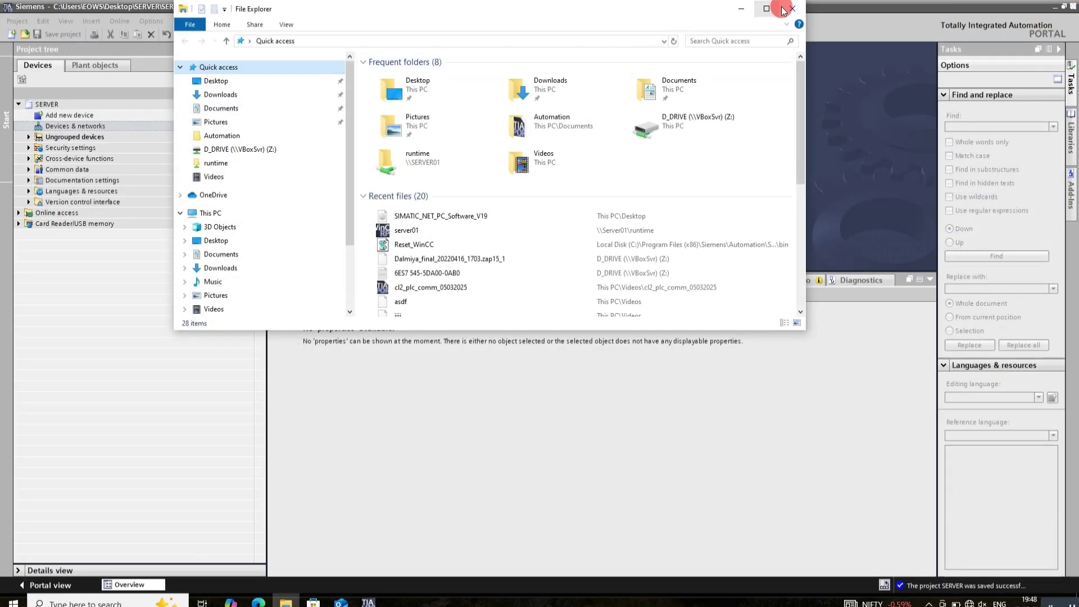
pyautogui.click(801, 9)
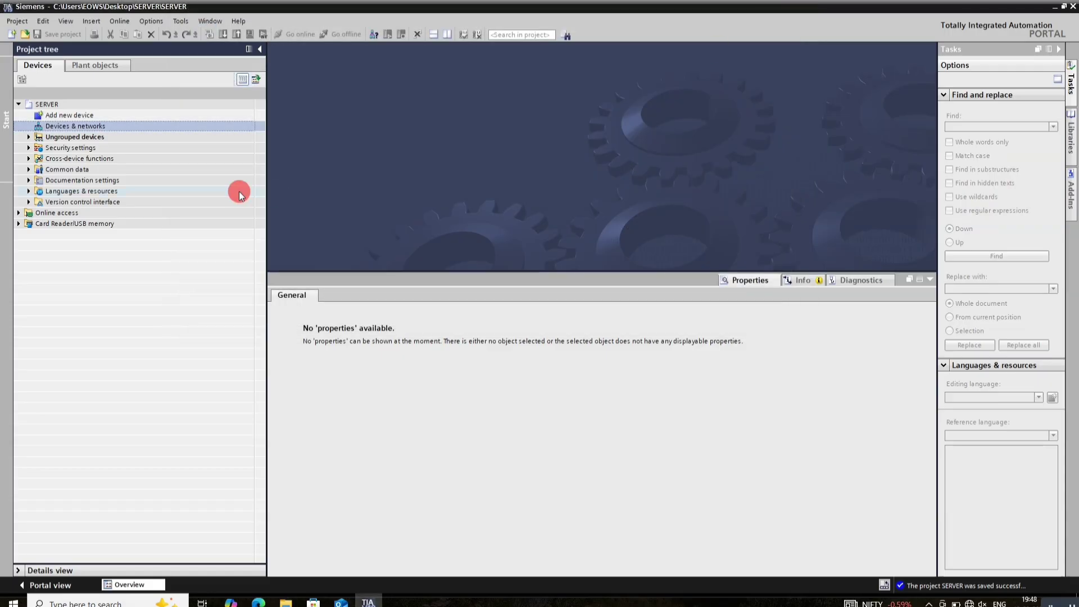
# Add a WinCC RT Professional PC system, version 19.0.0.0, to the SERVER project as a new device.
pyautogui.doubleClick(38, 115)
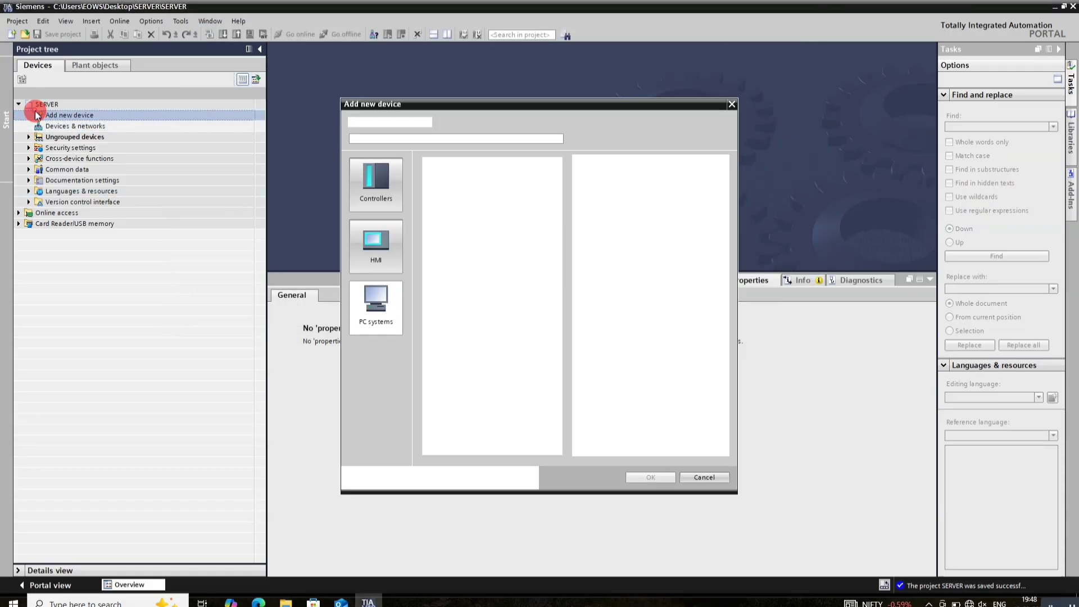
pyautogui.click(370, 319)
pyautogui.click(455, 235)
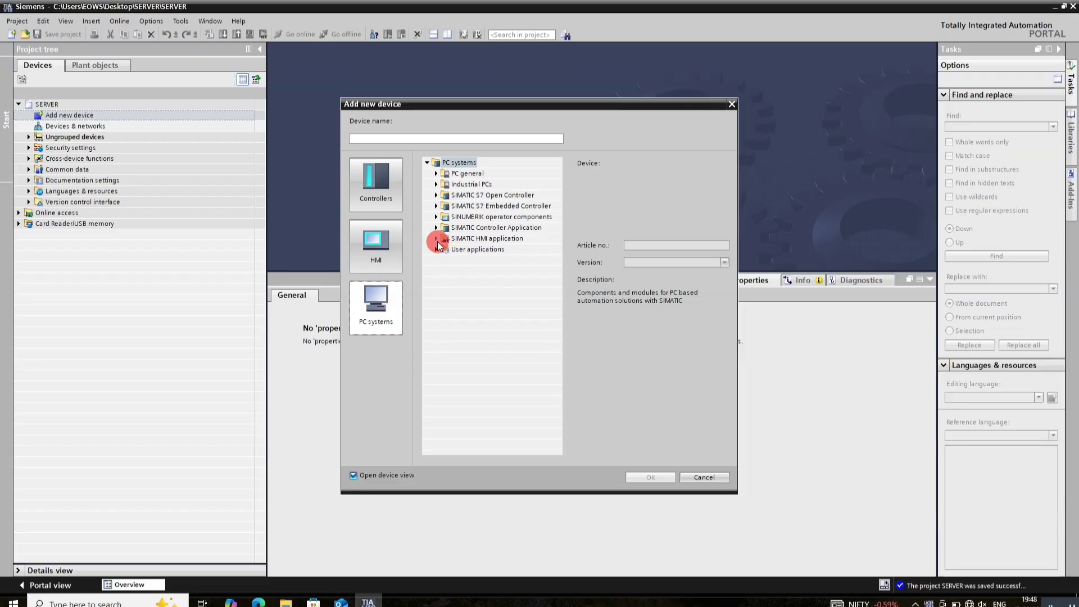
pyautogui.click(436, 238)
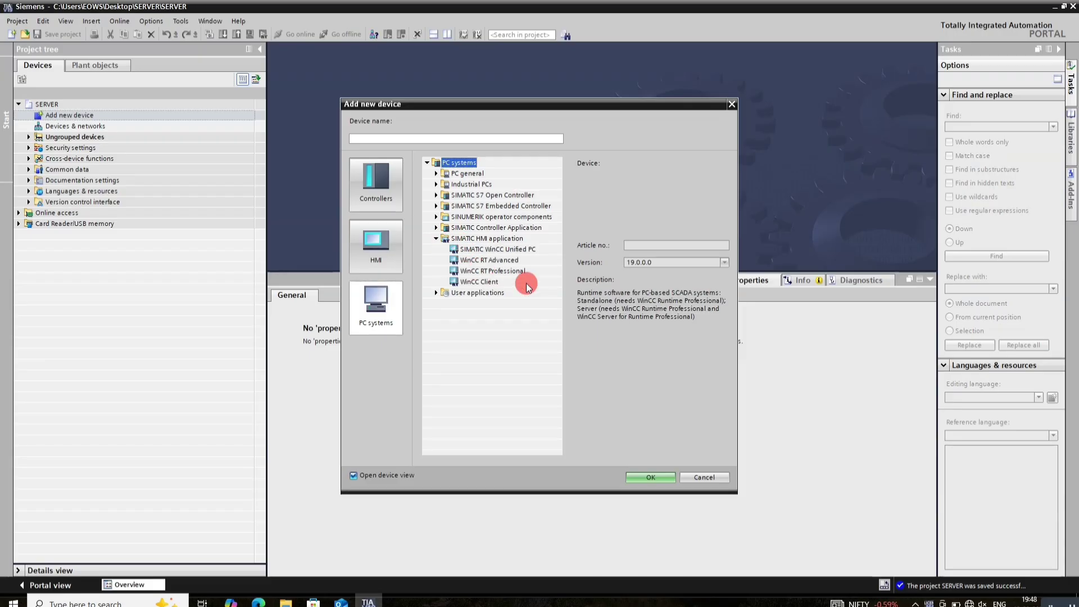
pyautogui.click(477, 271)
pyautogui.click(652, 477)
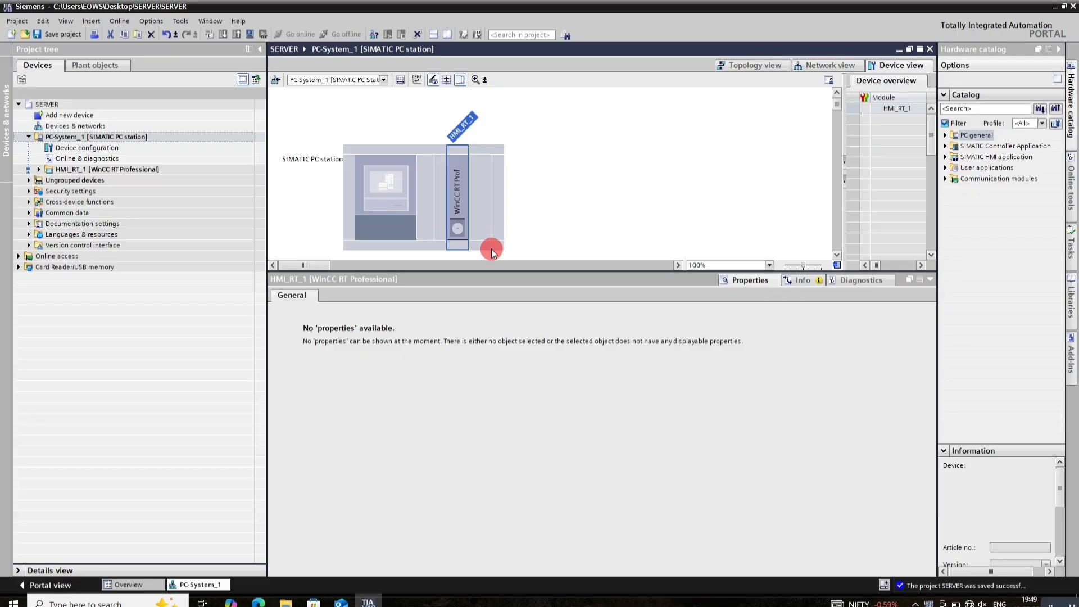
# Insert an IE general PROFINET/Ethernet communication module into the free slot beside the PC in the PC-System_1 station.
pyautogui.click(350, 201)
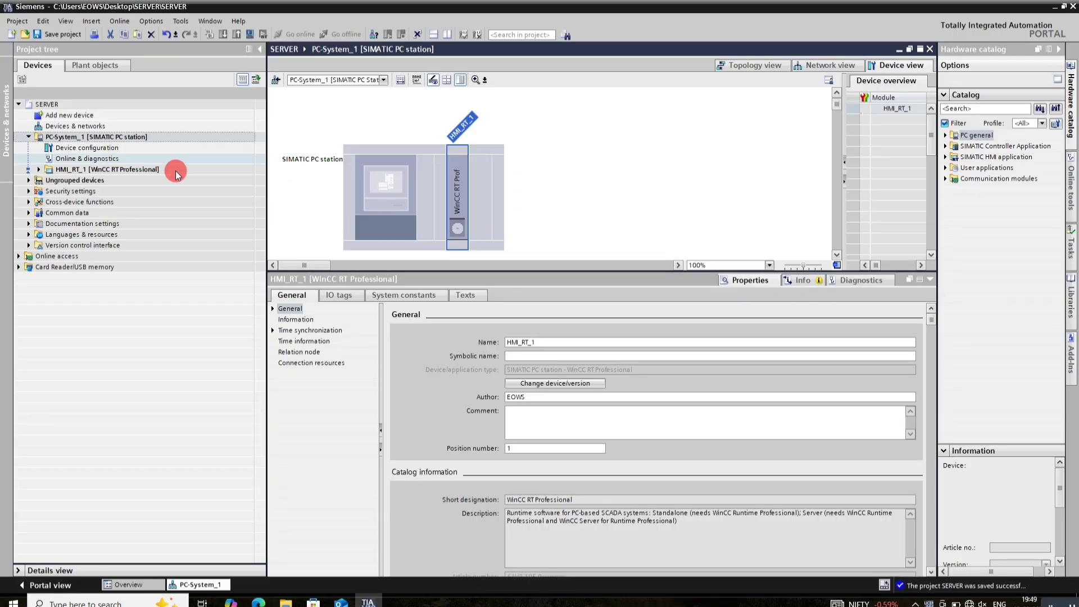
pyautogui.click(424, 194)
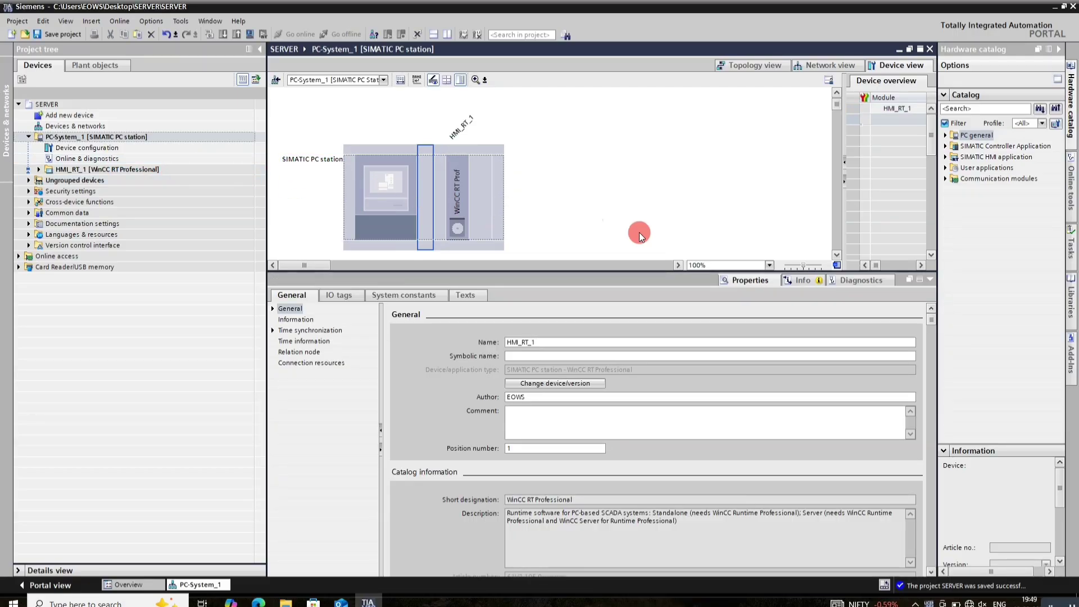
pyautogui.click(930, 279)
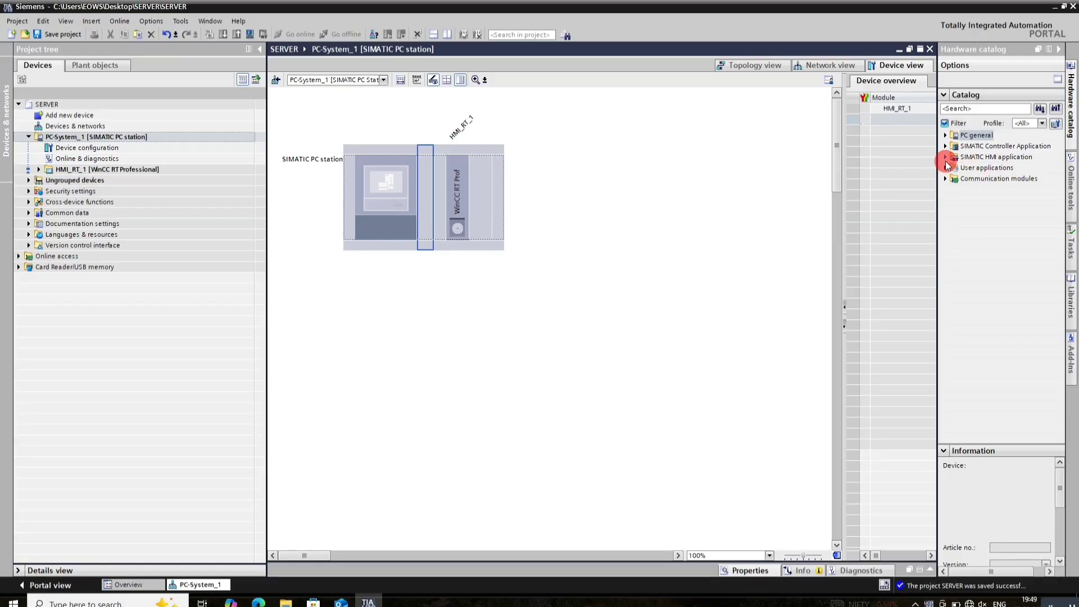
pyautogui.click(947, 160)
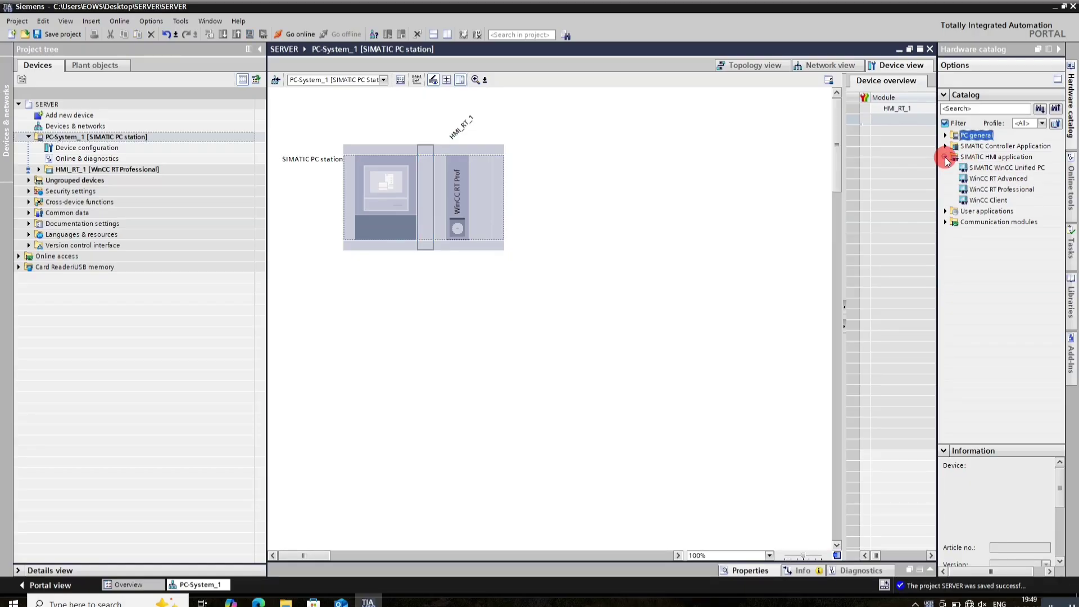
pyautogui.click(947, 161)
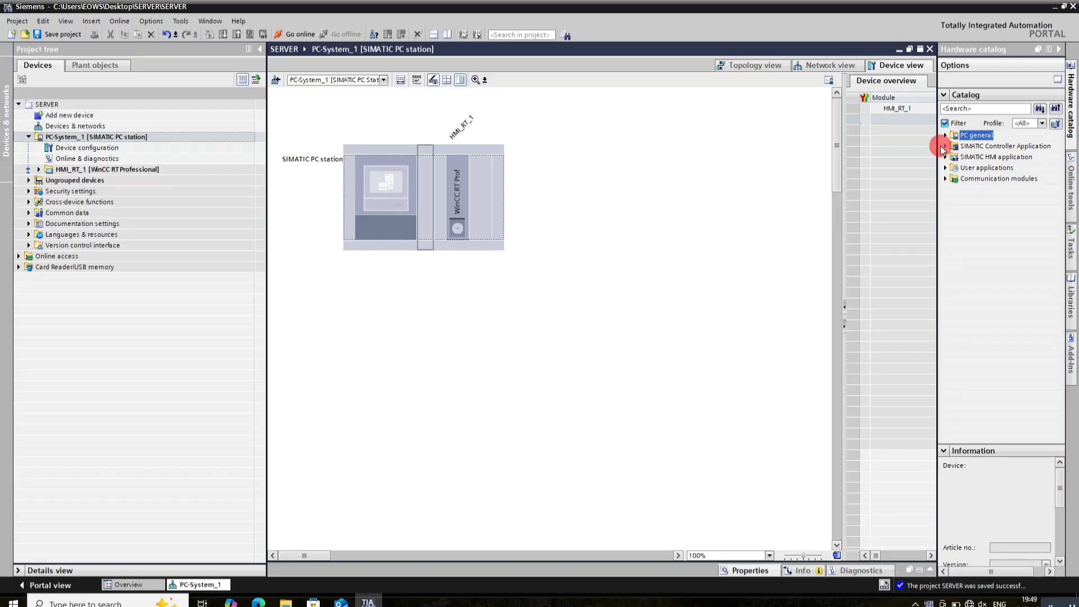
pyautogui.click(946, 178)
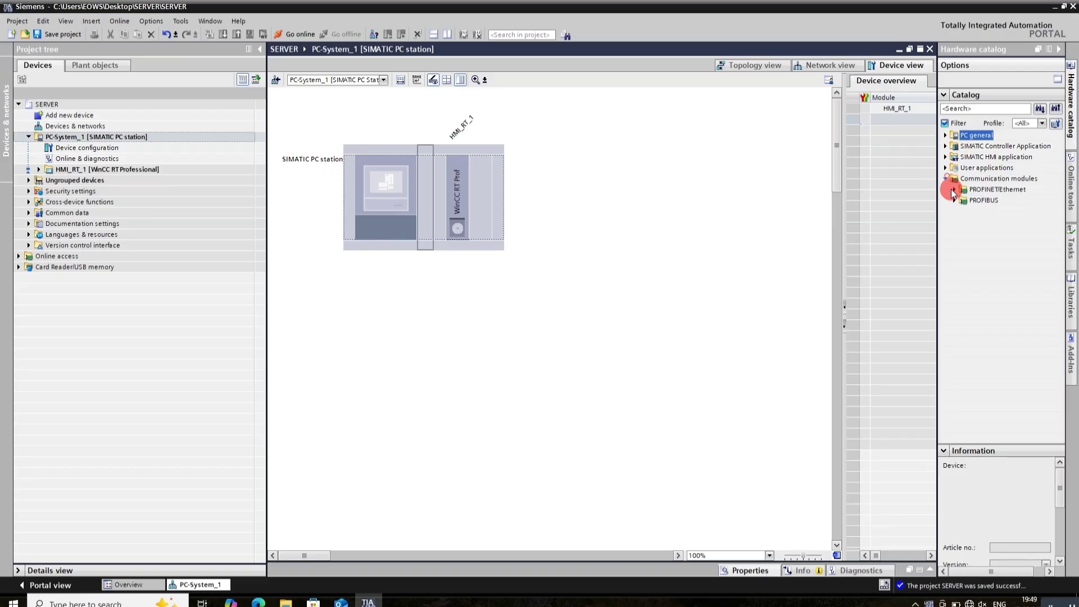
pyautogui.click(954, 190)
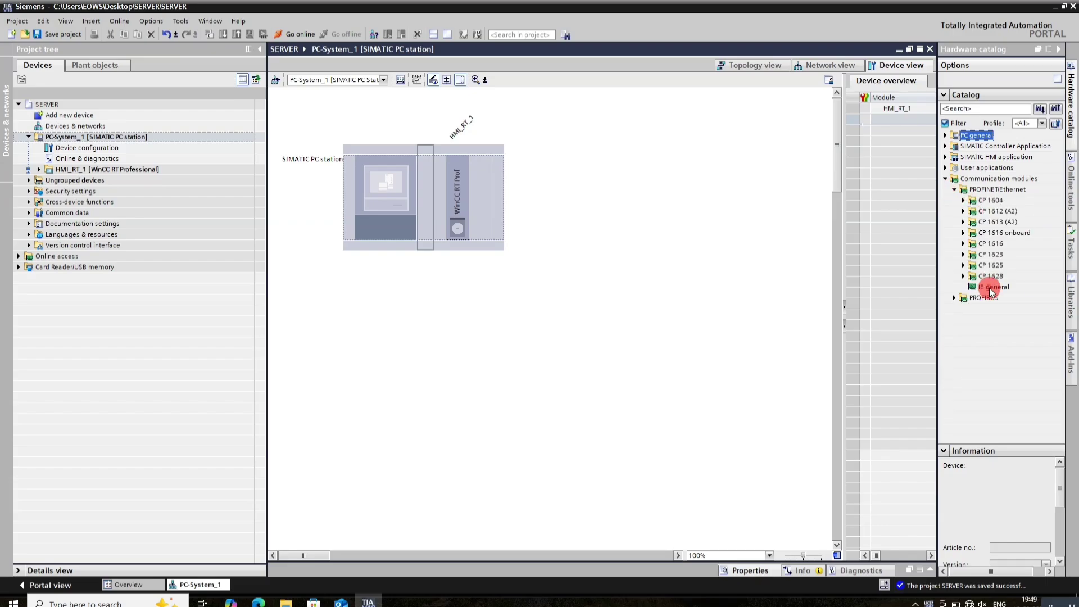
pyautogui.moveTo(998, 286); pyautogui.dragTo(420, 205)
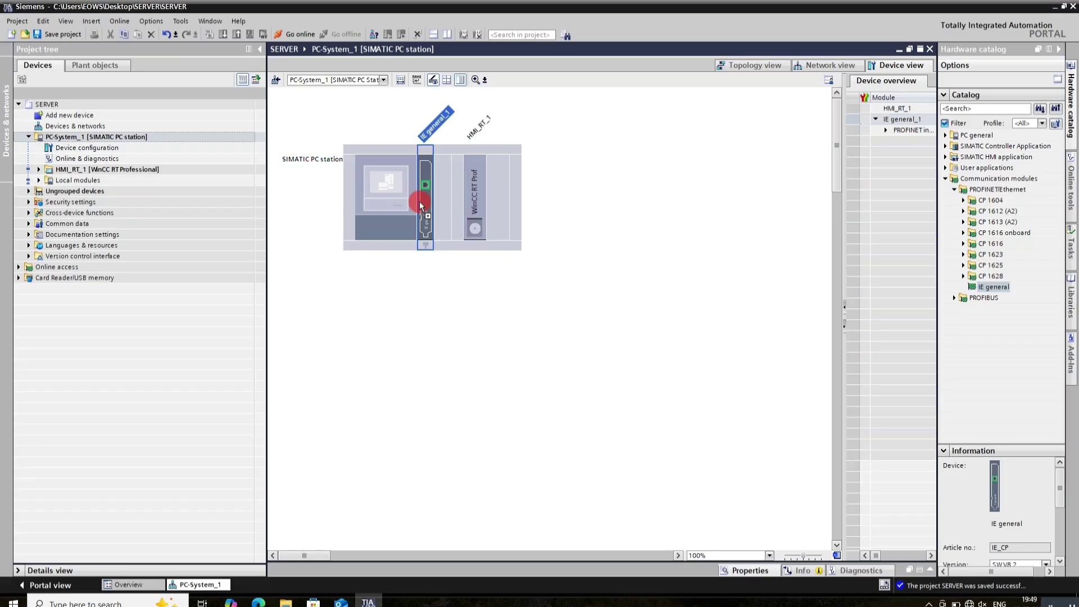
# Add a WinCC Client PC system, version 19.0.0.0, named PC-System_2 as a second device.
pyautogui.doubleClick(62, 116)
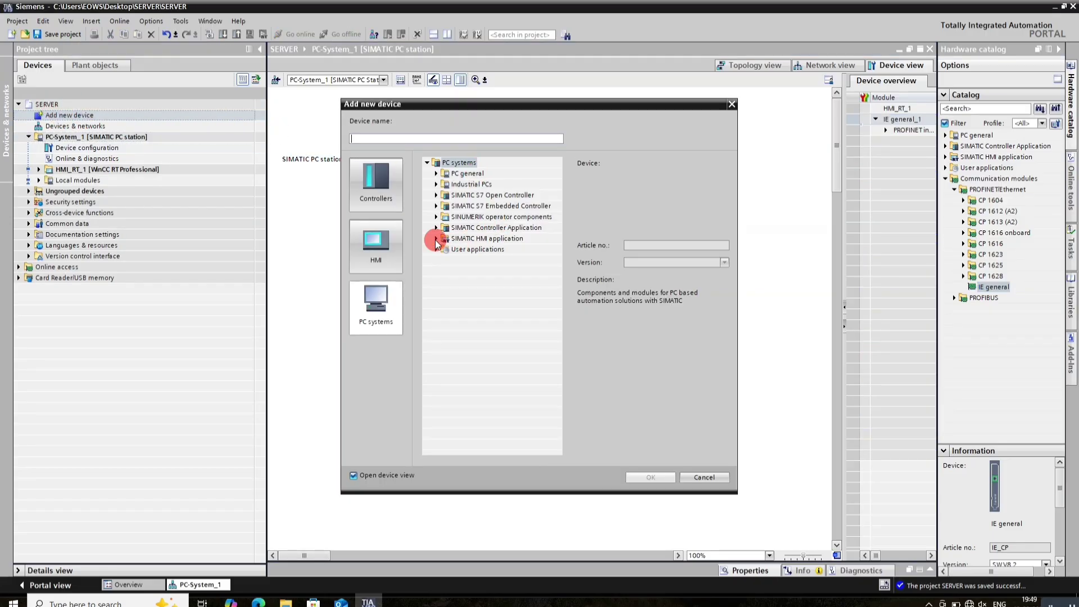
pyautogui.click(437, 239)
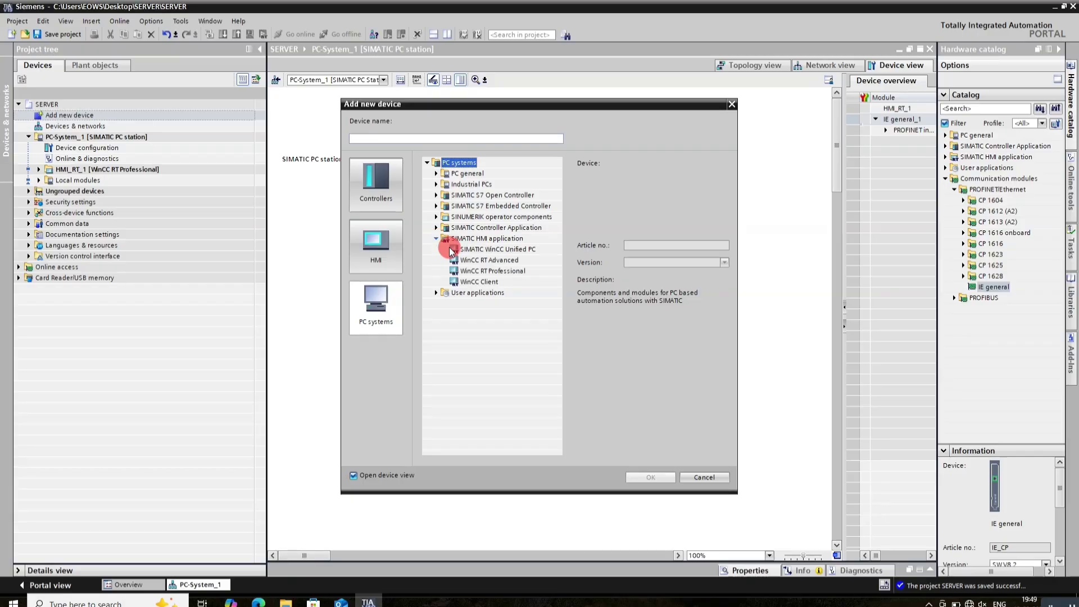
pyautogui.click(476, 282)
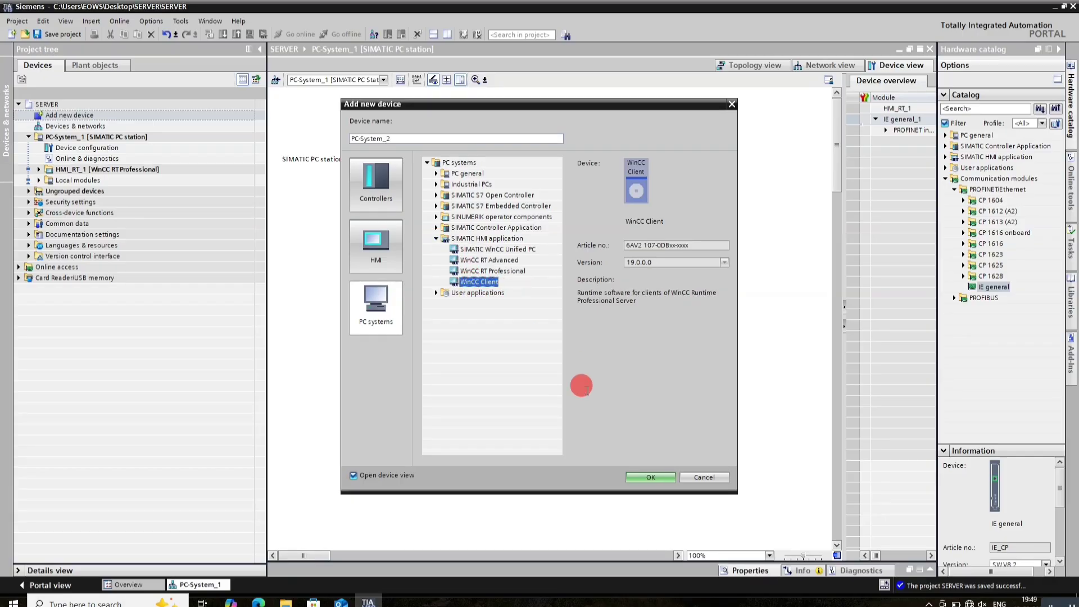
pyautogui.click(650, 477)
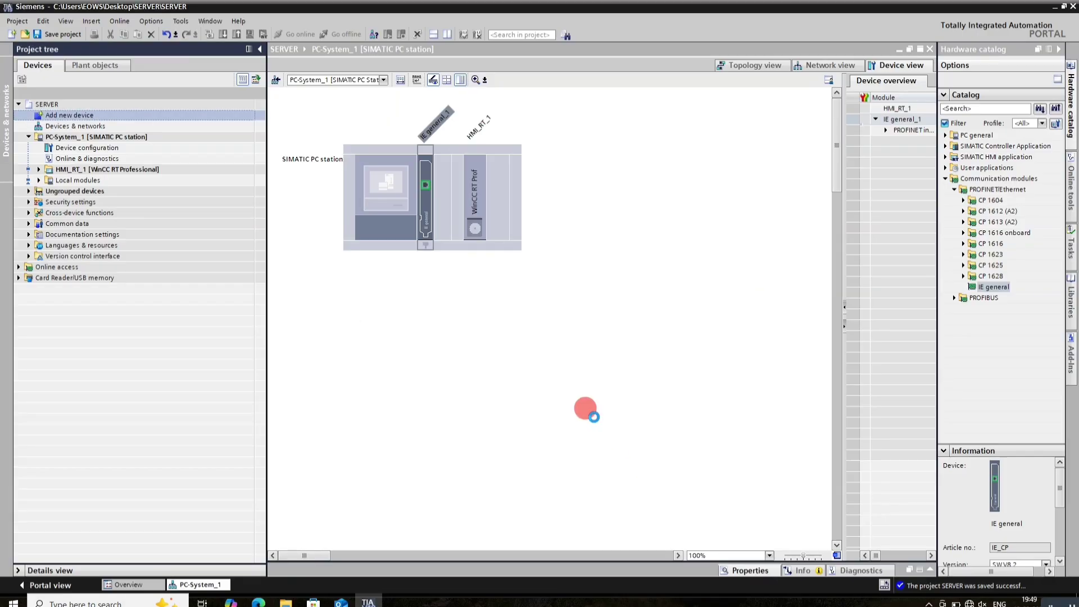
pyautogui.click(335, 163)
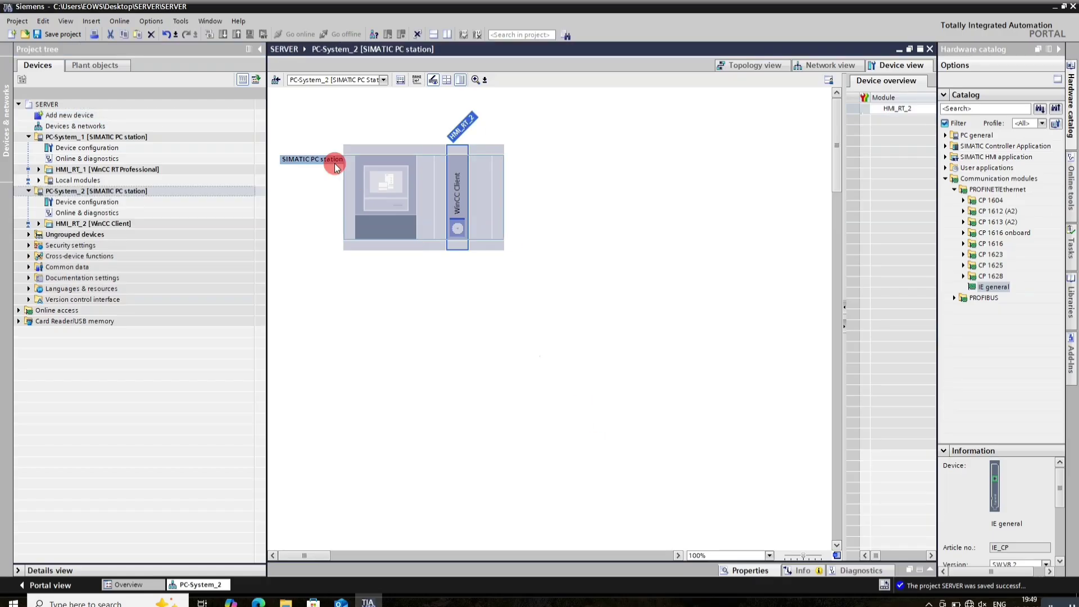
pyautogui.click(382, 213)
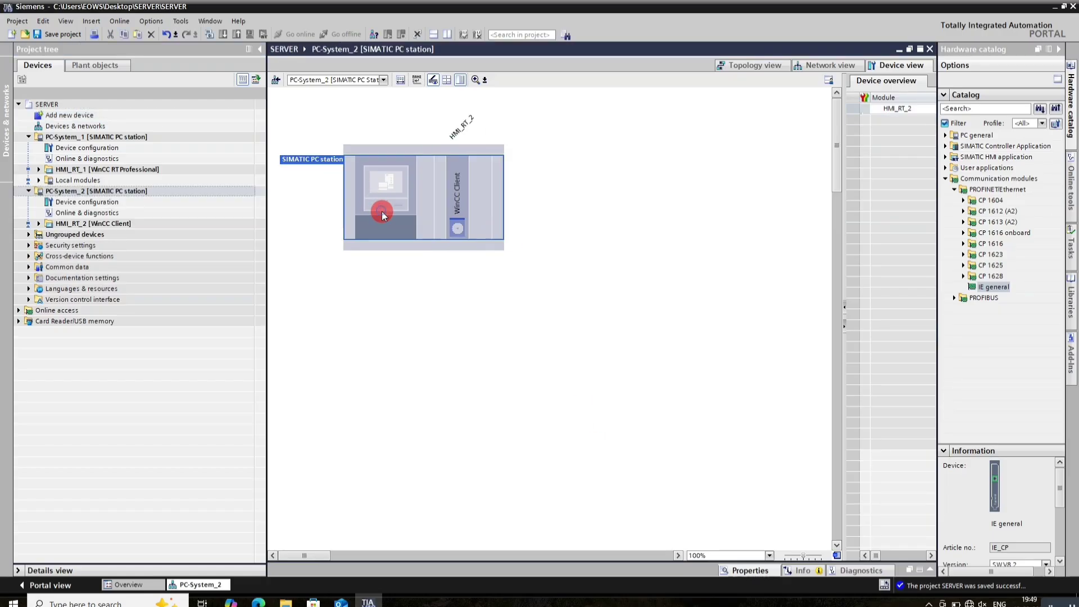
pyautogui.rightClick(383, 211)
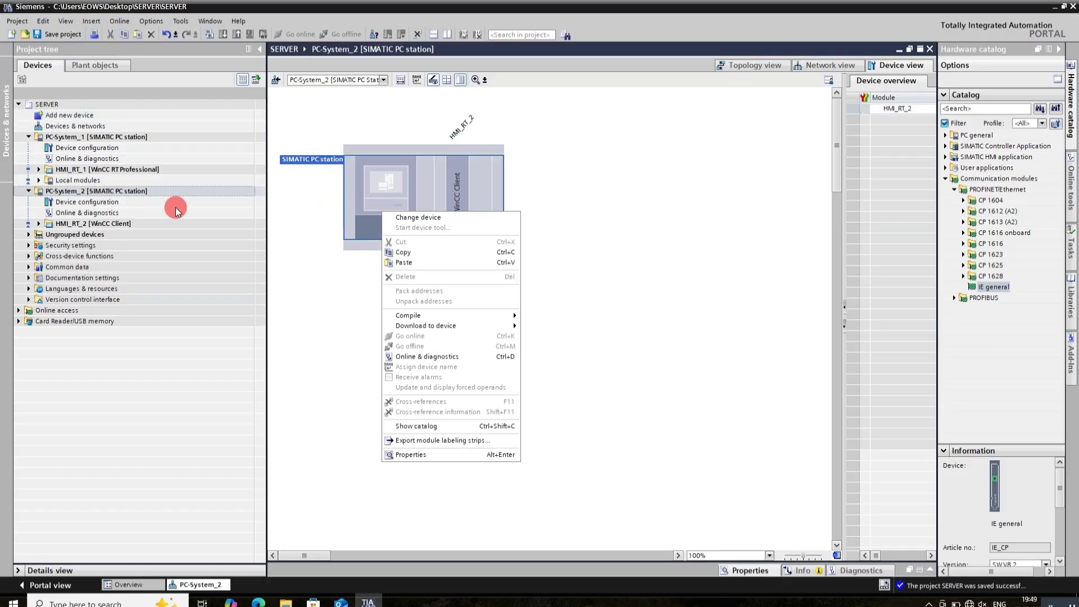
# Rename the PC-System_1 station in the project tree as SERVER01.
pyautogui.click(72, 137)
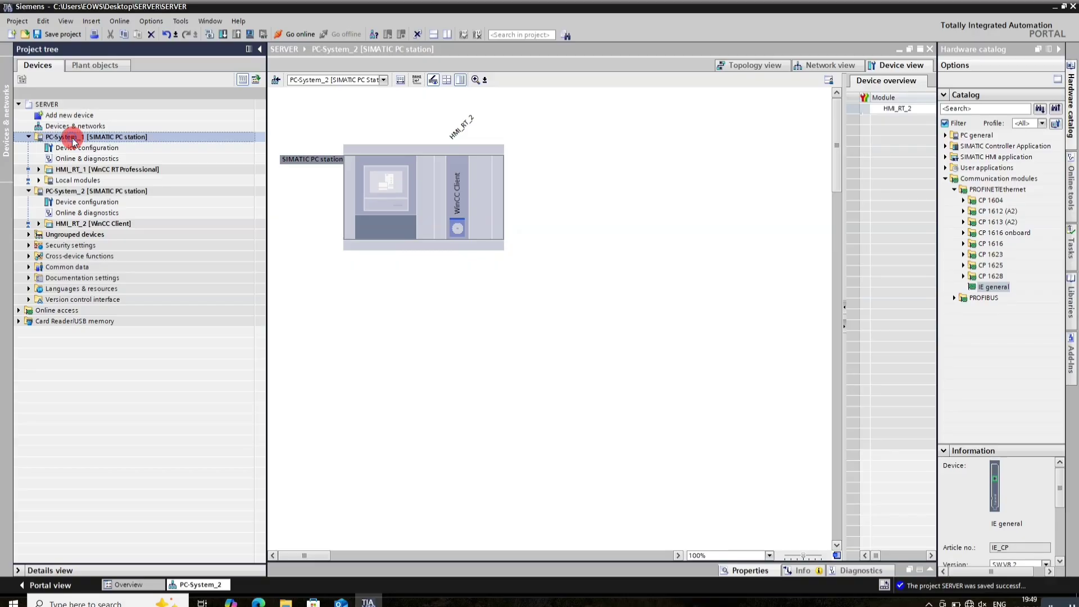
pyautogui.rightClick(73, 140)
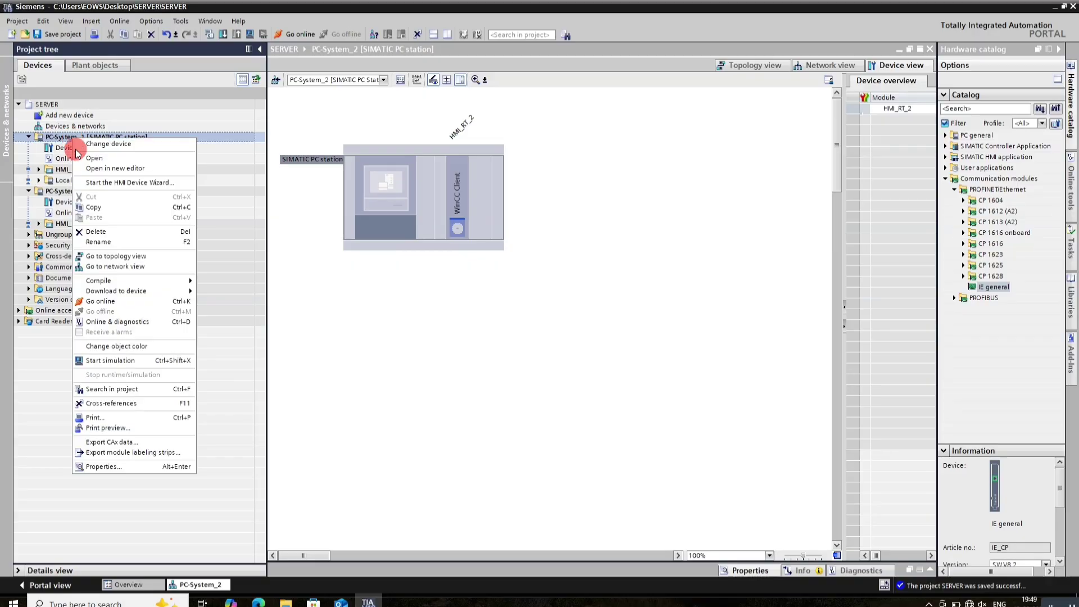
pyautogui.click(101, 242)
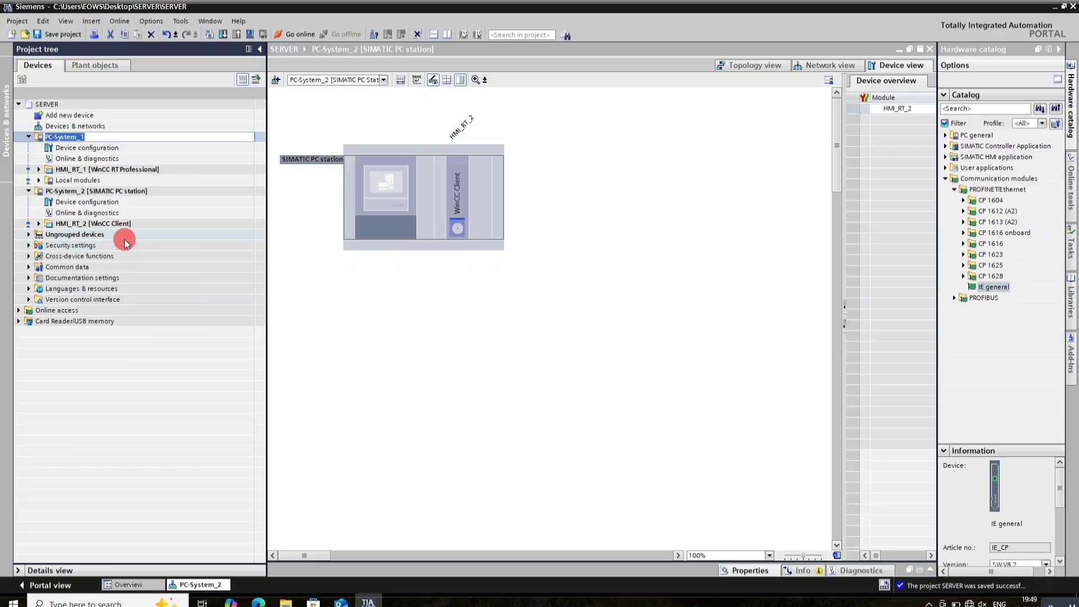
pyautogui.write('SERVER01')
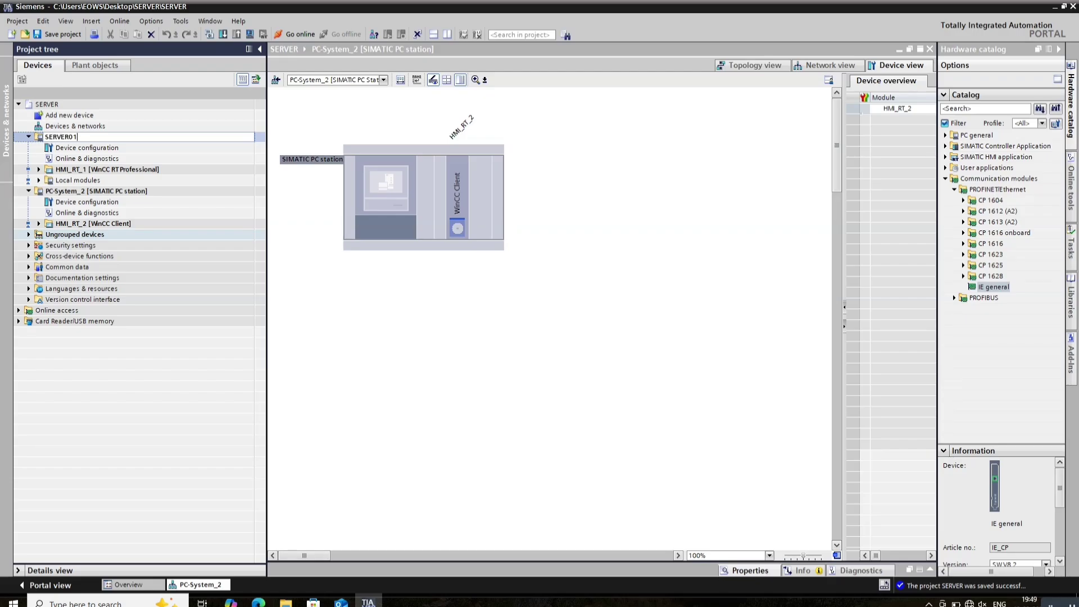
pyautogui.press('Return')
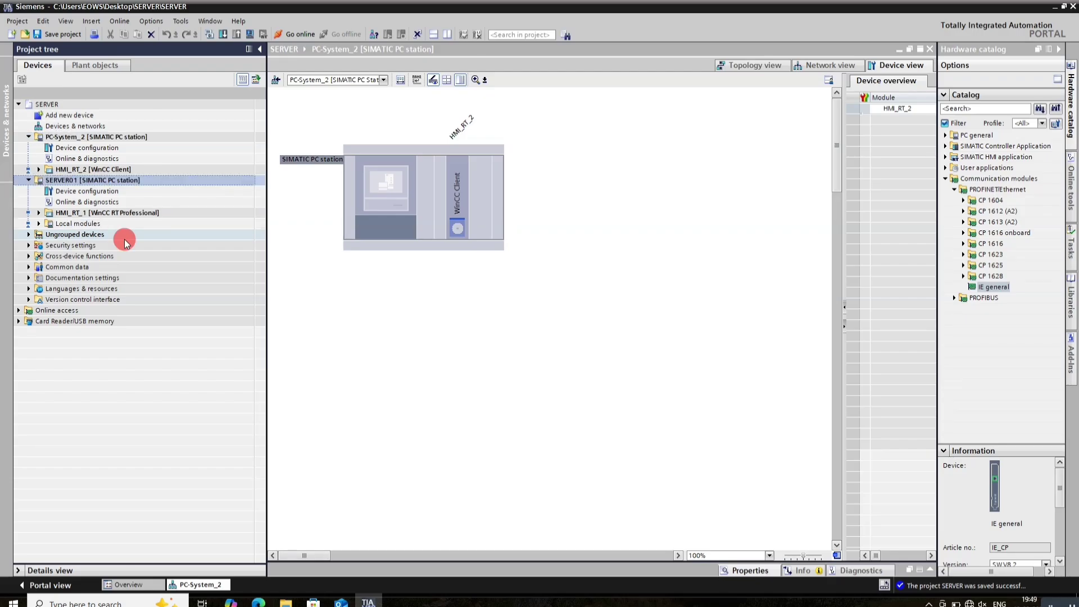
# Check and copy the SERVER01 virtual machine's device name from the This PC properties, and return to the project on the CLIENT01 machine.
pyautogui.click(107, 180)
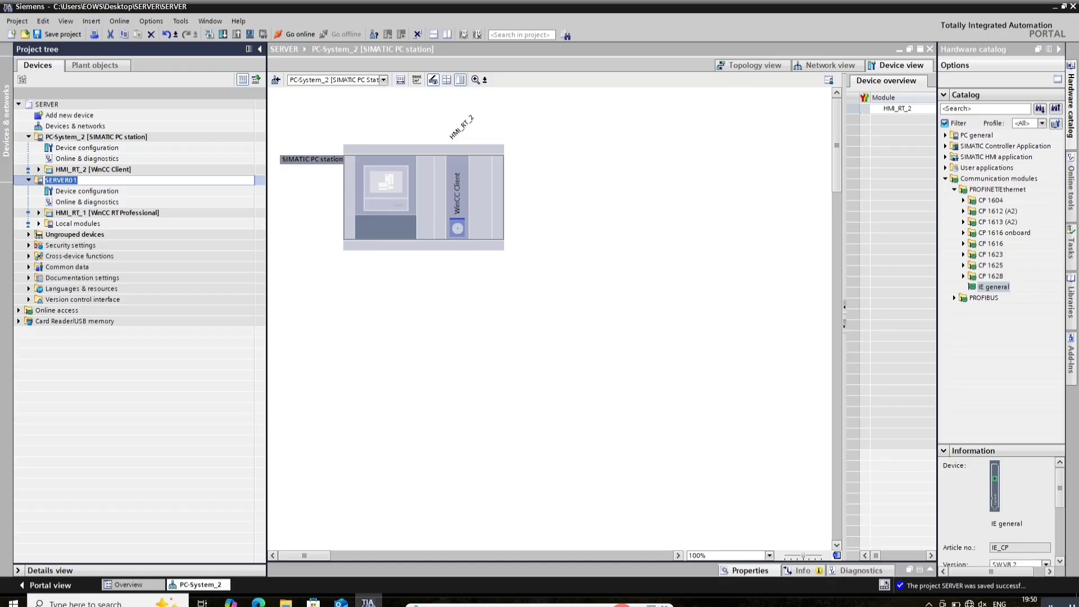
pyautogui.click(646, 602)
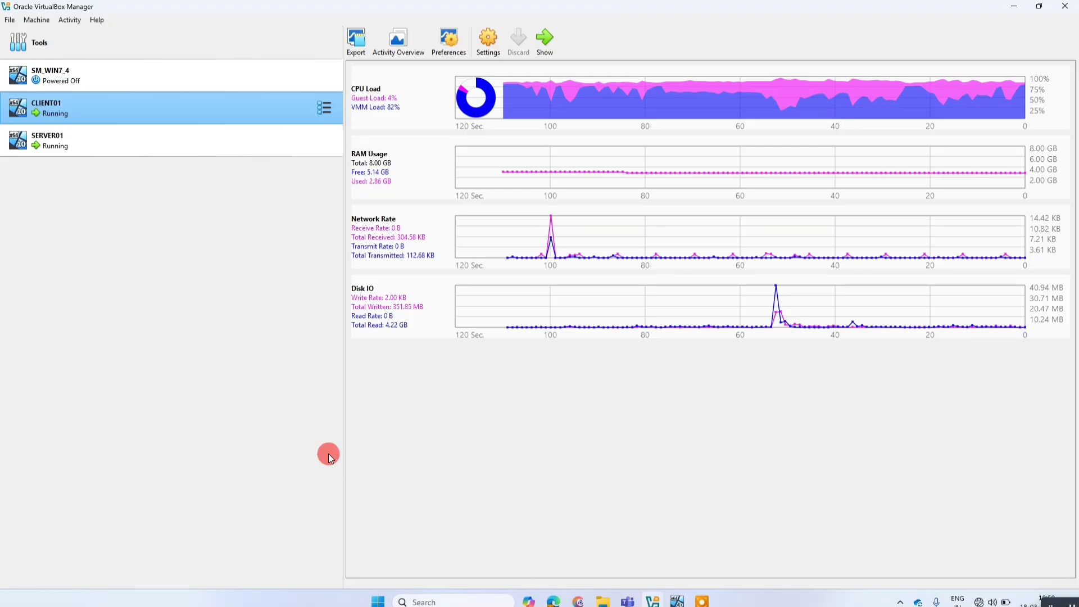
pyautogui.click(143, 134)
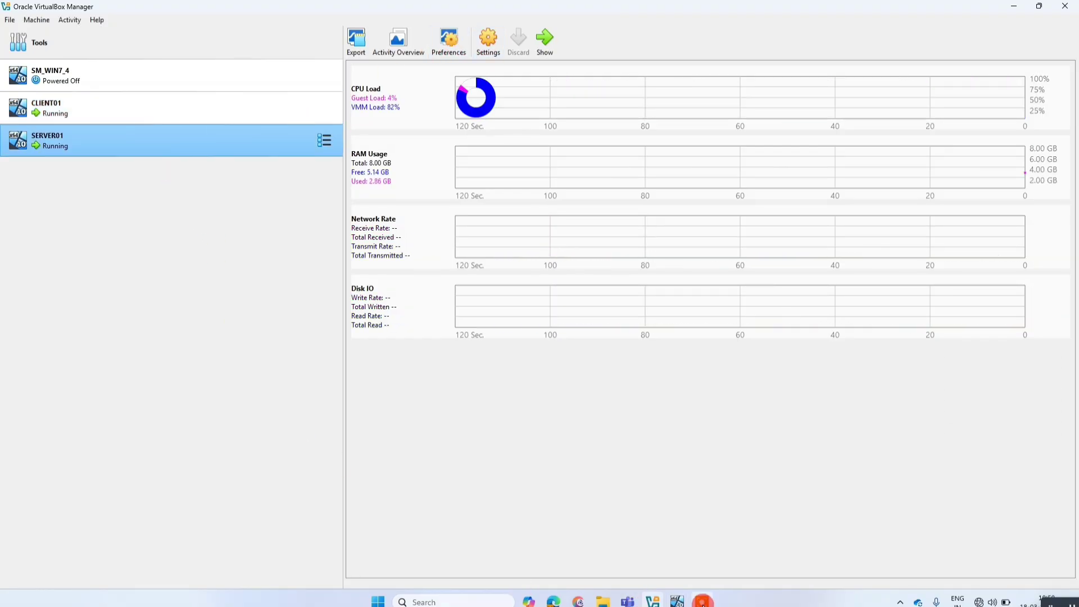
pyautogui.click(548, 40)
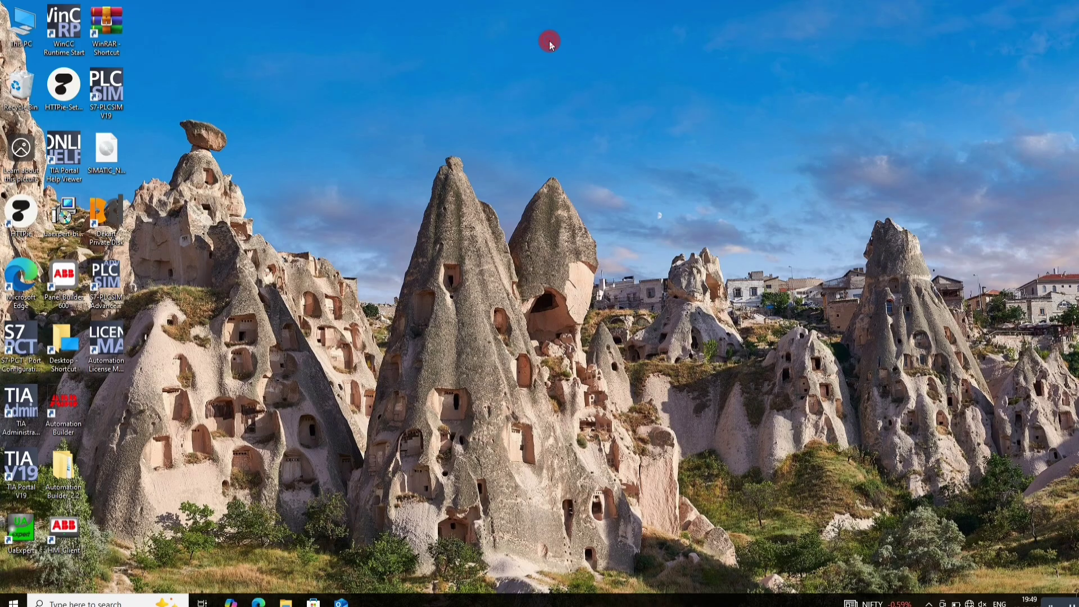
pyautogui.rightClick(22, 26)
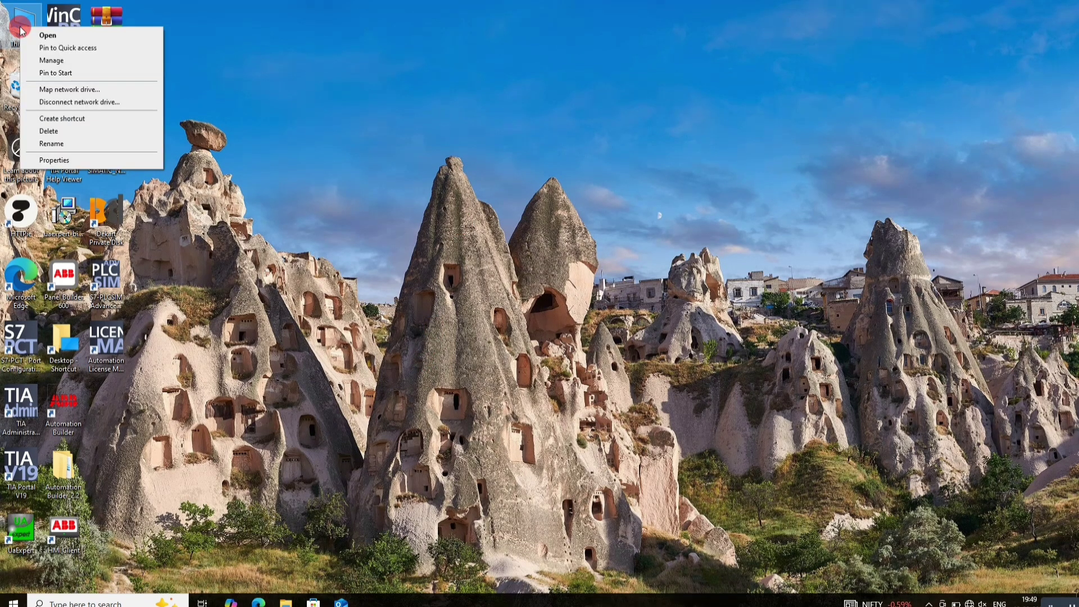
pyautogui.click(78, 163)
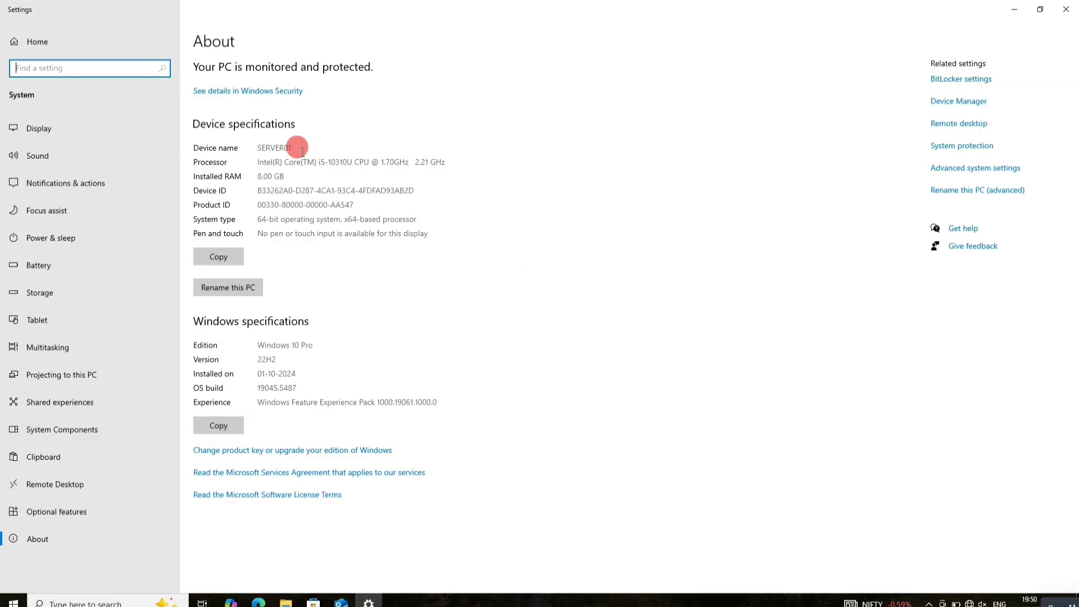
pyautogui.moveTo(293, 148); pyautogui.dragTo(235, 147)
pyautogui.hotkey('ctrl', 'c')
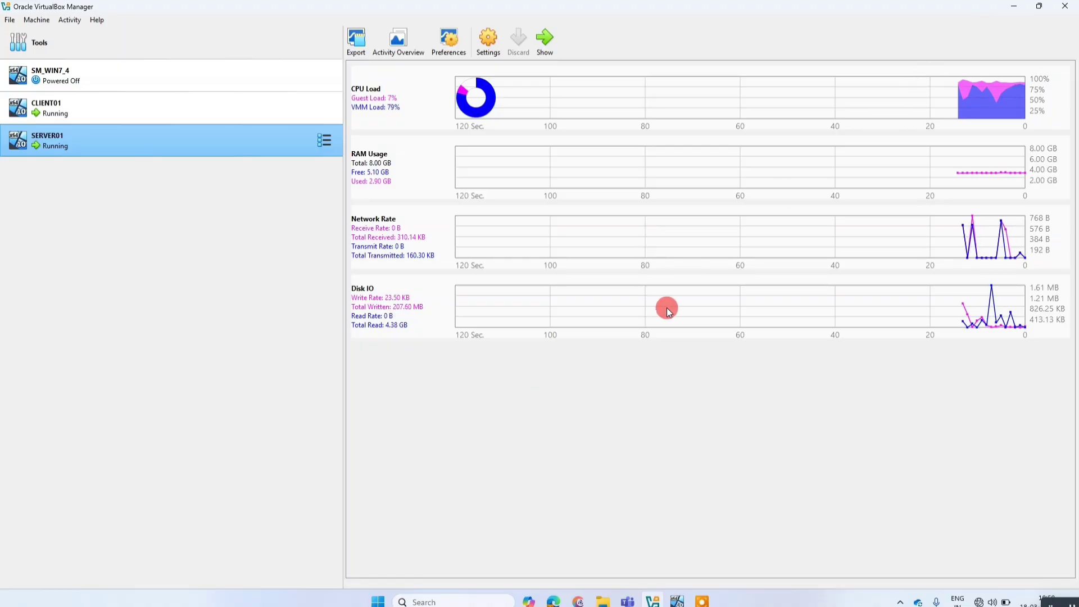
pyautogui.click(200, 116)
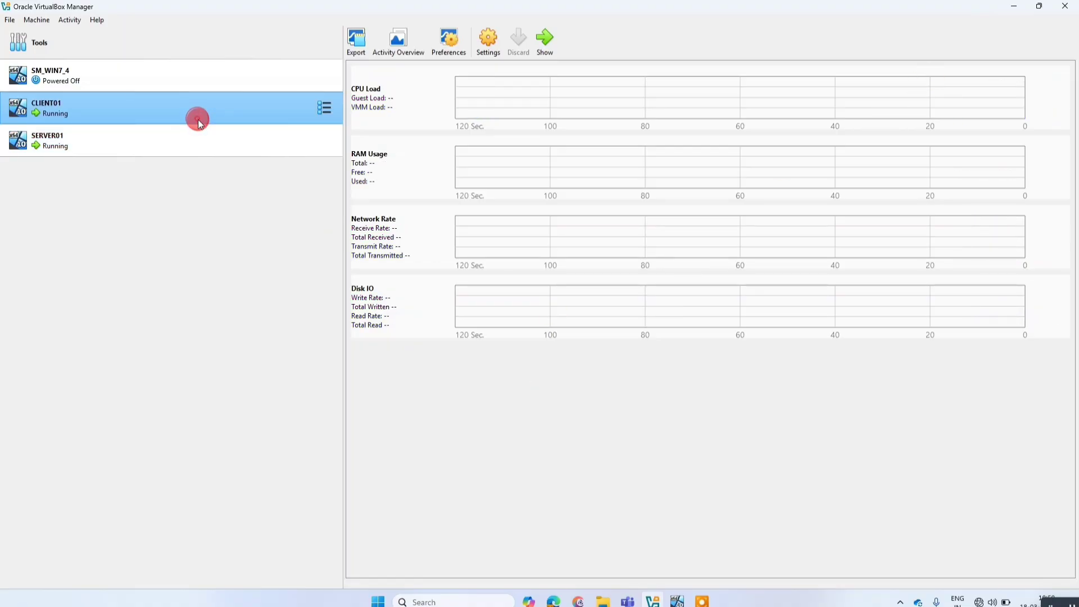
pyautogui.click(545, 37)
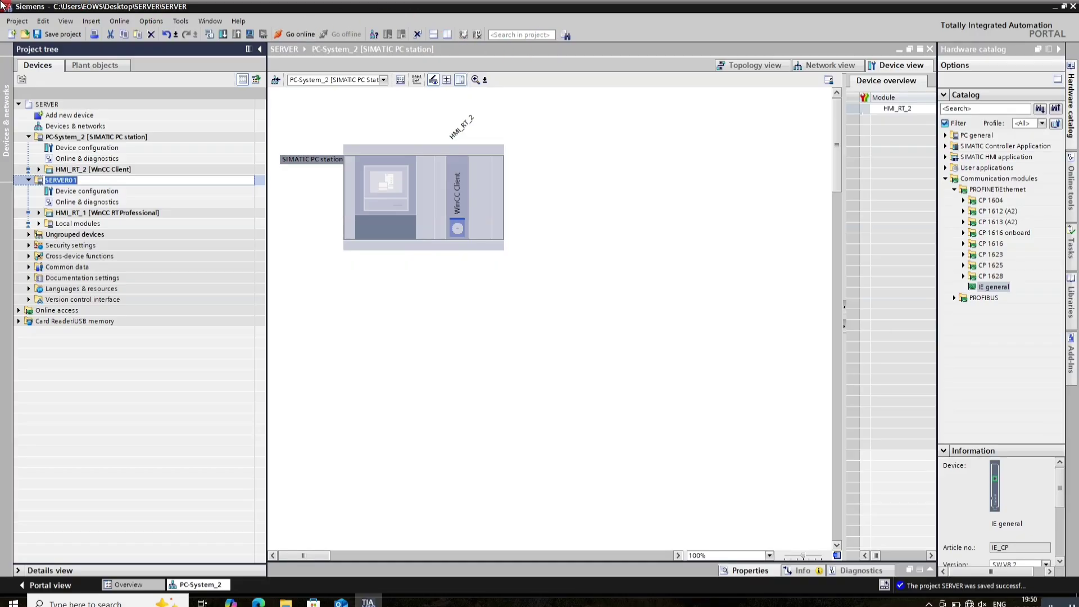
# Rename the PC-System_2 station in the project tree as CLIENT01.
pyautogui.rightClick(77, 140)
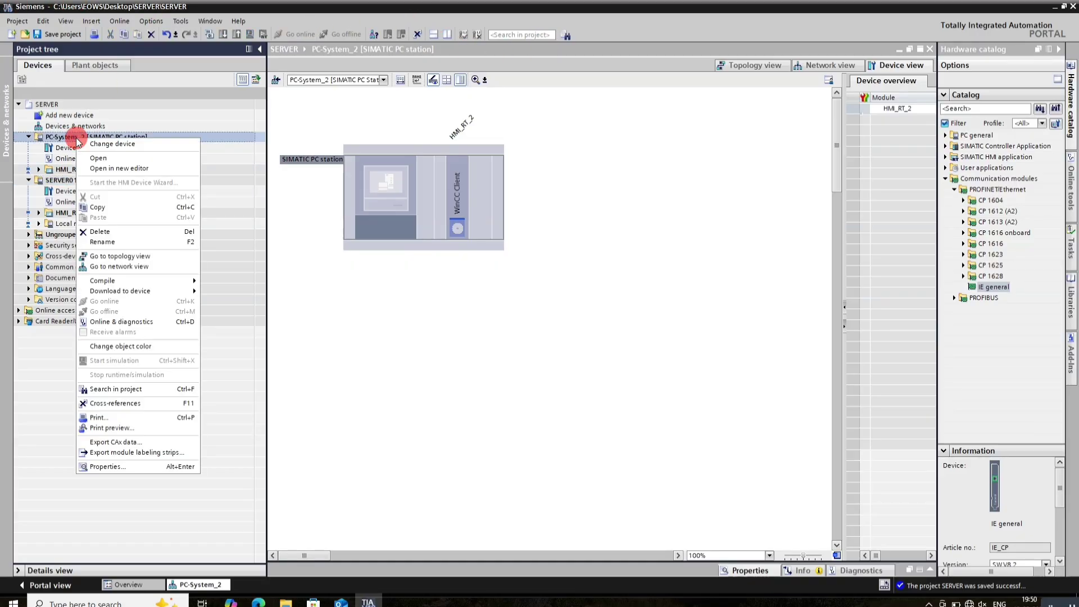
pyautogui.click(112, 242)
pyautogui.hotkey('ctrl', 'v')
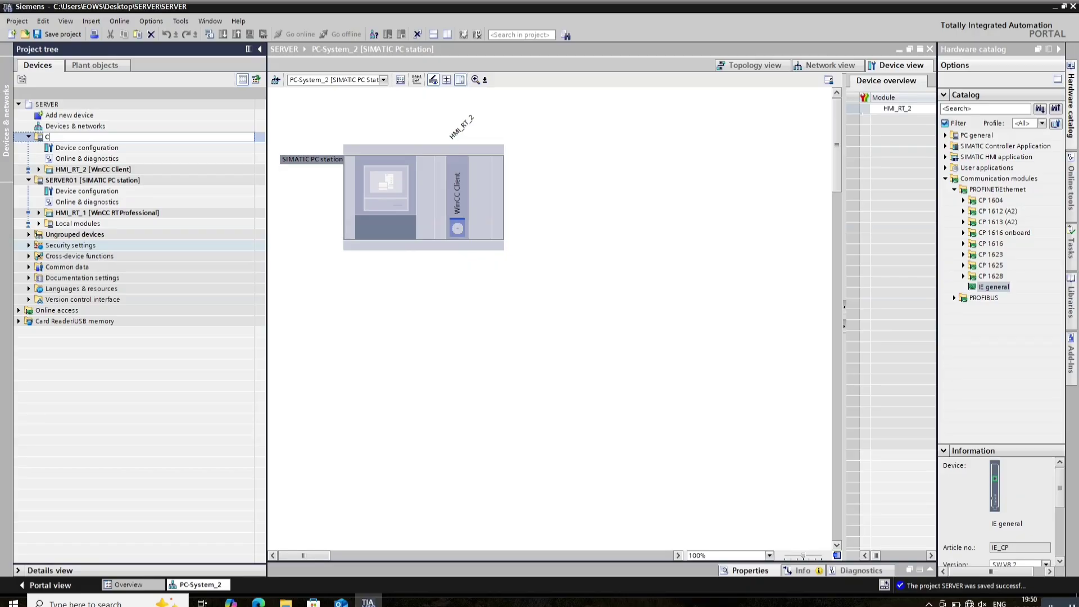
pyautogui.write('CLIENT01')
pyautogui.press('Return')
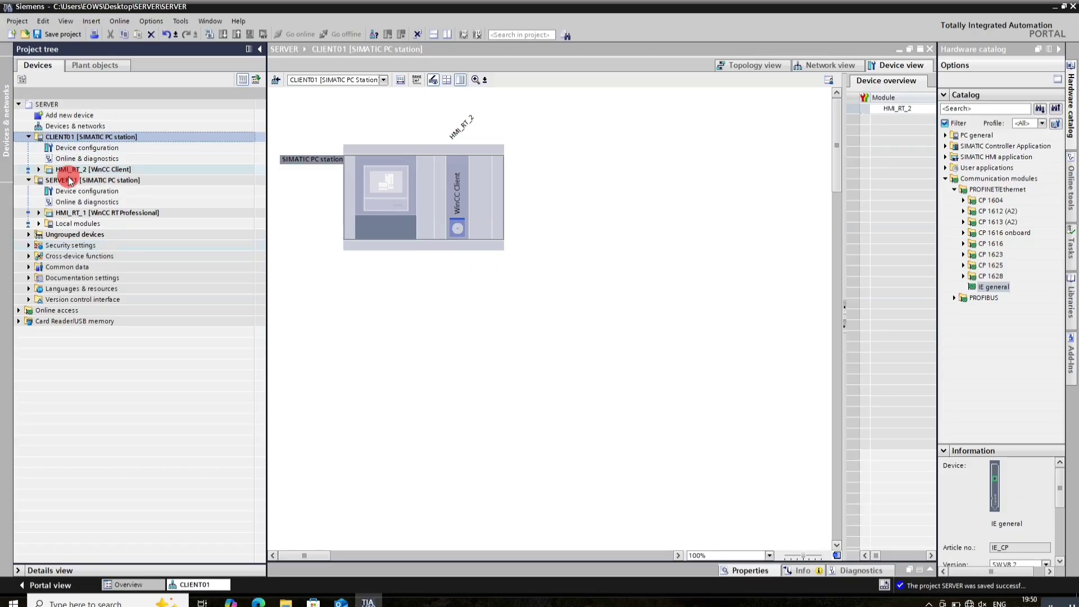
# Check the client computer's device name in the system properties of This PC, and close the properties to return to the project.
pyautogui.click(68, 179)
pyautogui.click(285, 603)
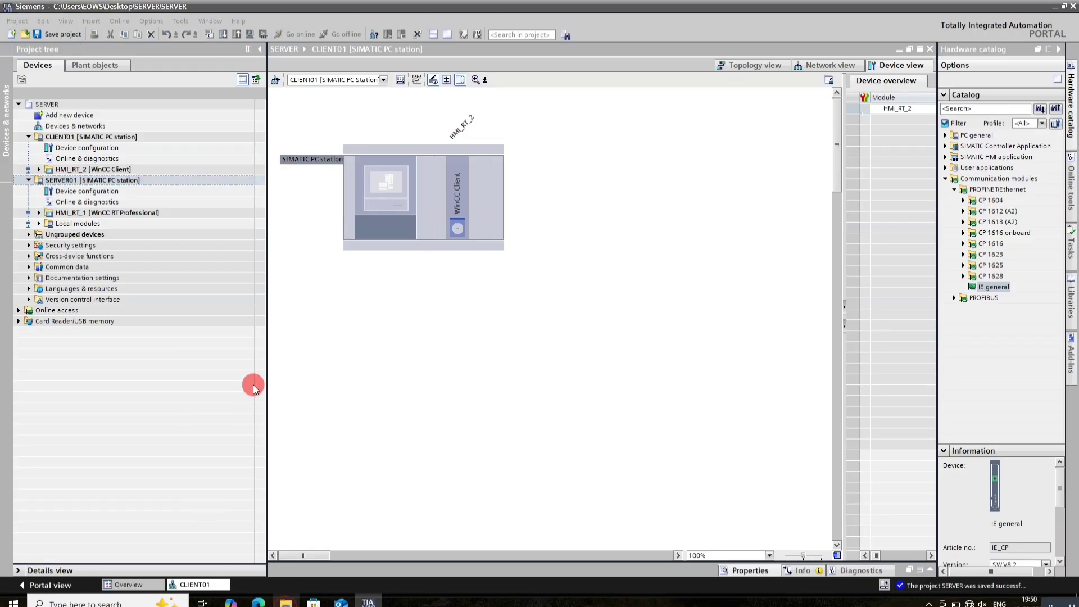
pyautogui.click(231, 213)
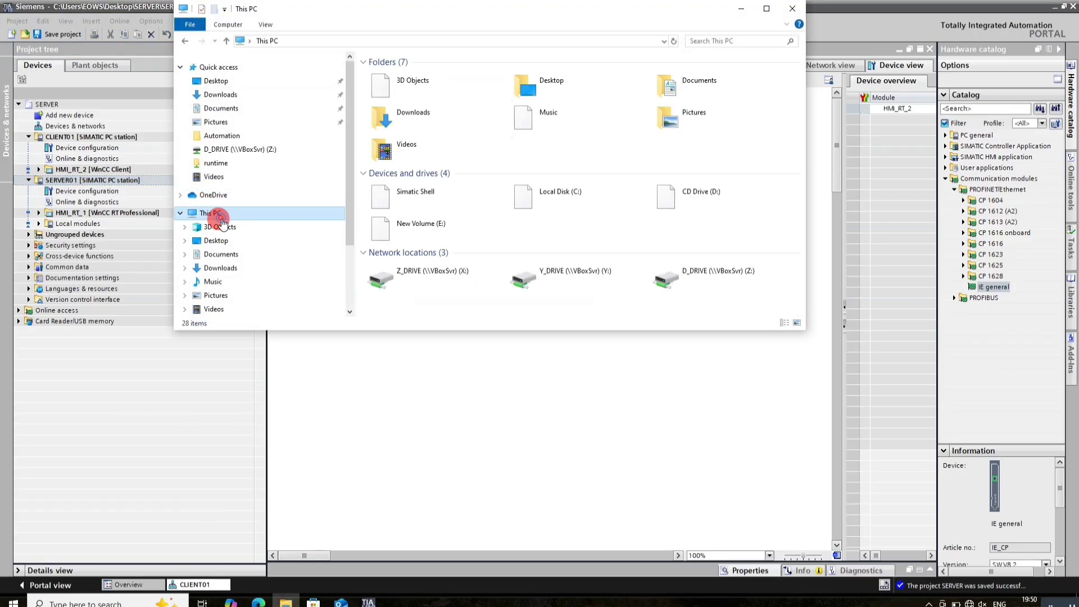
pyautogui.rightClick(236, 215)
pyautogui.click(278, 369)
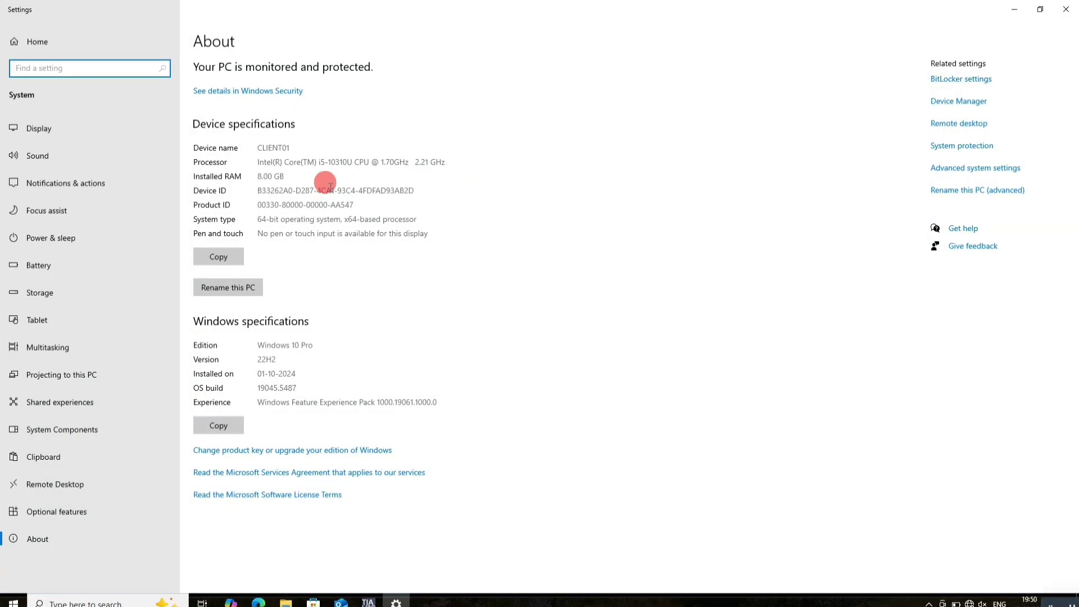
pyautogui.doubleClick(260, 149)
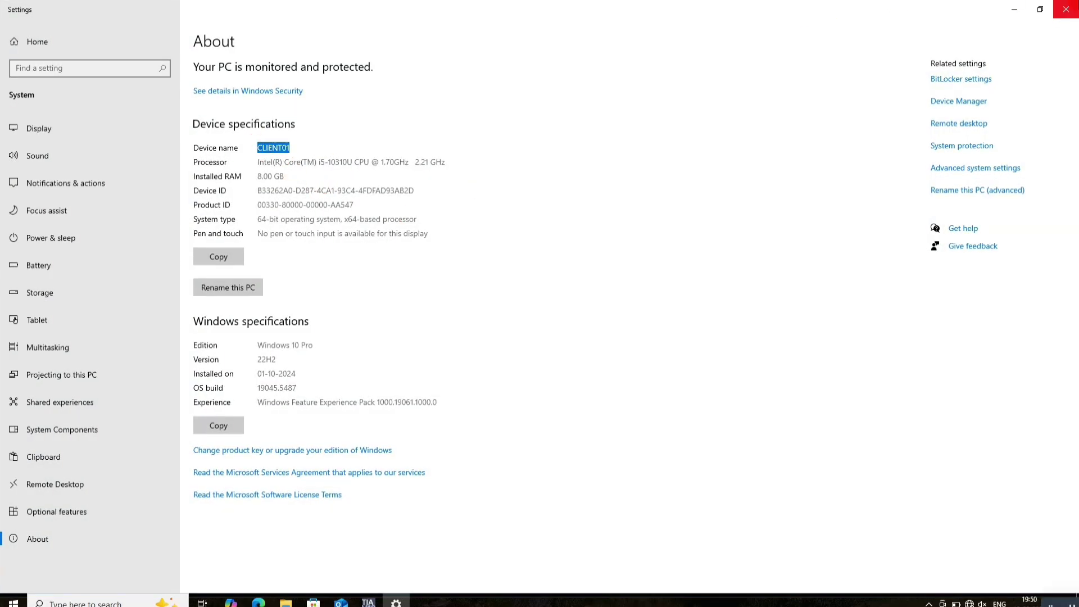
pyautogui.click(1066, 9)
pyautogui.click(339, 387)
# Make CLIENT01's computer name identical to its PC station name, and insert an IE general module into the free slot beside the PC.
pyautogui.click(392, 221)
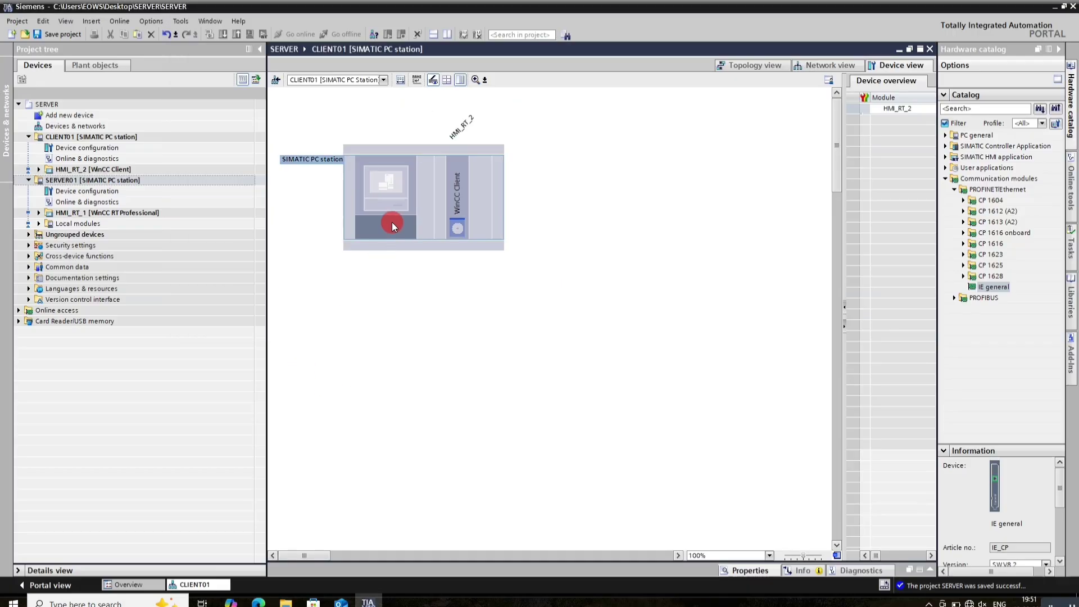
pyautogui.click(743, 571)
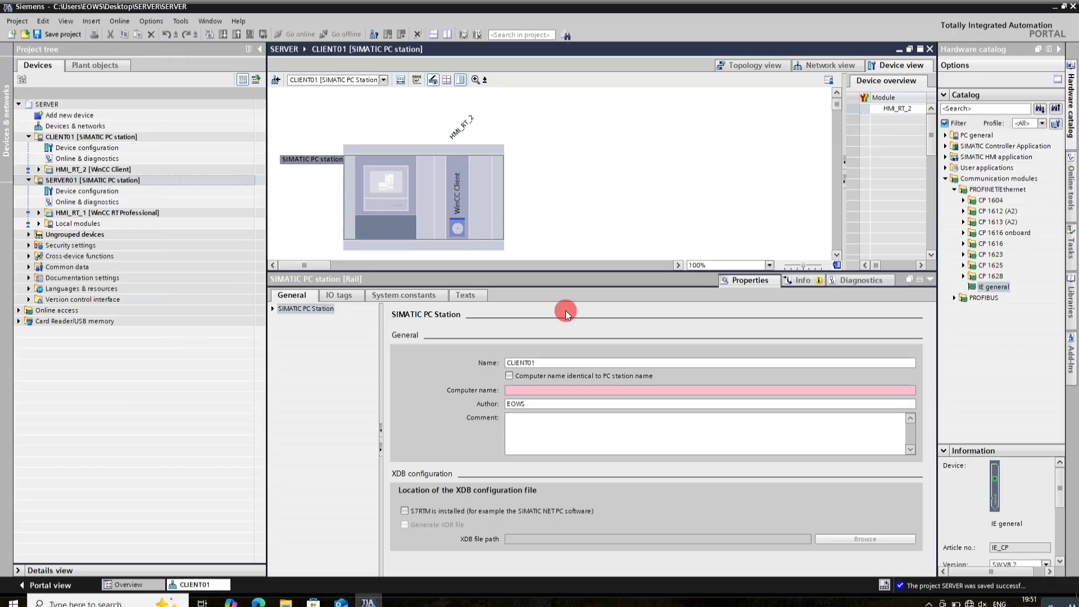
pyautogui.click(509, 375)
pyautogui.click(421, 213)
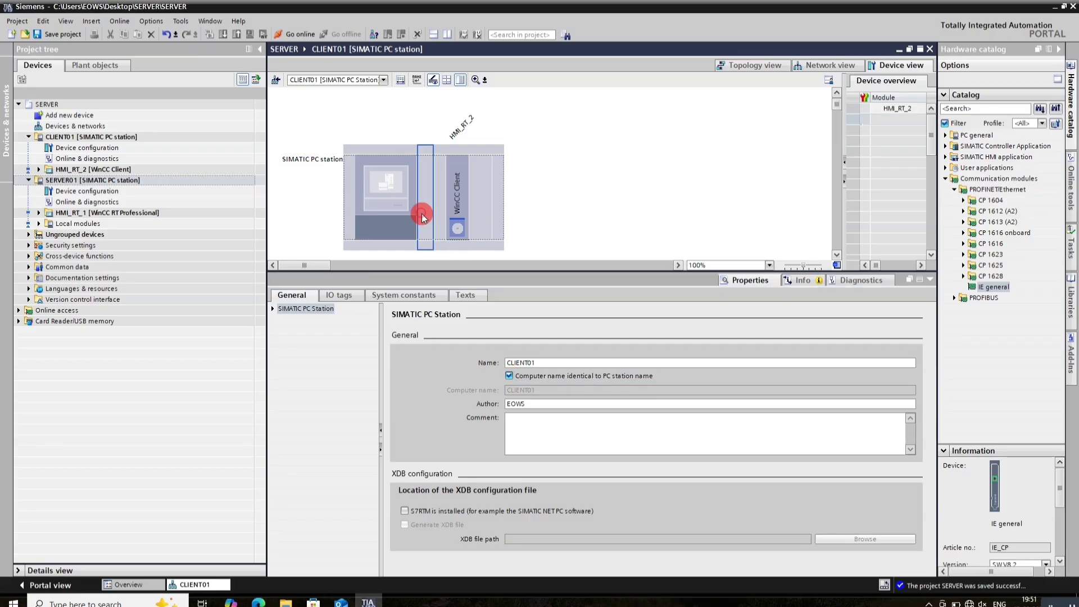
pyautogui.moveTo(978, 271); pyautogui.dragTo(437, 205)
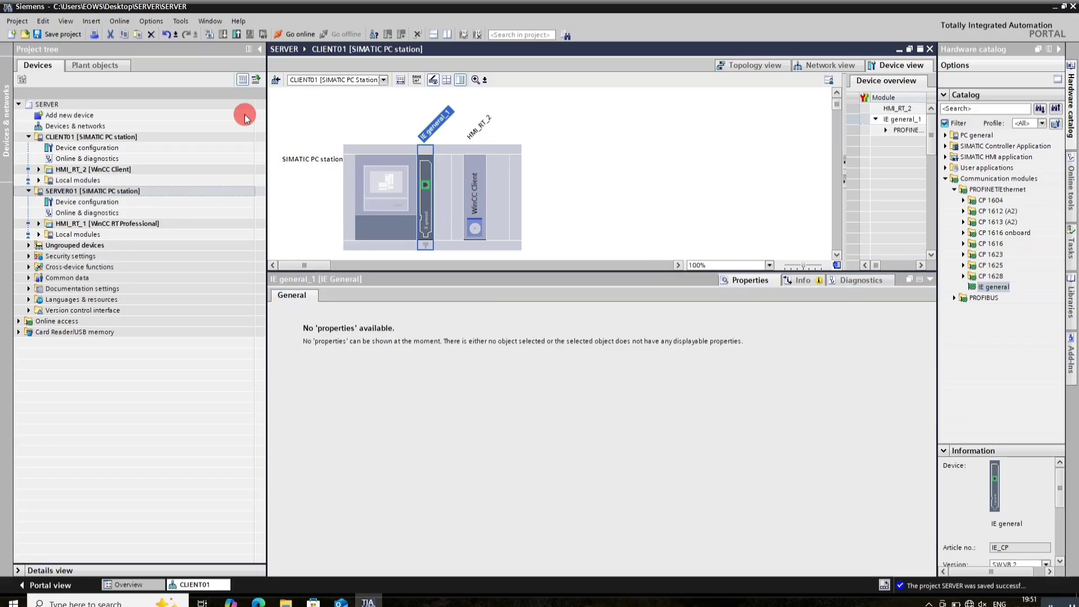
# Open the device configuration of SERVER01 and make its computer name identical to the PC station name.
pyautogui.click(41, 193)
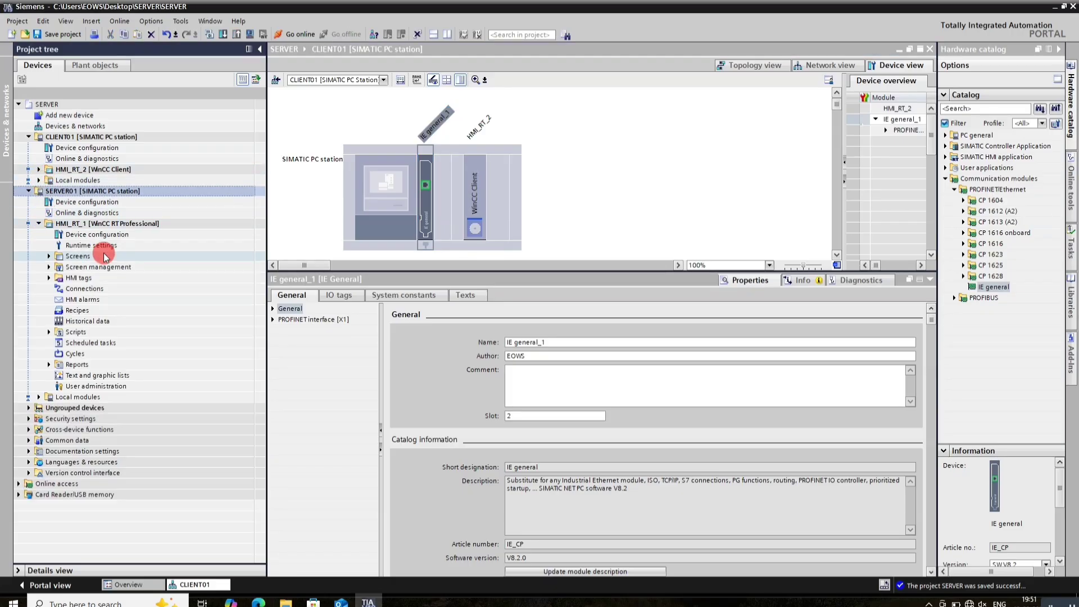
pyautogui.click(76, 191)
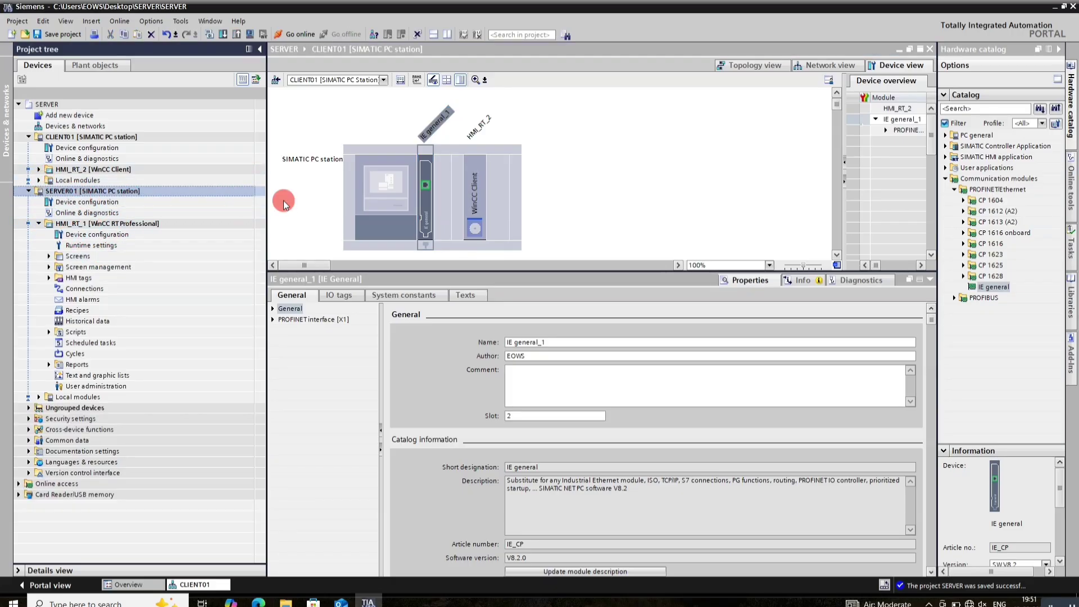
pyautogui.doubleClick(118, 203)
pyautogui.click(391, 198)
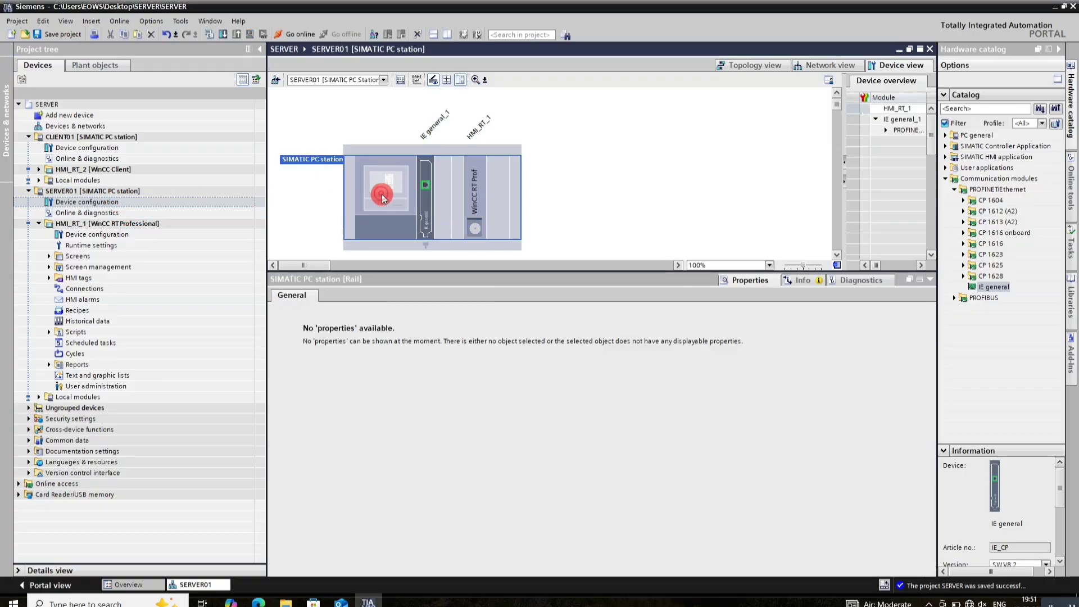
pyautogui.click(510, 378)
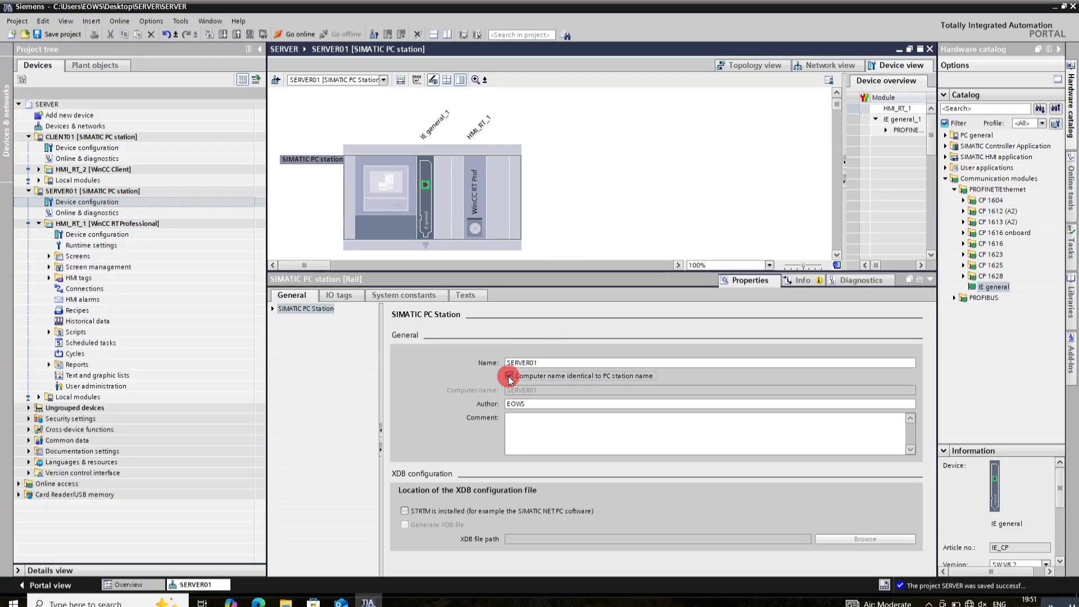
# Create an HMI relationship in the network view from SERVER01's WinCC RT Professional to CLIENT01's WinCC Client.
pyautogui.click(832, 65)
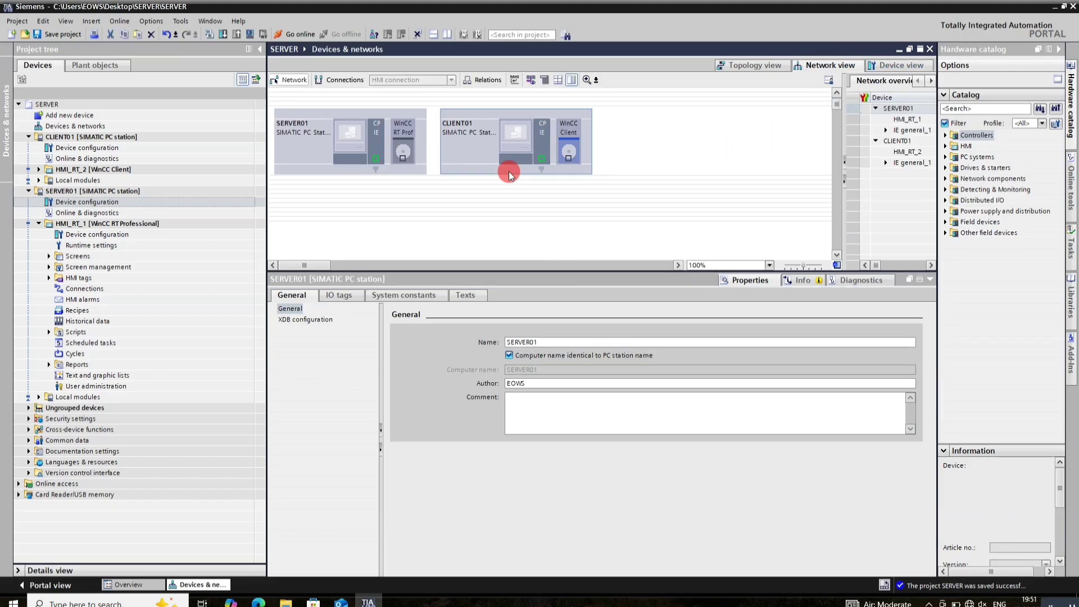
pyautogui.moveTo(401, 158); pyautogui.dragTo(545, 157)
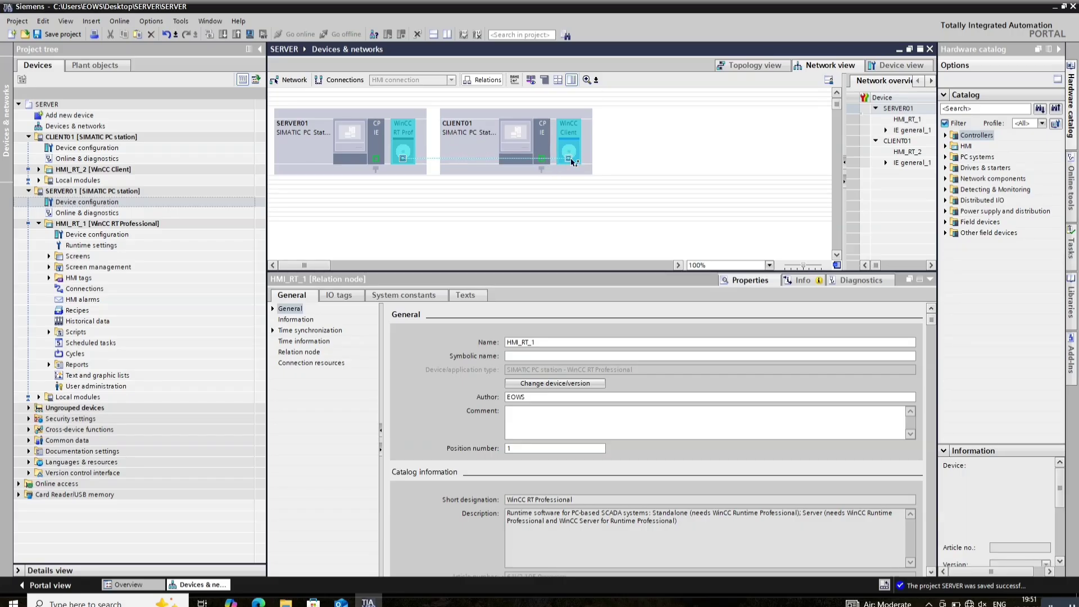
pyautogui.moveTo(572, 162); pyautogui.dragTo(570, 160)
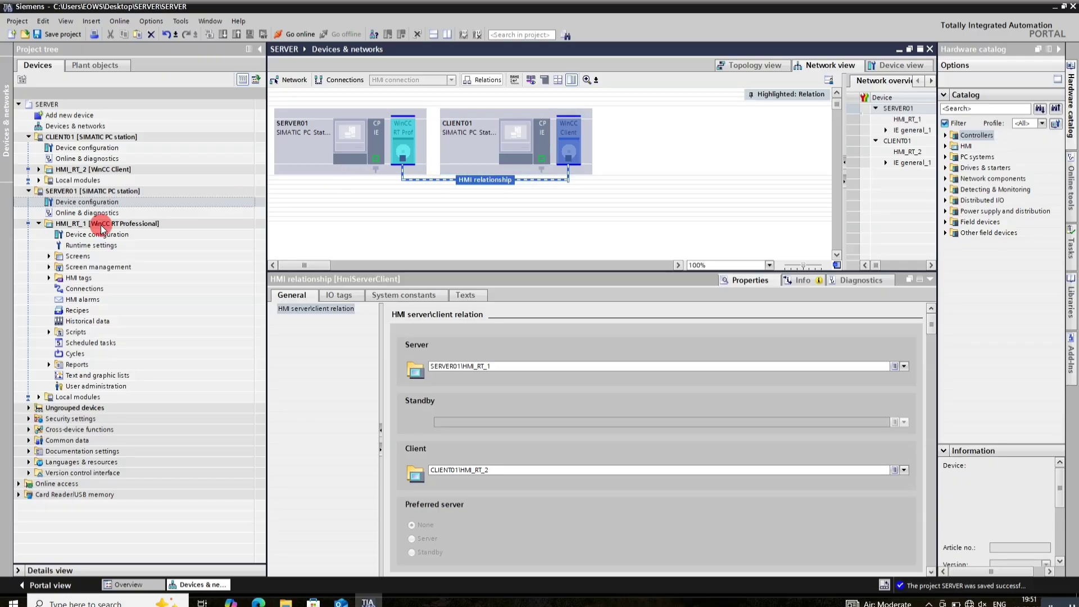
# Add a new screen to HMI_RT_1 under SERVER01 and expand its HMI tags.
pyautogui.click(49, 257)
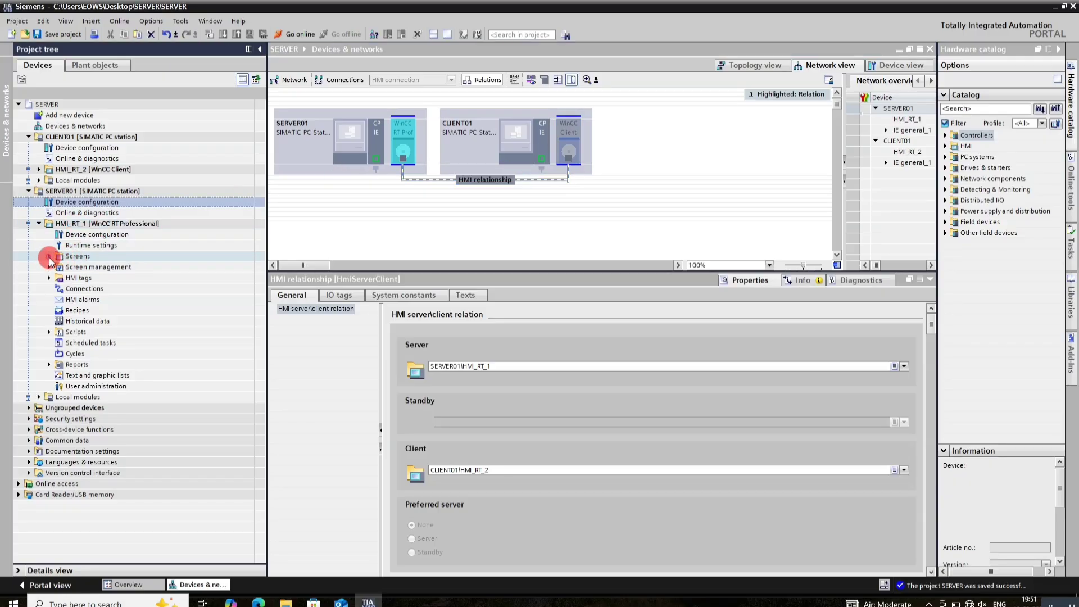
pyautogui.click(73, 269)
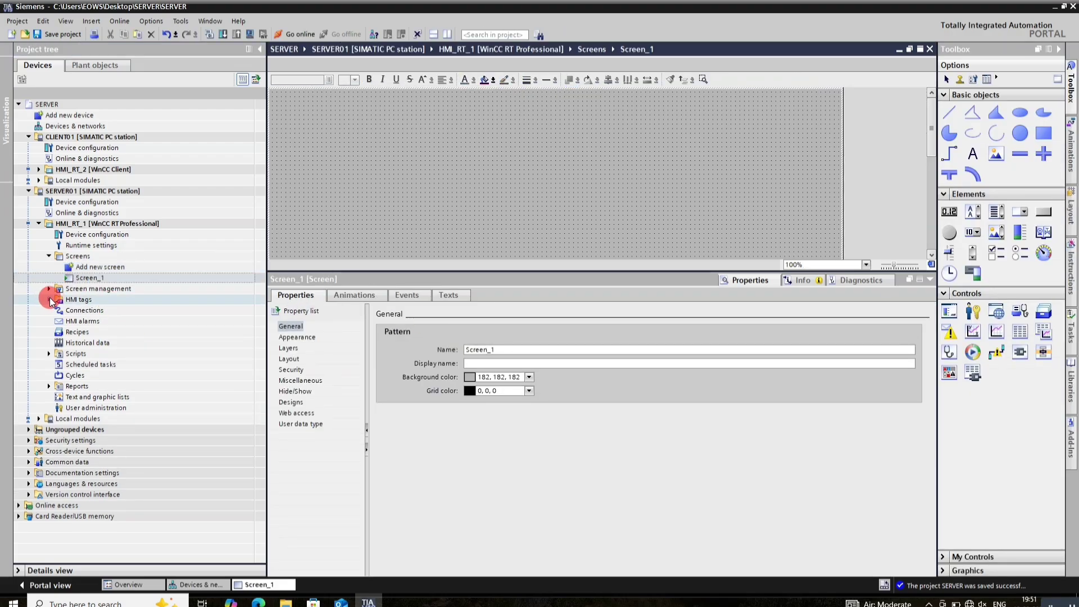
pyautogui.click(50, 299)
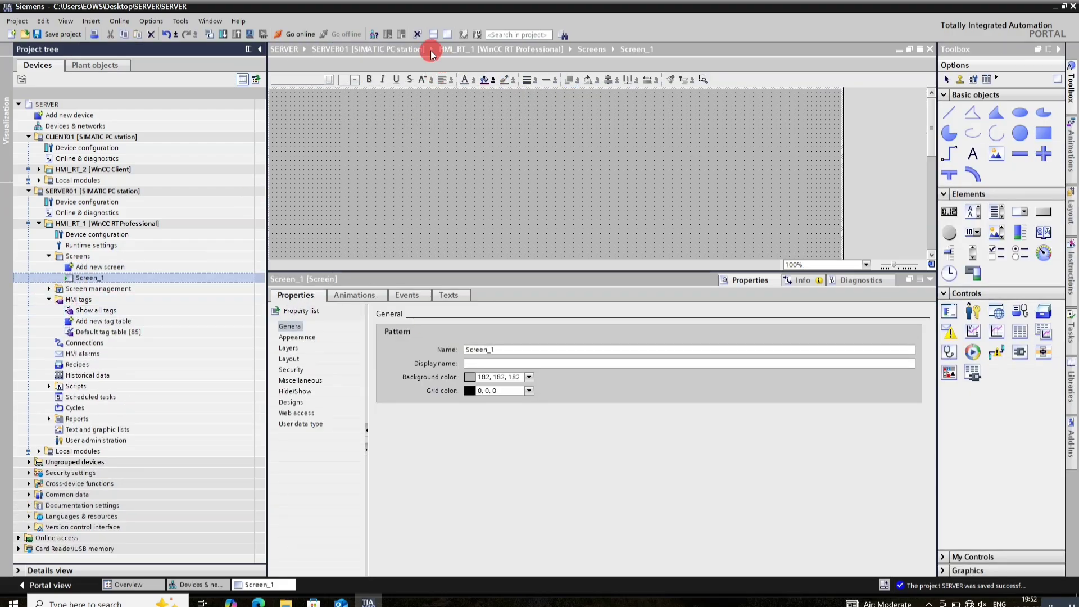
# Split the editor area vertically and add a new tag table to HMI_RT_1's HMI tags, collapsing the inspector window.
pyautogui.click(447, 34)
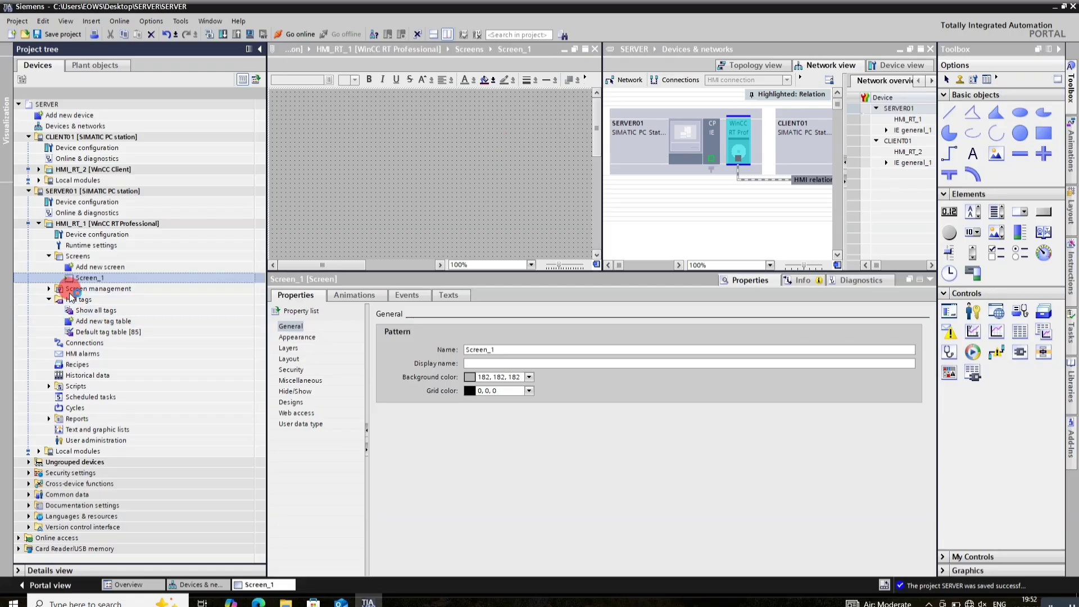
pyautogui.doubleClick(104, 321)
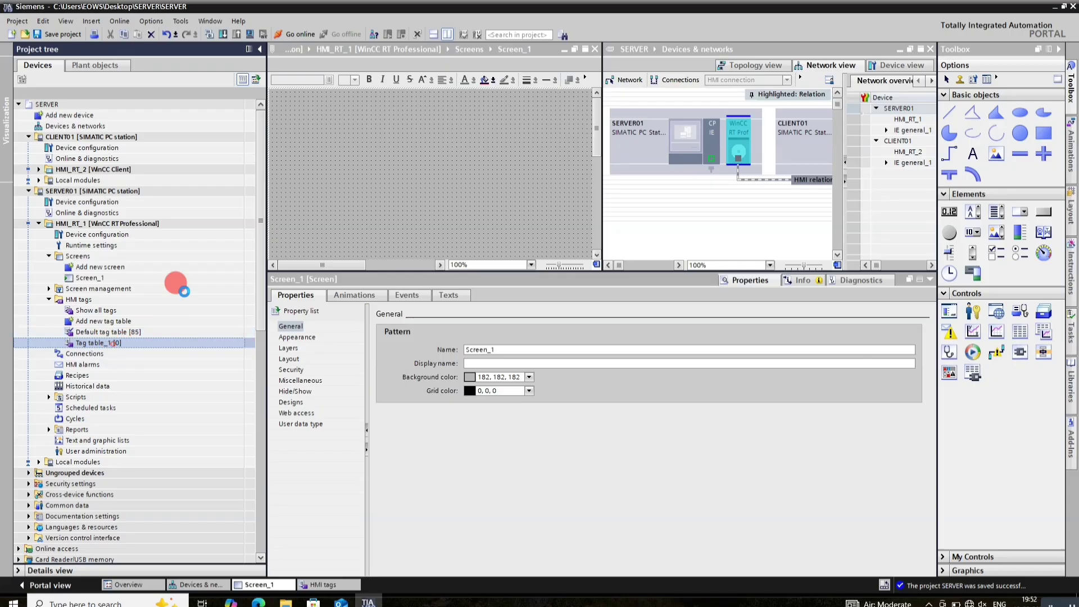
pyautogui.click(930, 281)
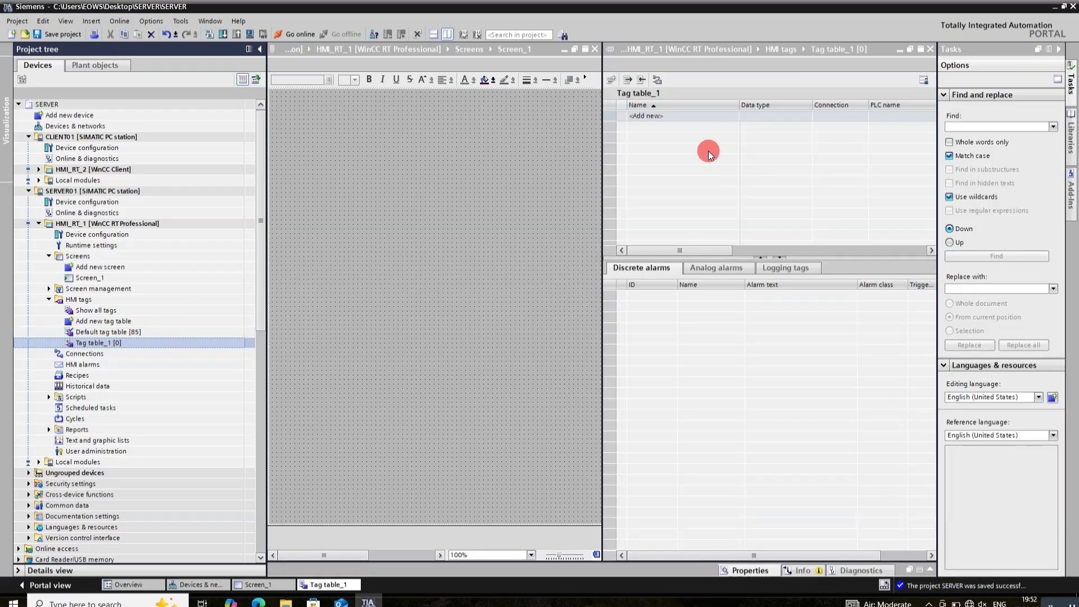
# Create three internal Int tags named IN0, IN1 and IN2 in Tag table_1.
pyautogui.click(678, 116)
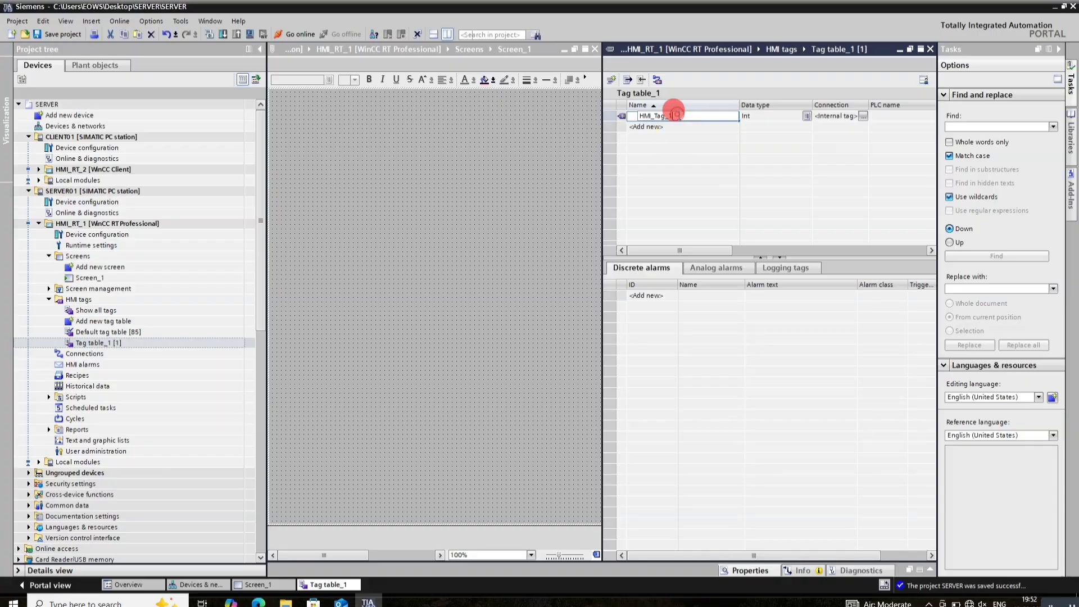
pyautogui.doubleClick(674, 115)
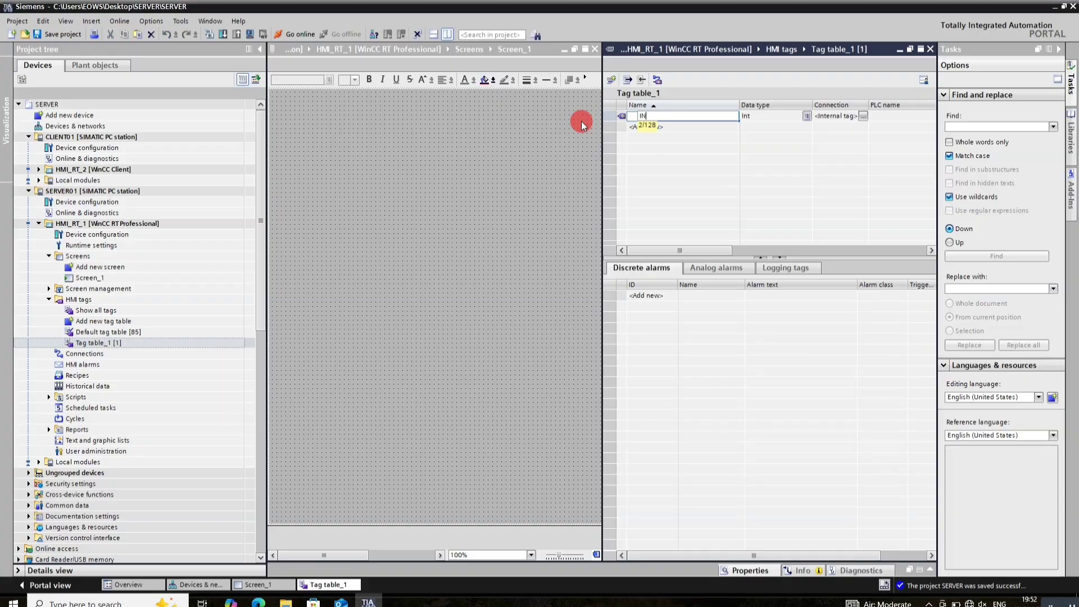
pyautogui.press('Return')
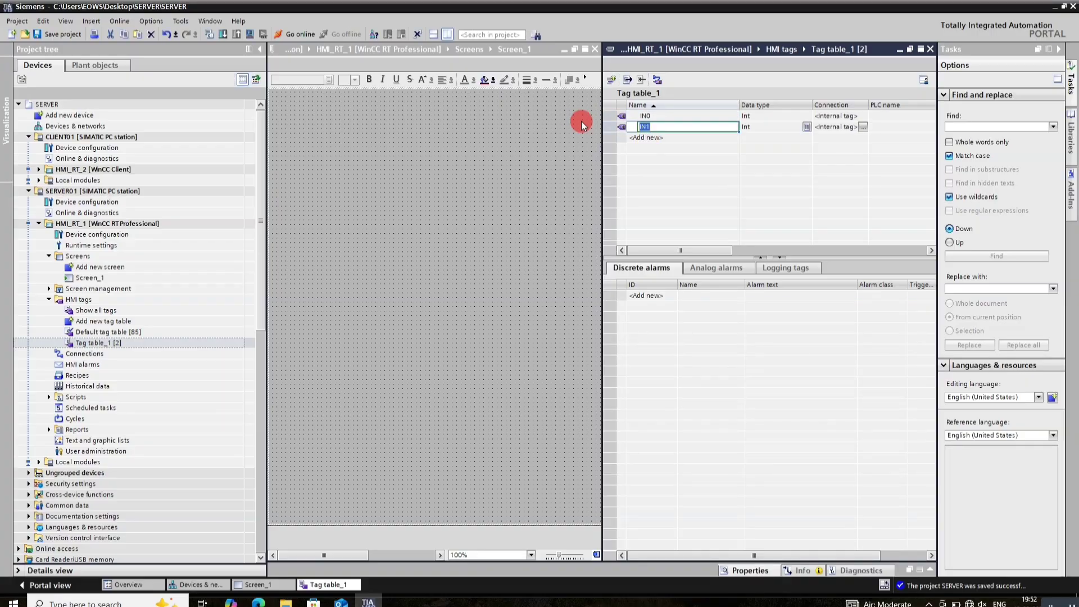
pyautogui.press('Return')
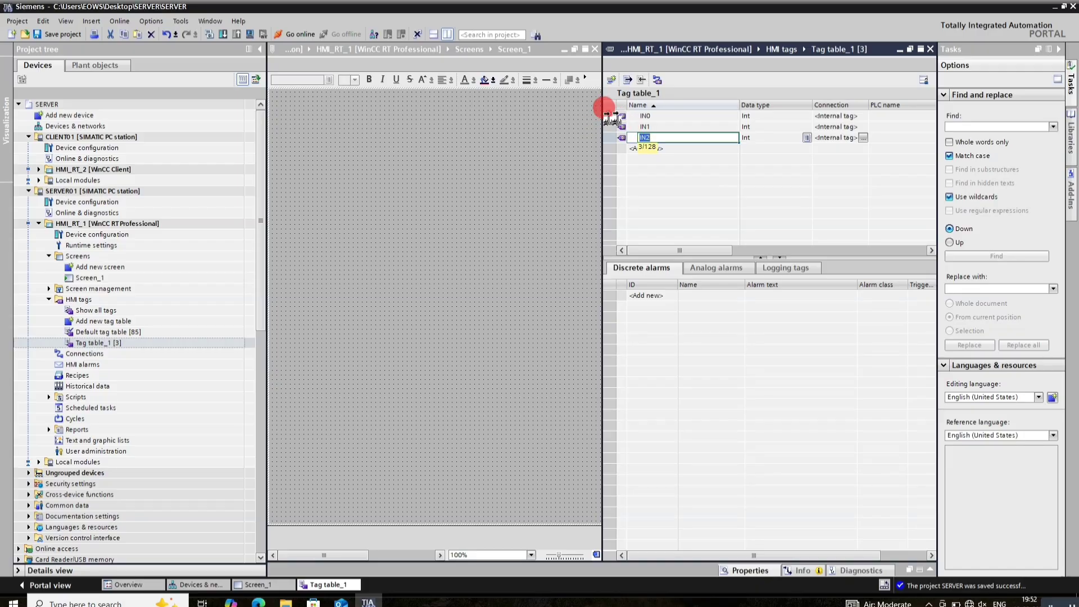
# Place I/O fields for tags IN0, IN1 and IN2 on Screen_1, stacked in a column.
pyautogui.click(640, 116)
pyautogui.moveTo(658, 118); pyautogui.dragTo(349, 124)
pyautogui.moveTo(640, 128); pyautogui.dragTo(331, 153)
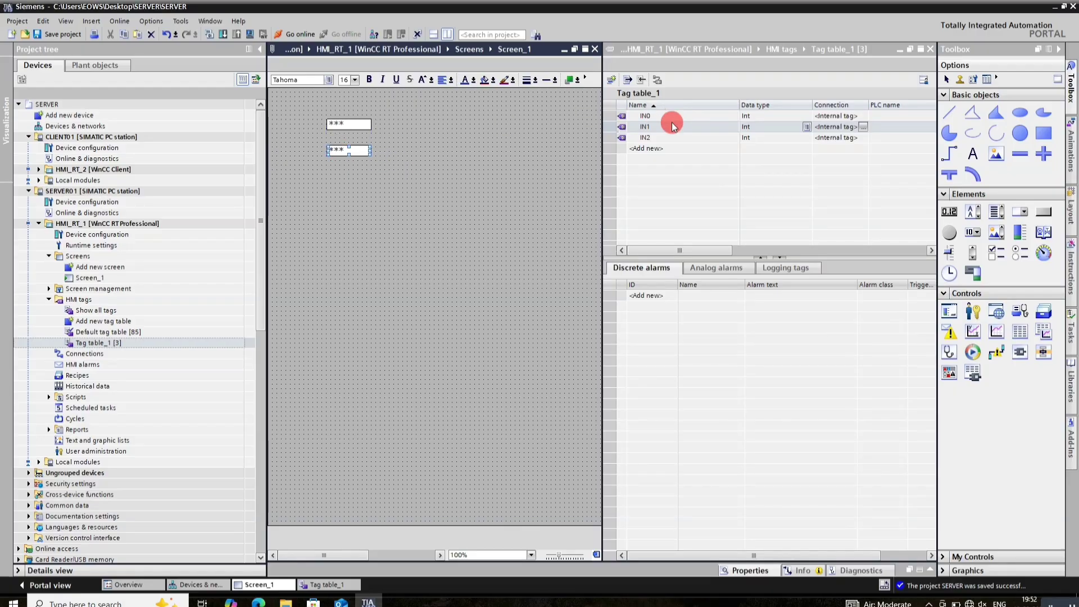
pyautogui.click(621, 140)
pyautogui.moveTo(612, 139); pyautogui.dragTo(350, 180)
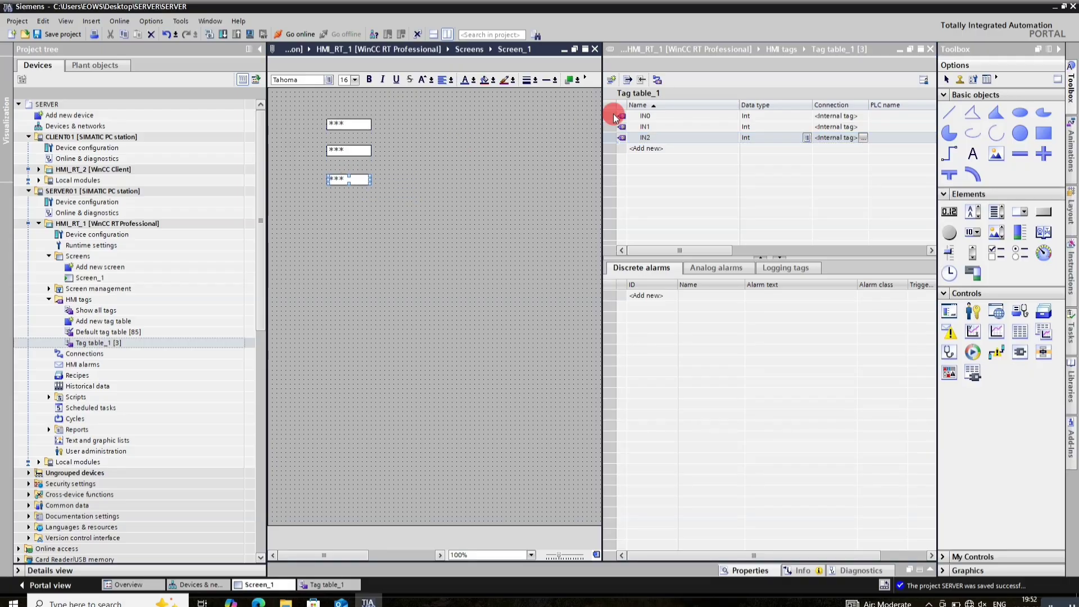
# Place the tag names IN2, IN1 and IN0 on Screen_1 as text labels to the left of their I/O fields.
pyautogui.click(646, 138)
pyautogui.moveTo(662, 142); pyautogui.dragTo(304, 186)
pyautogui.click(646, 126)
pyautogui.moveTo(690, 126); pyautogui.dragTo(302, 159)
pyautogui.moveTo(635, 116); pyautogui.dragTo(301, 128)
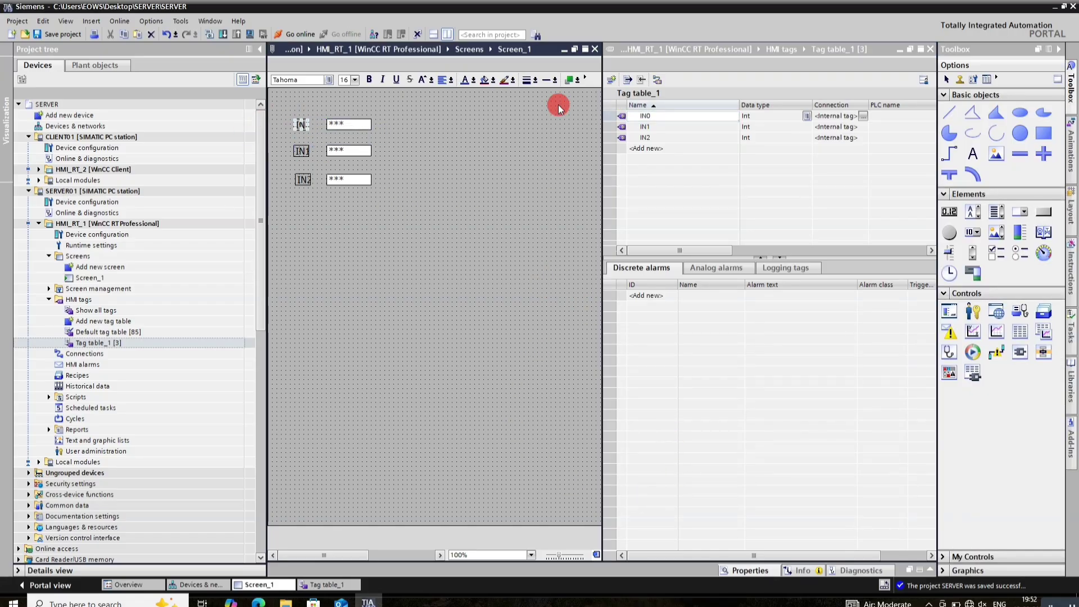
# Return Screen_1 to the unsplit editor view and save the project.
pyautogui.click(448, 35)
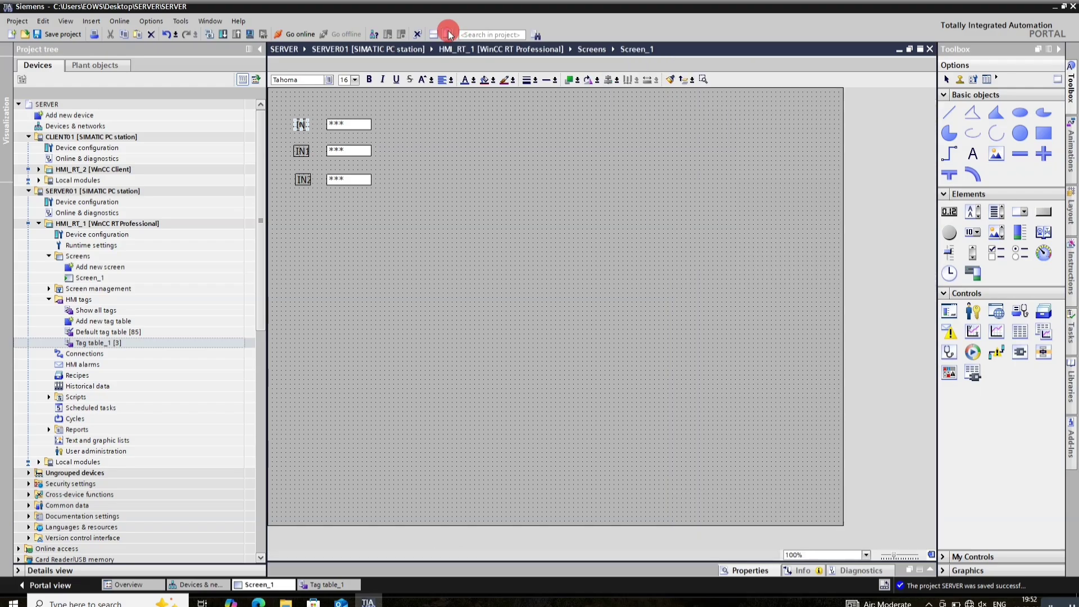
pyautogui.click(525, 257)
pyautogui.click(46, 34)
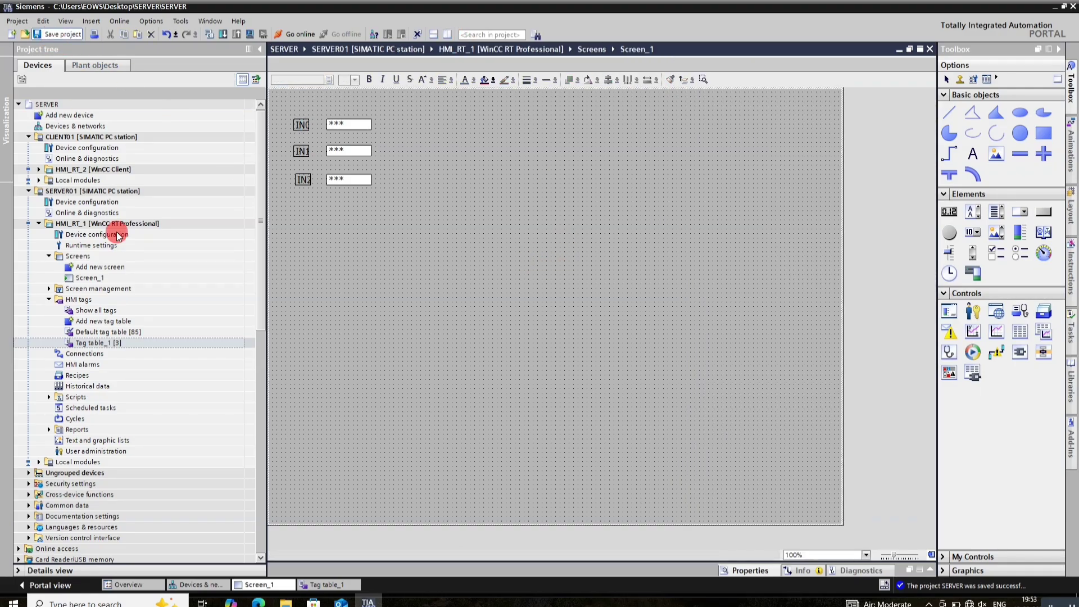
# Compile the SERVER01 PC station.
pyautogui.doubleClick(64, 194)
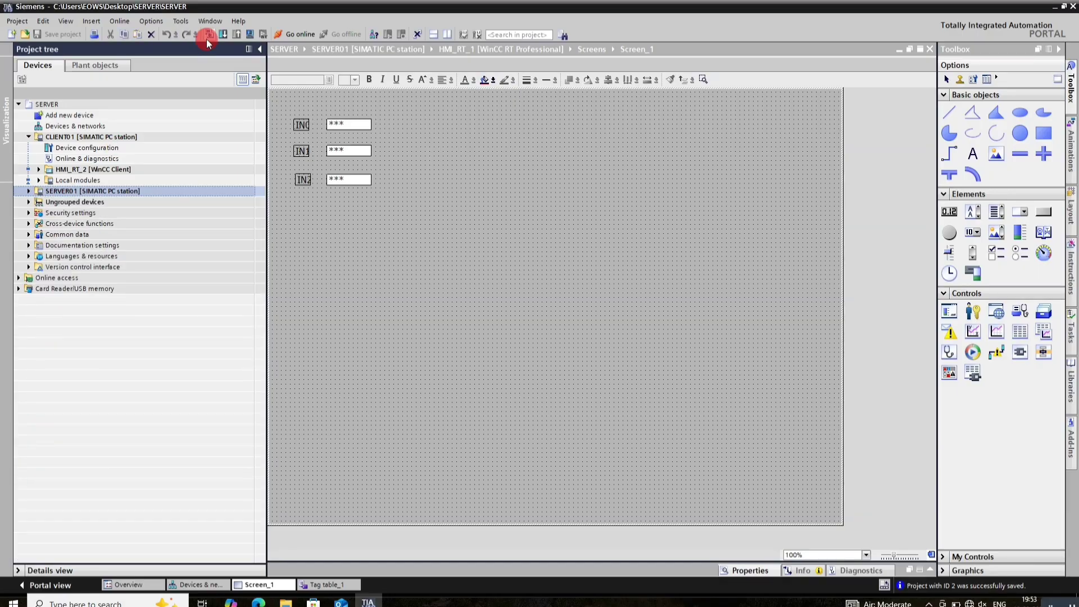
pyautogui.click(29, 192)
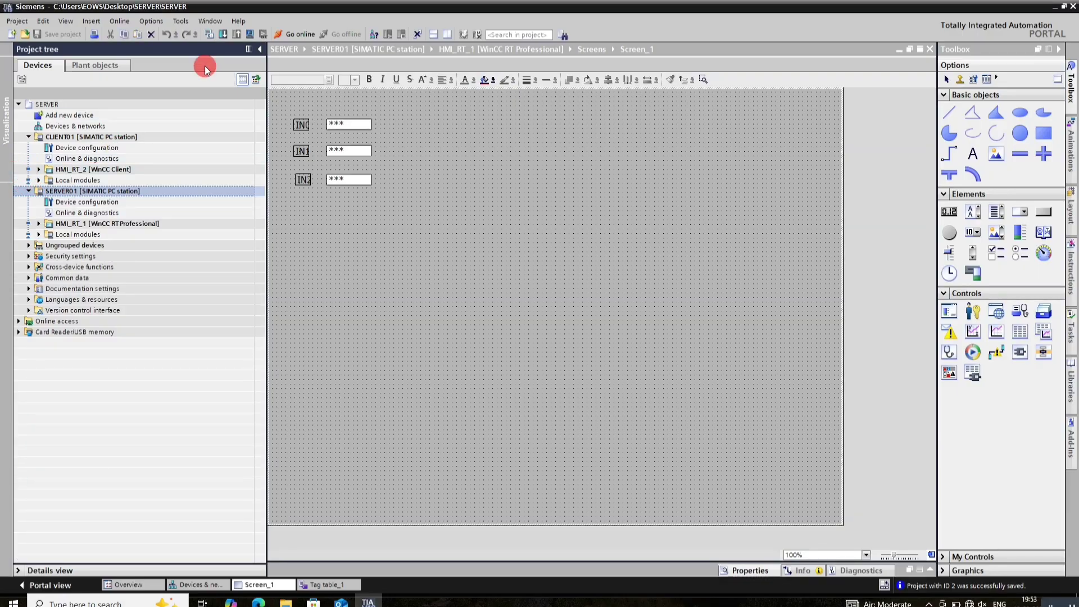
pyautogui.click(209, 36)
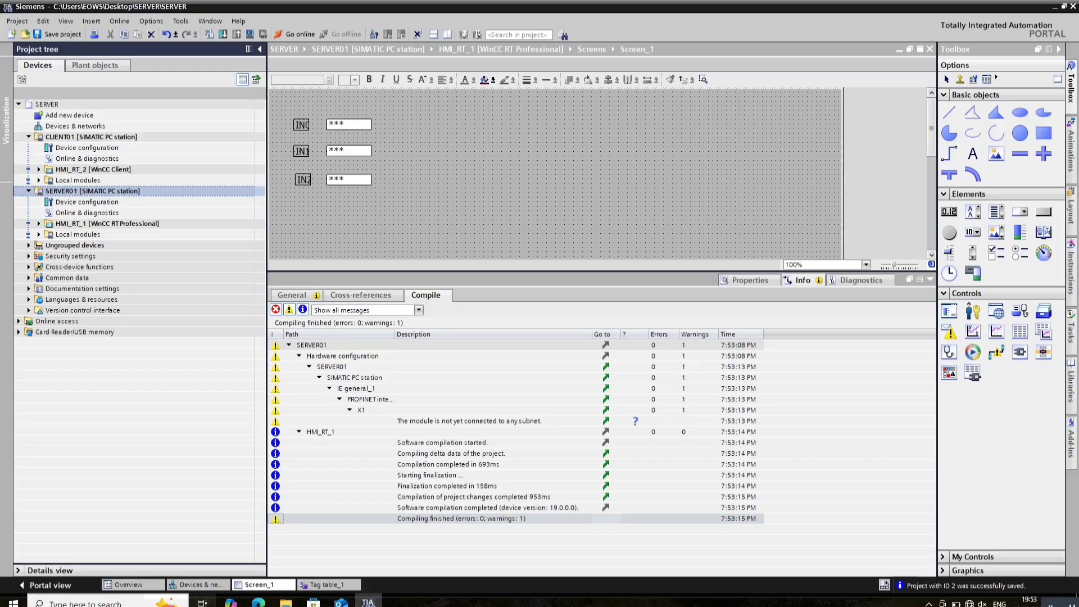
# Open Windows Control Panel and check the network discovery, file sharing and password protection options in the advanced sharing settings.
pyautogui.click(108, 604)
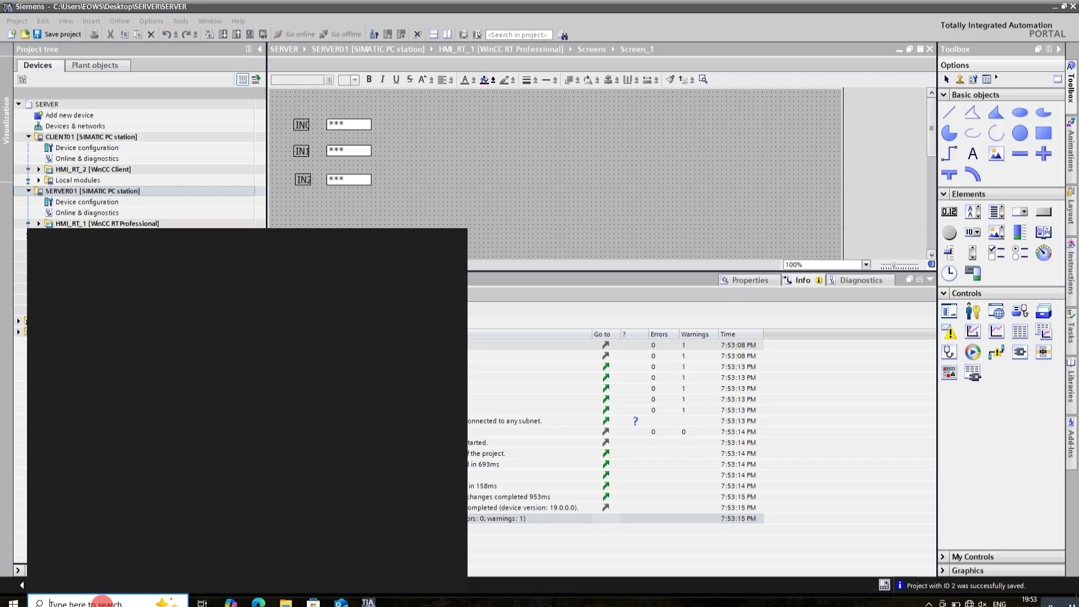
pyautogui.write('CONTROL')
pyautogui.press('Escape')
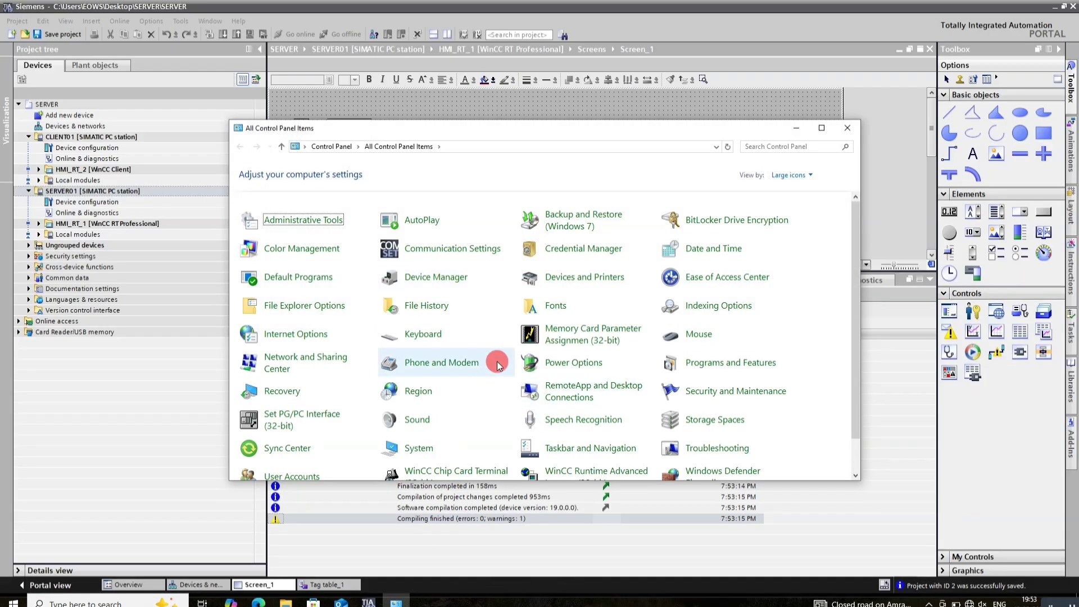
pyautogui.click(324, 364)
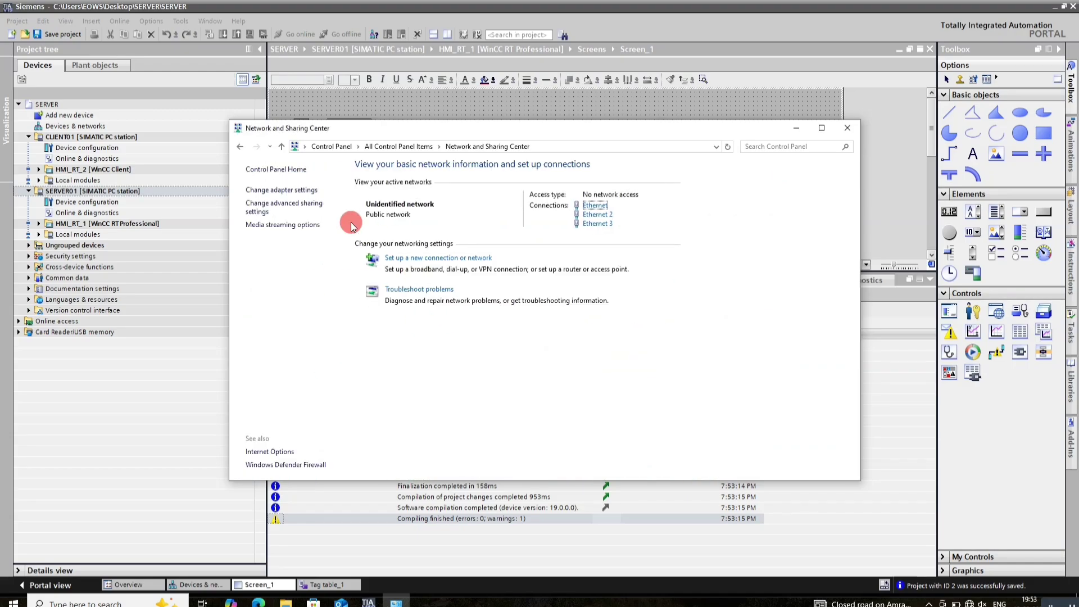
pyautogui.click(290, 207)
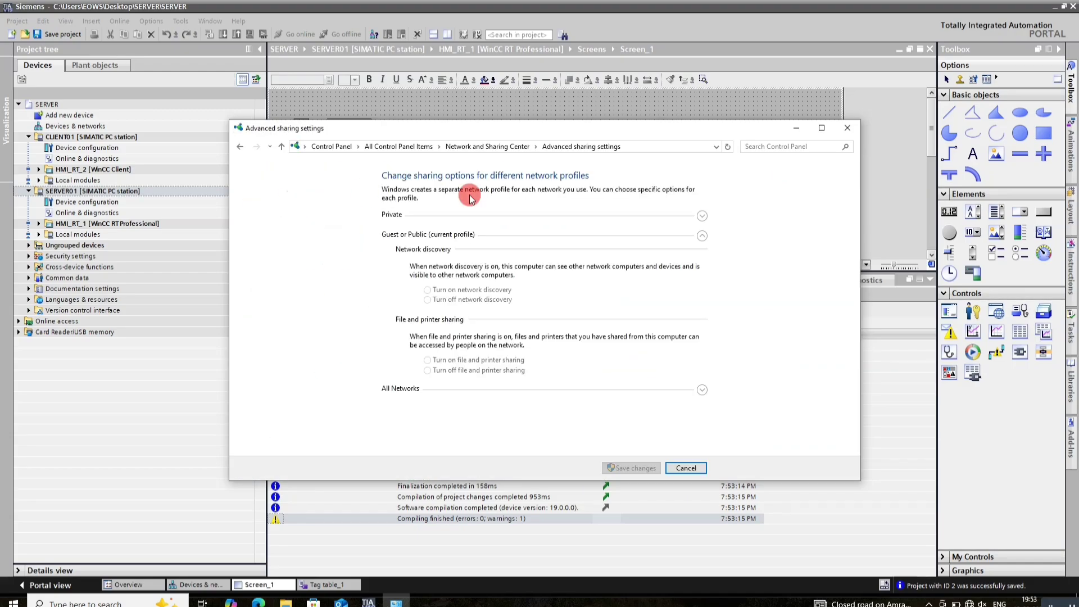
pyautogui.click(702, 217)
pyautogui.click(700, 381)
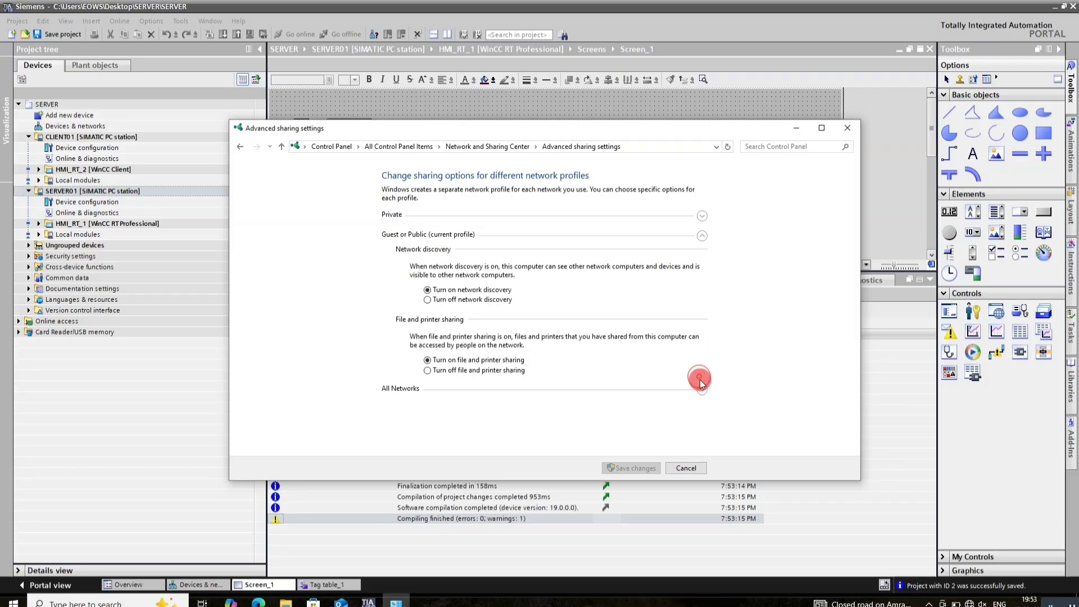
pyautogui.click(702, 390)
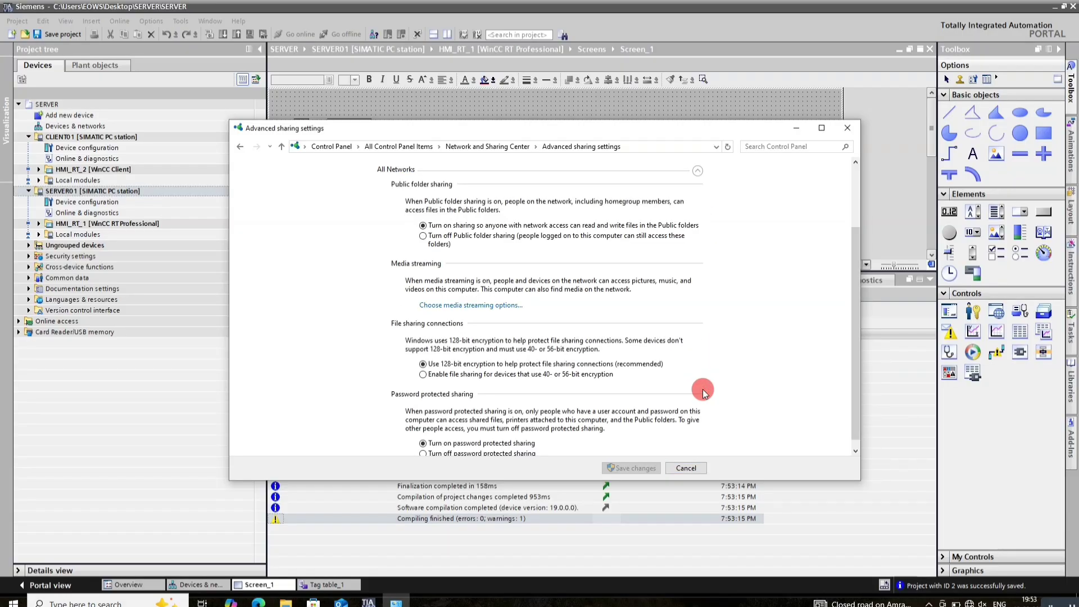
pyautogui.scroll(-1, 532, 390)
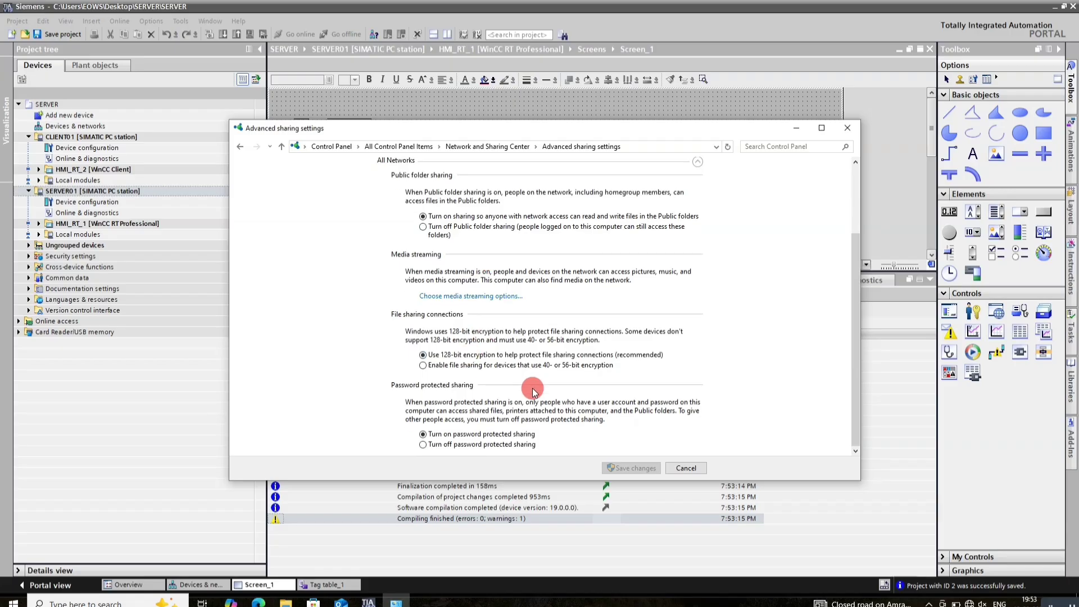
pyautogui.click(684, 470)
# Open the Windows Services console and check the status of the DNS Client service.
pyautogui.click(118, 603)
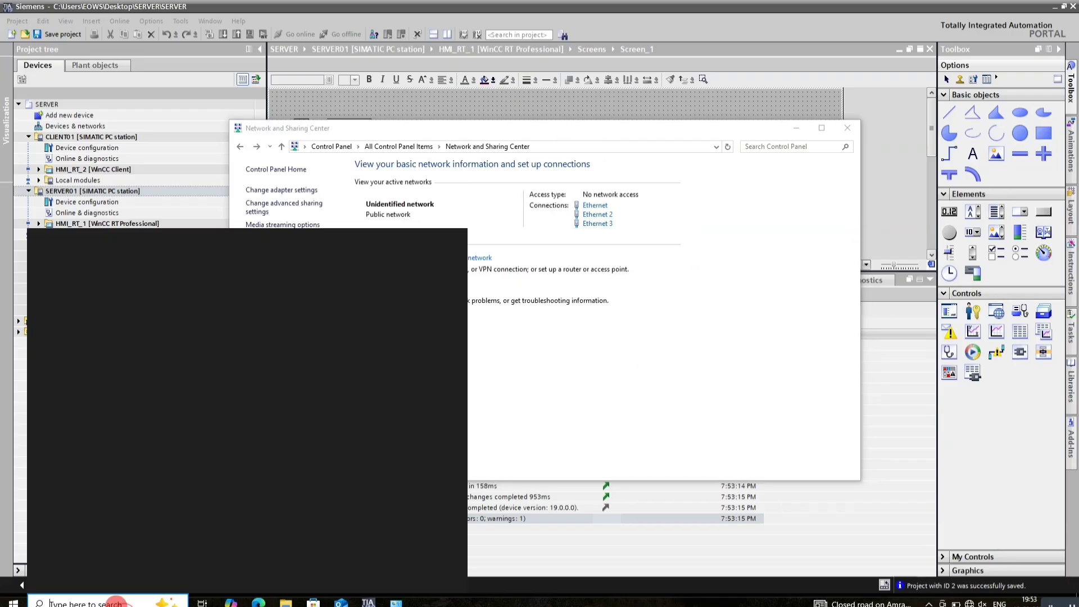
pyautogui.write('SER')
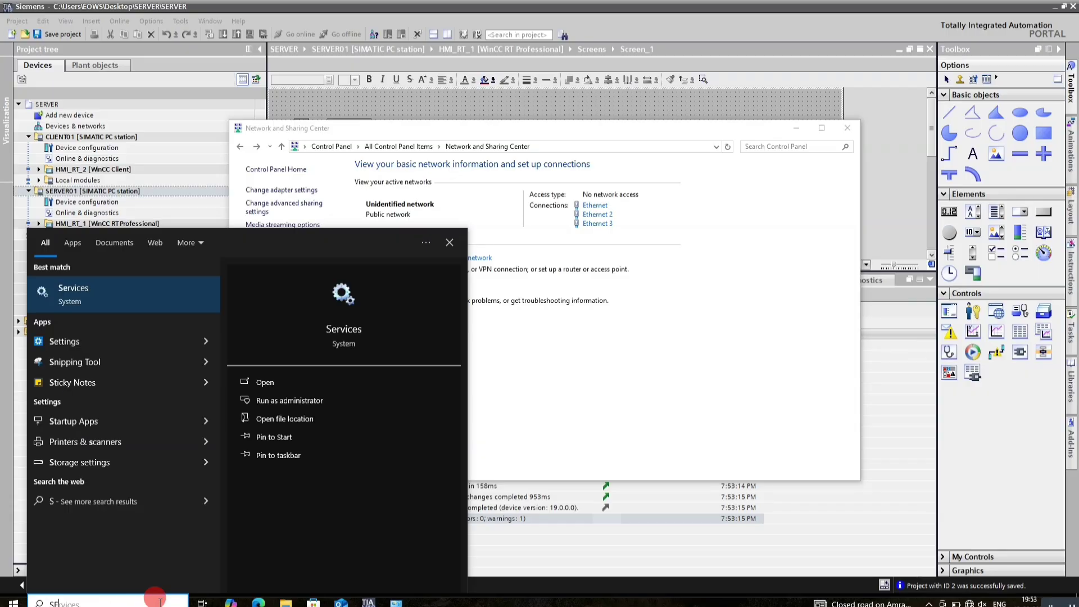
pyautogui.click(157, 599)
pyautogui.click(158, 598)
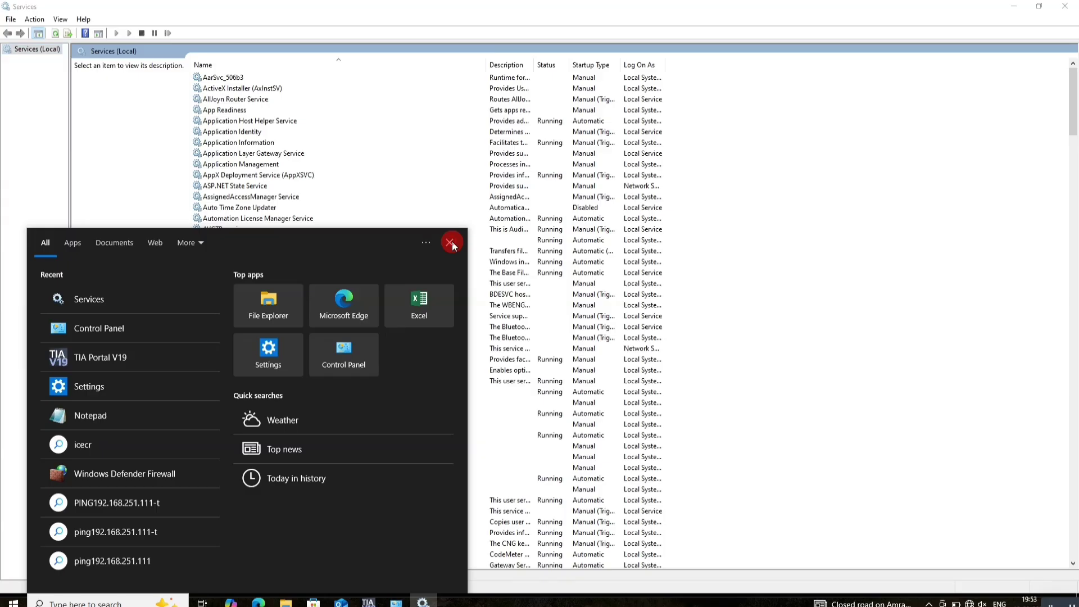
pyautogui.click(450, 242)
pyautogui.click(329, 142)
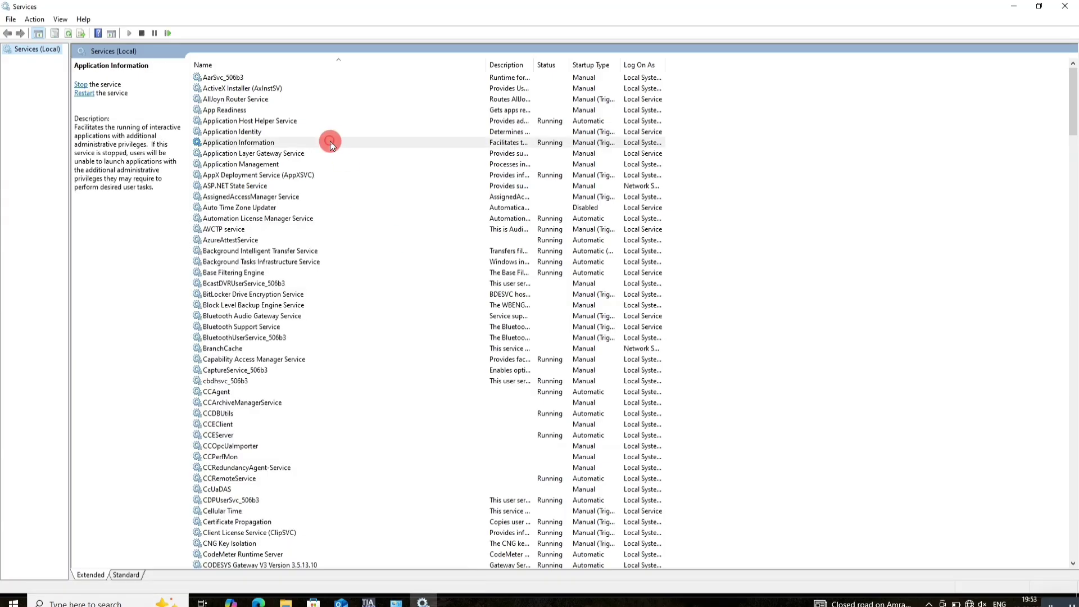
pyautogui.write('dns')
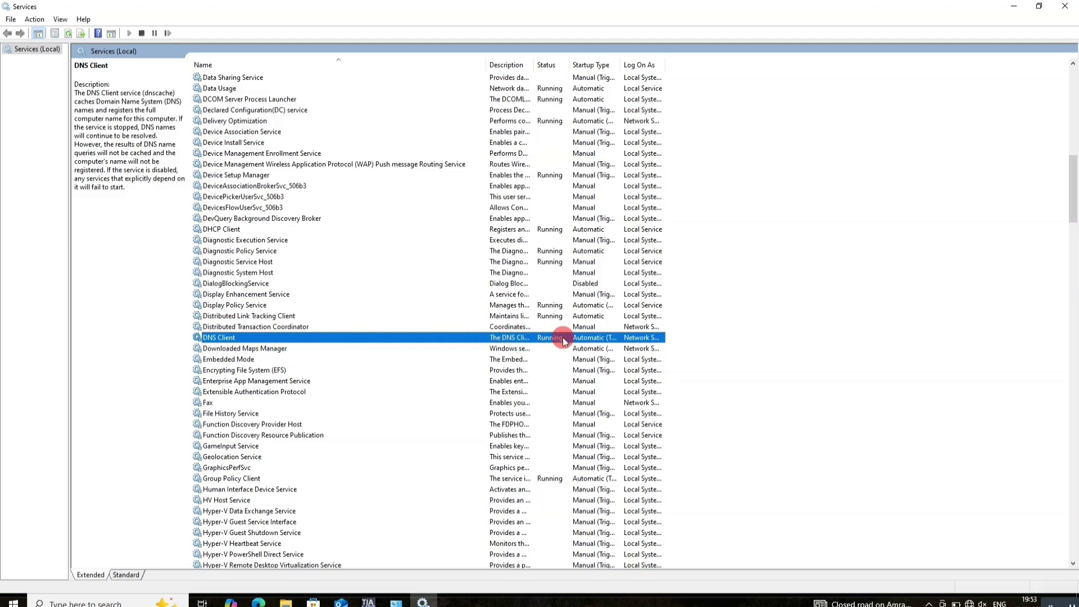
# Start the Function Discovery Provider Host and Function Discovery Resource Publication services.
pyautogui.write('fu')
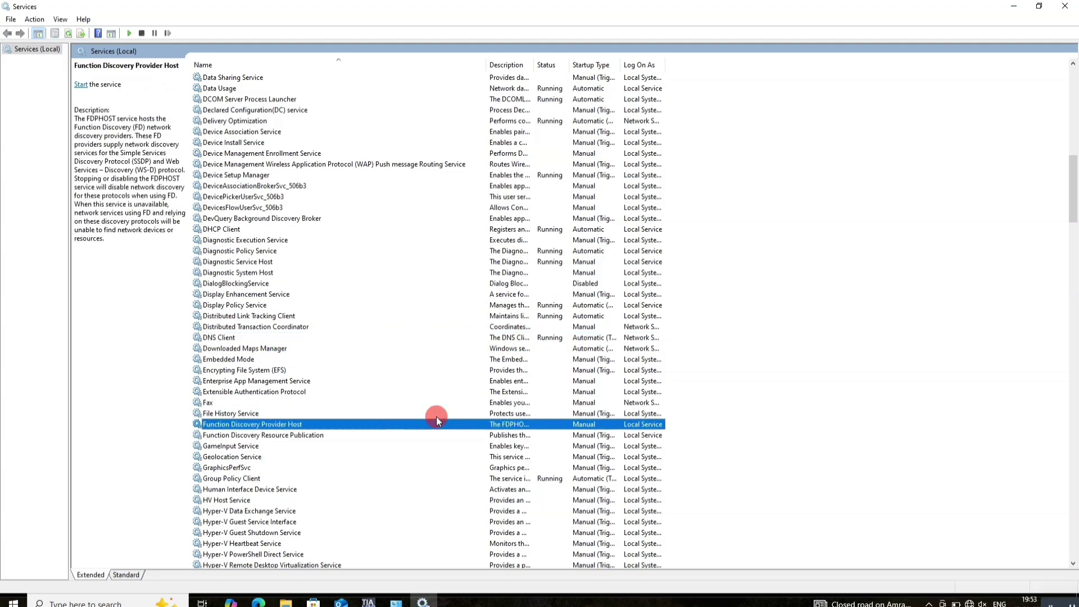
pyautogui.rightClick(534, 426)
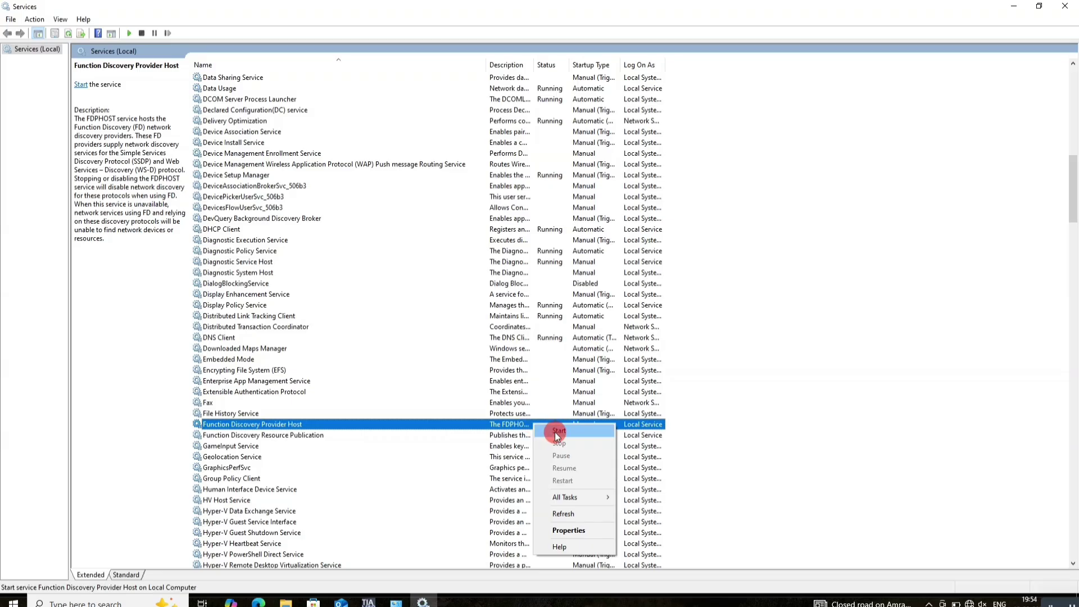
pyautogui.click(557, 431)
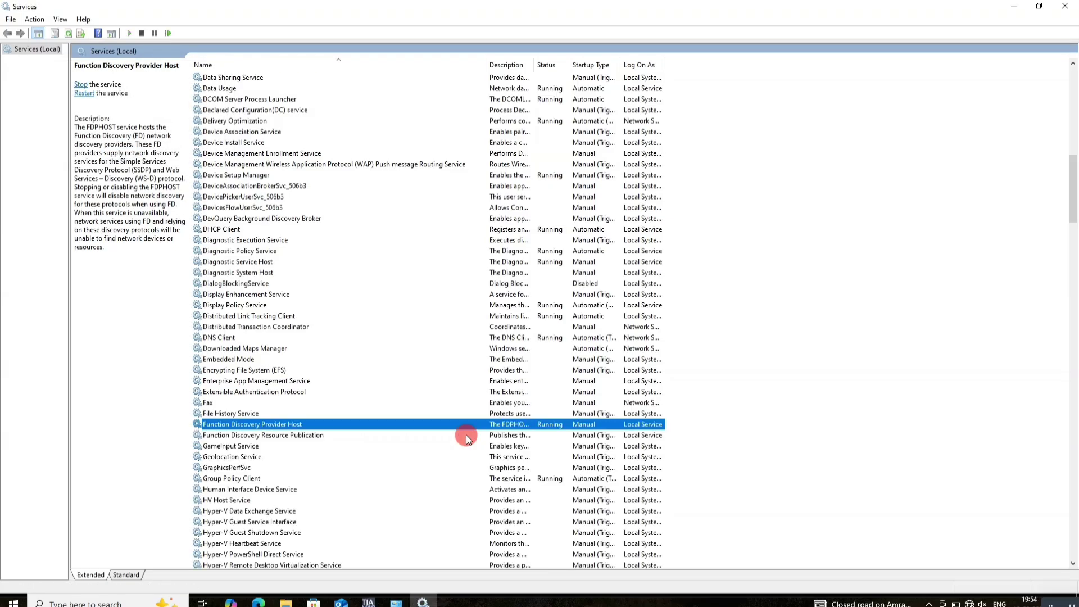
pyautogui.click(444, 438)
pyautogui.rightClick(444, 440)
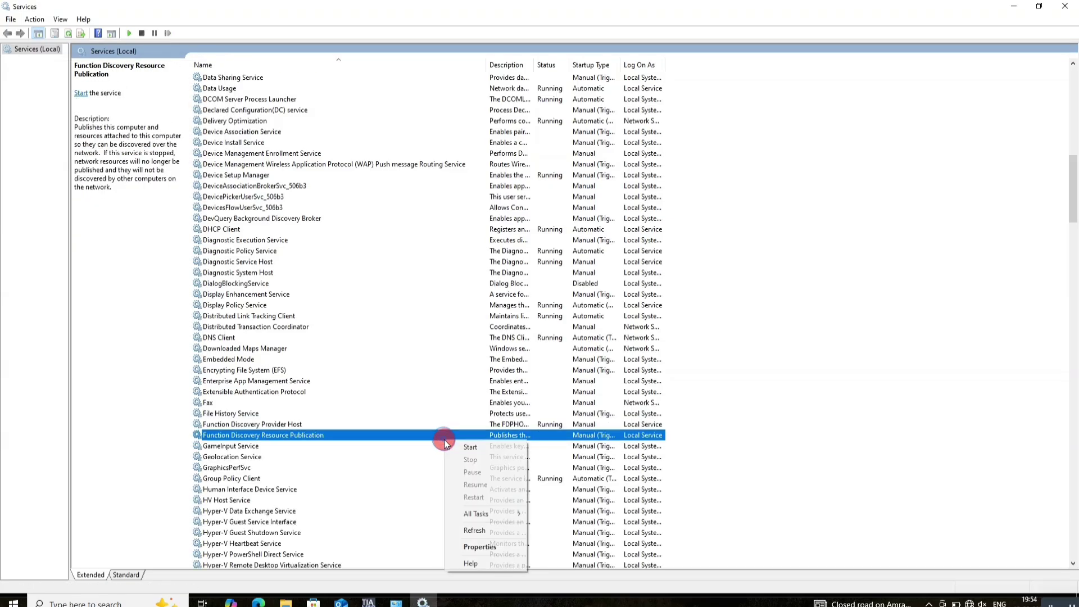
pyautogui.click(484, 448)
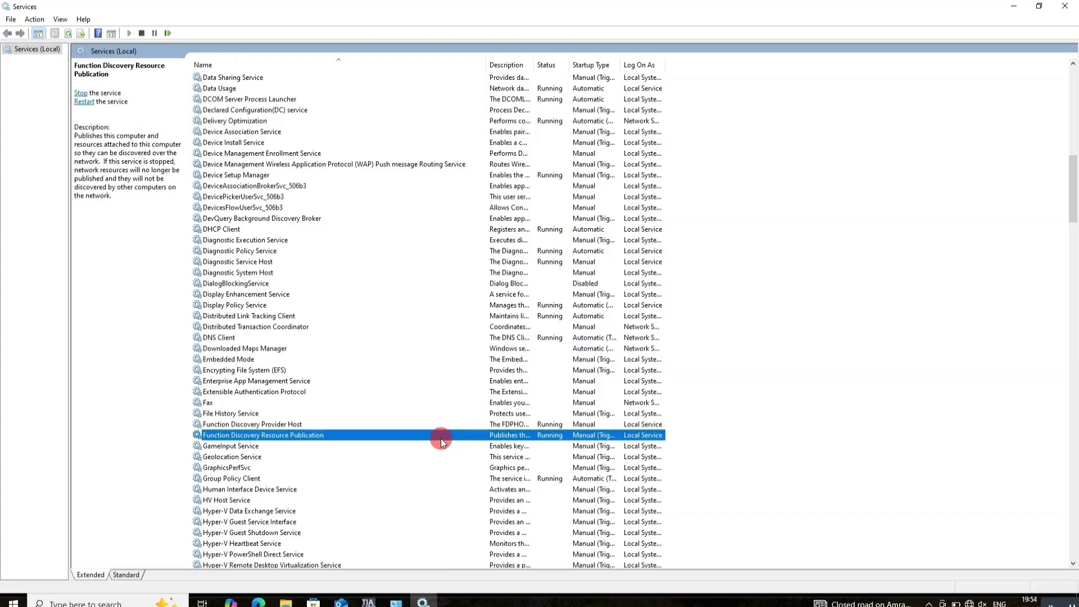
# Check the status of the SSDP Discovery service and start the UPnP Device Host service.
pyautogui.write('ssd')
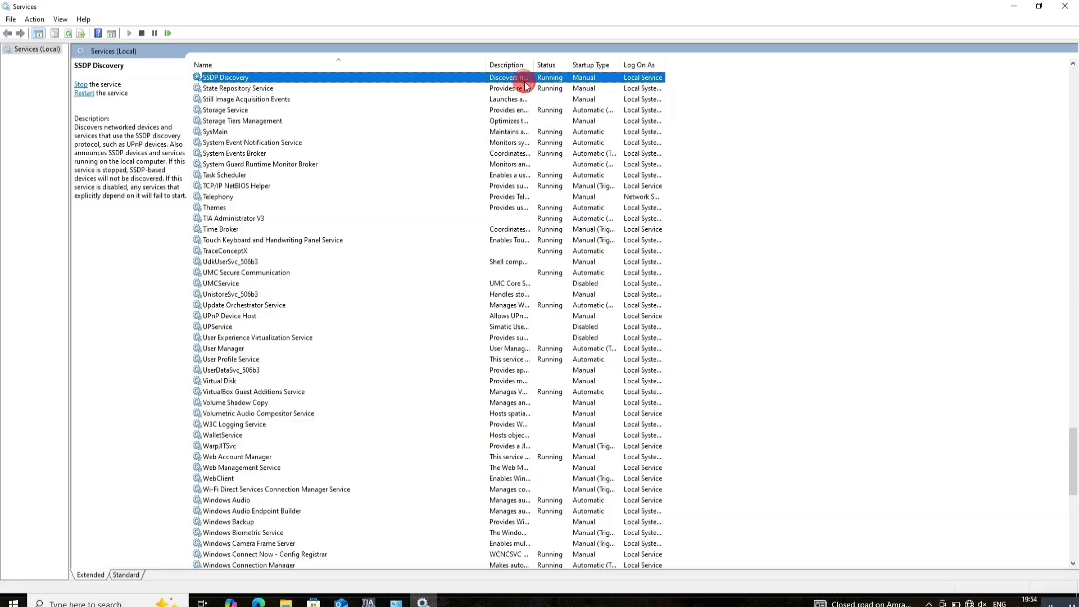
pyautogui.write('up')
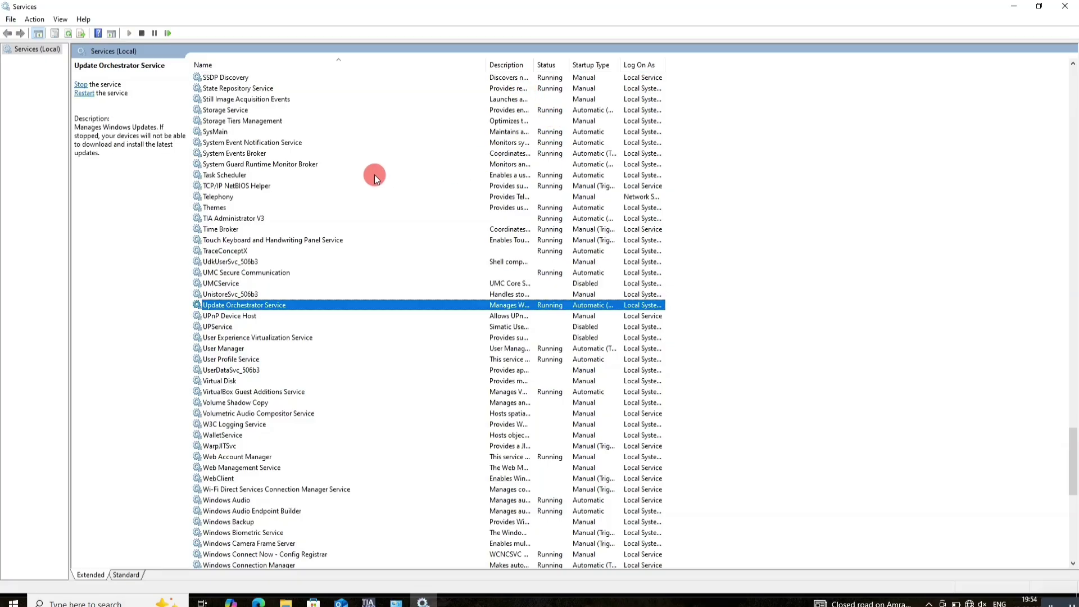
pyautogui.click(260, 316)
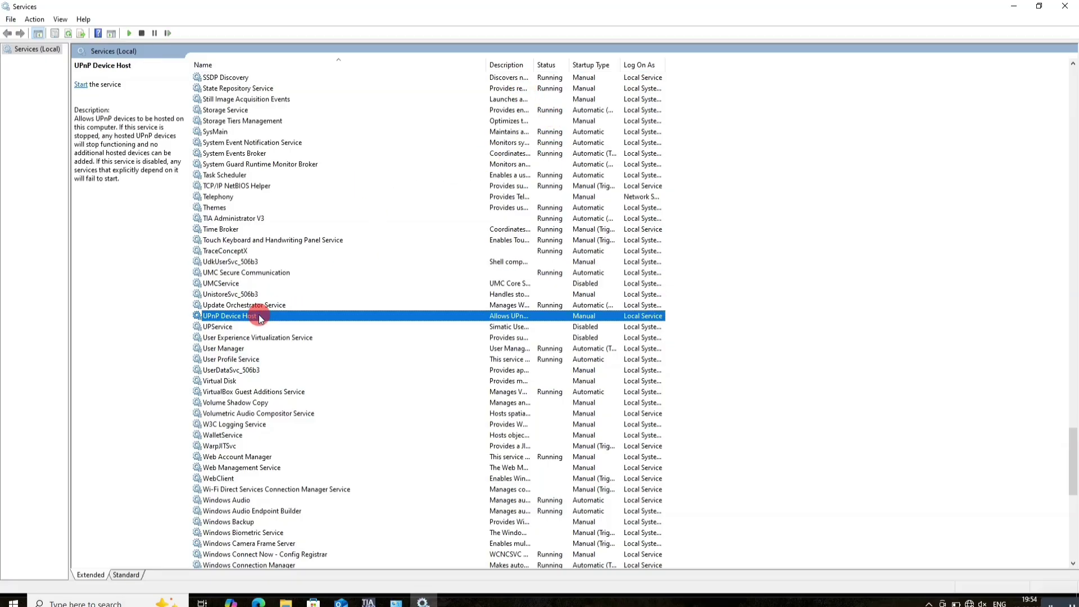
pyautogui.rightClick(260, 317)
pyautogui.click(275, 322)
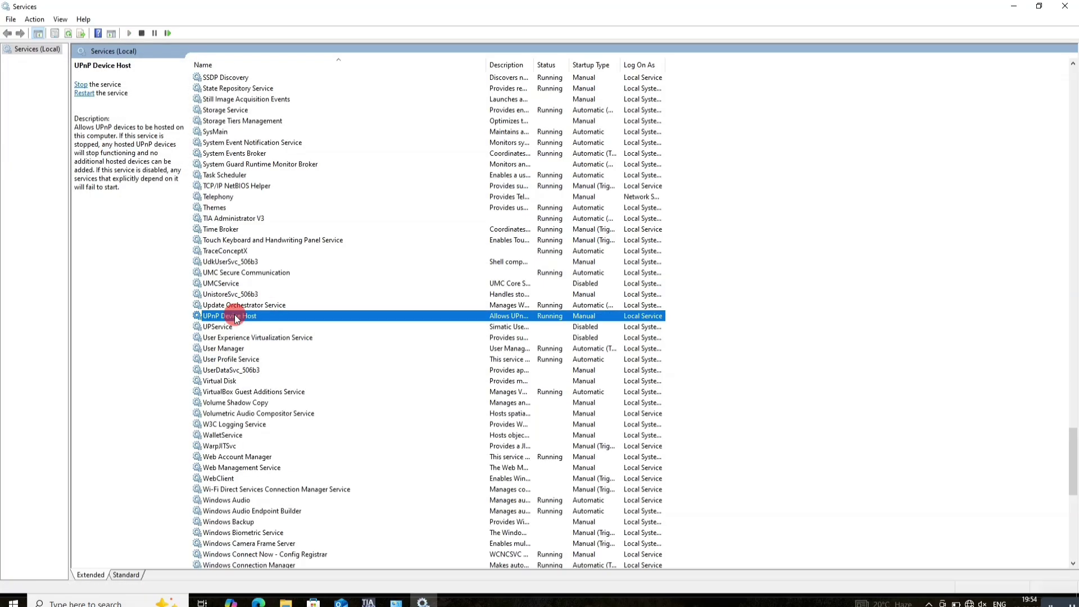
# Browse the Network location in File Explorer and check that CLIENT01 is among the discovered computers.
pyautogui.click(397, 602)
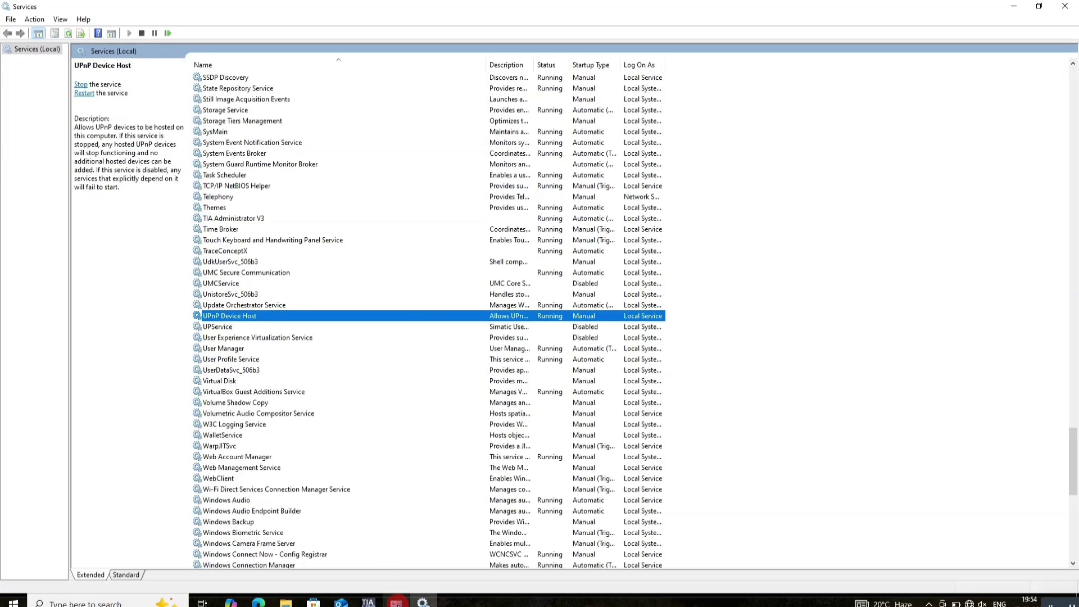
pyautogui.click(286, 602)
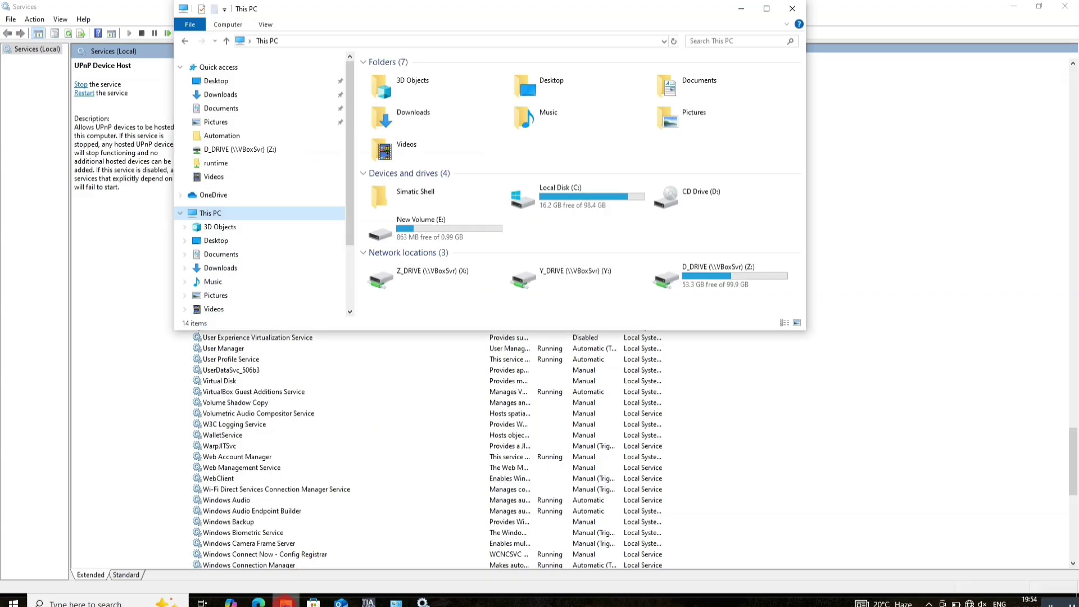
pyautogui.scroll(-2, 234, 272)
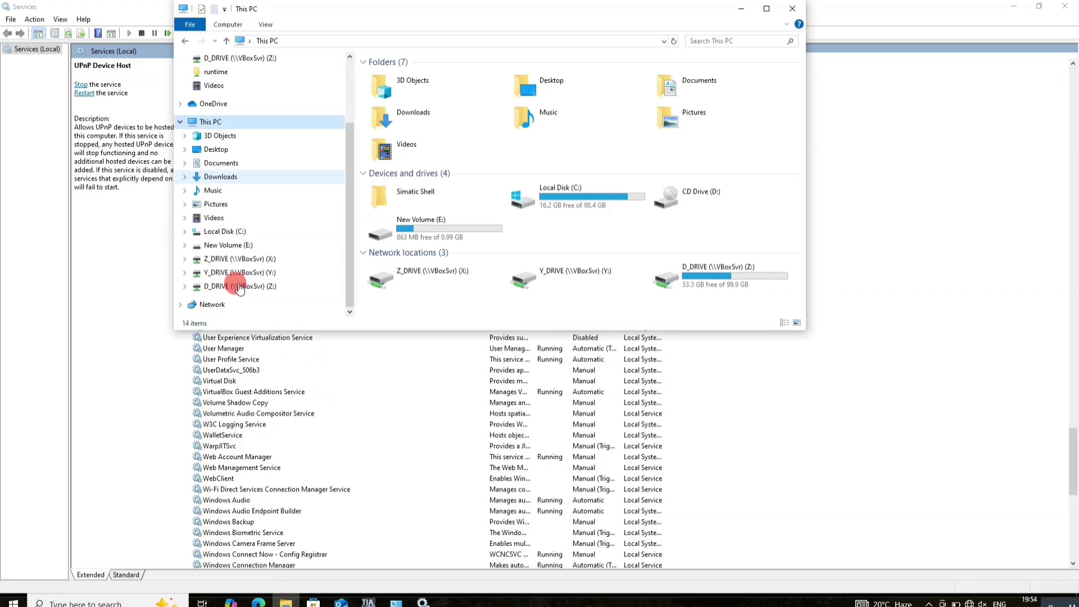
pyautogui.click(212, 304)
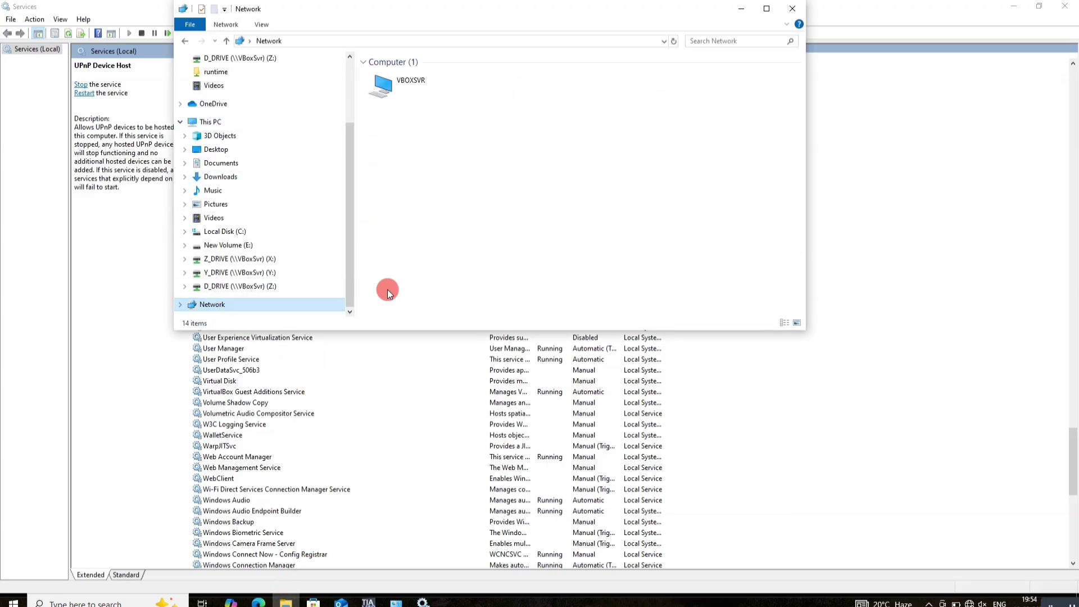
pyautogui.click(549, 84)
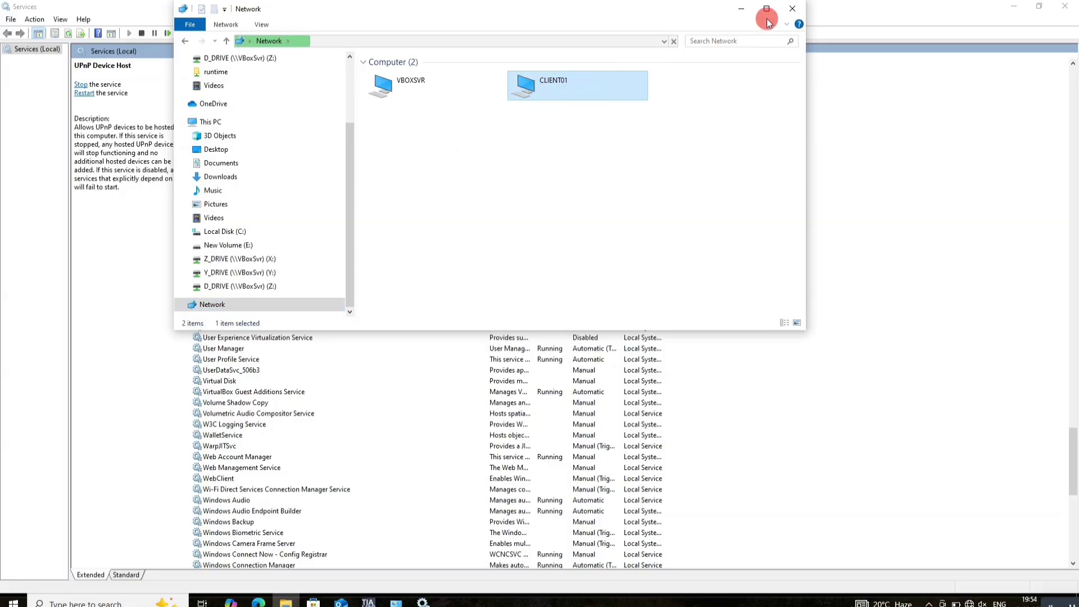
# Switch to Oracle VirtualBox Manager and bring up the running SERVER01 virtual machine.
pyautogui.click(741, 12)
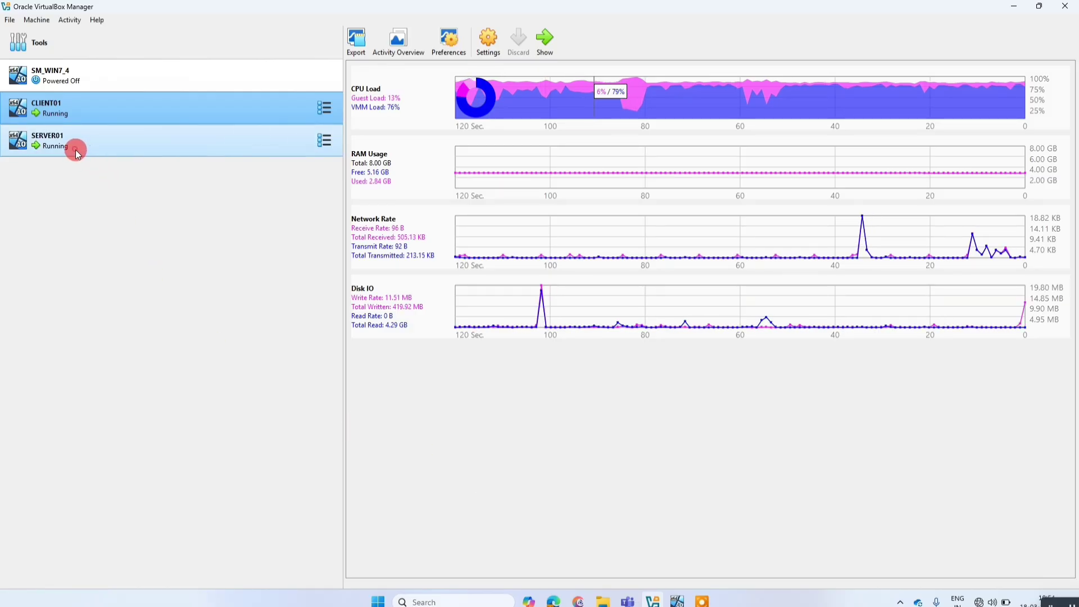
pyautogui.click(173, 131)
pyautogui.click(551, 41)
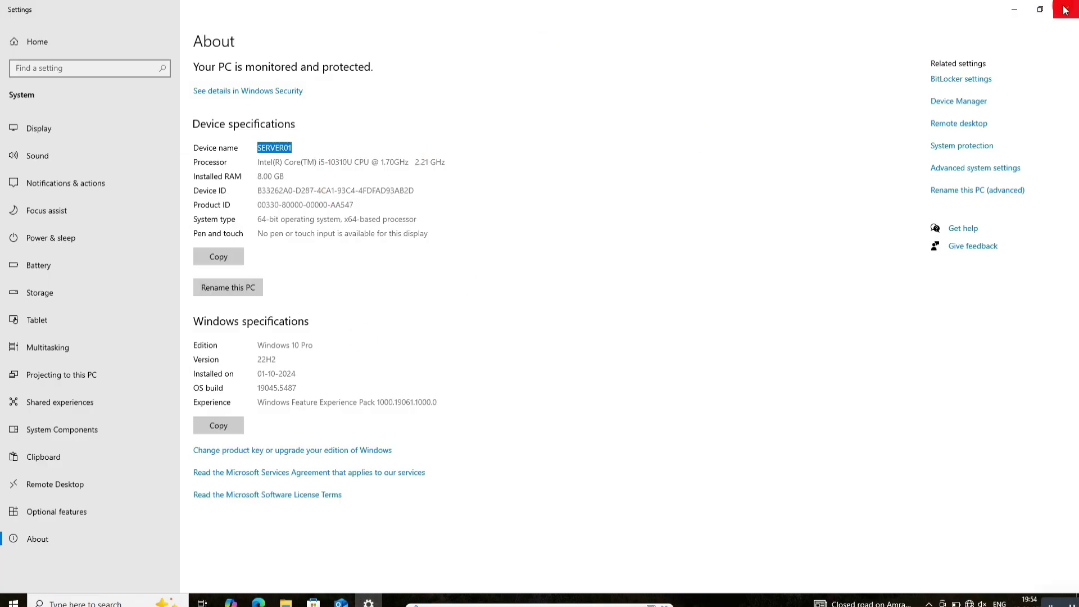
# Open the advanced sharing settings from Control Panel's Network and Sharing Center on SERVER01.
pyautogui.click(66, 600)
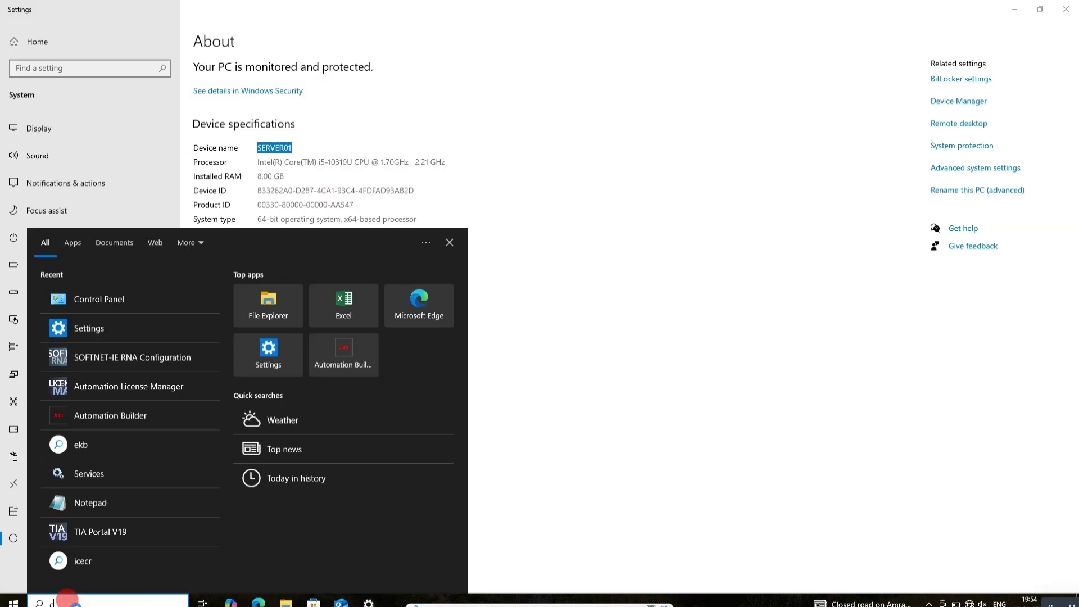
pyautogui.write("cont'")
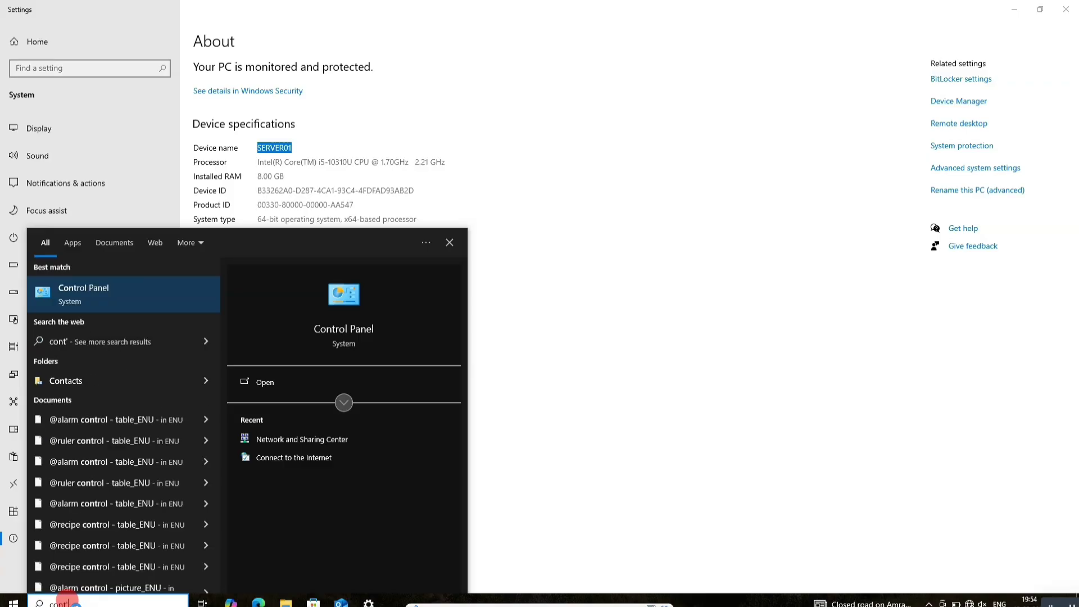
pyautogui.press('Escape')
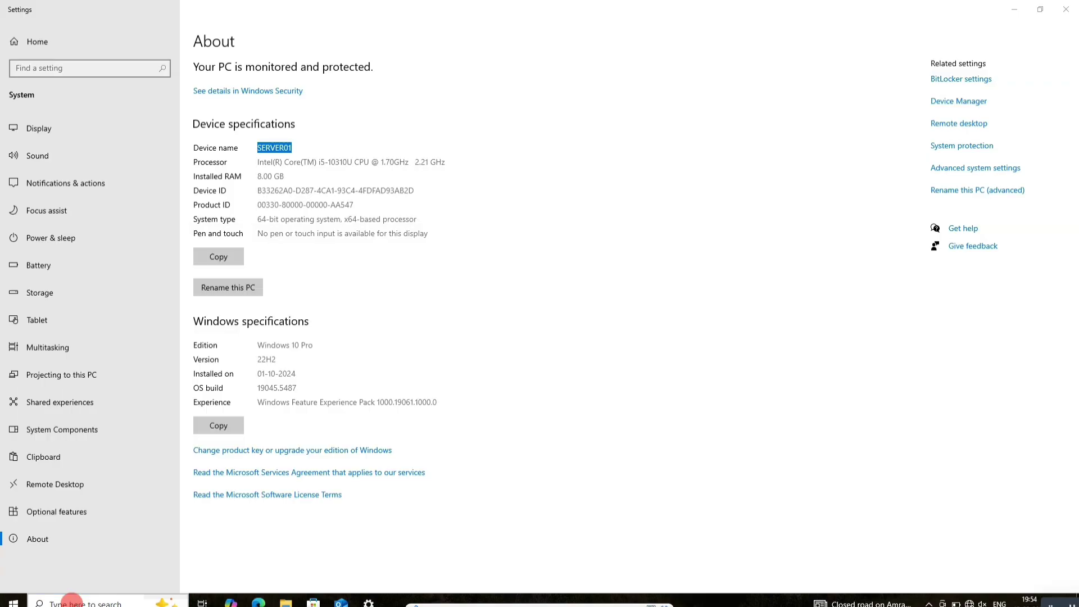
pyautogui.click(284, 365)
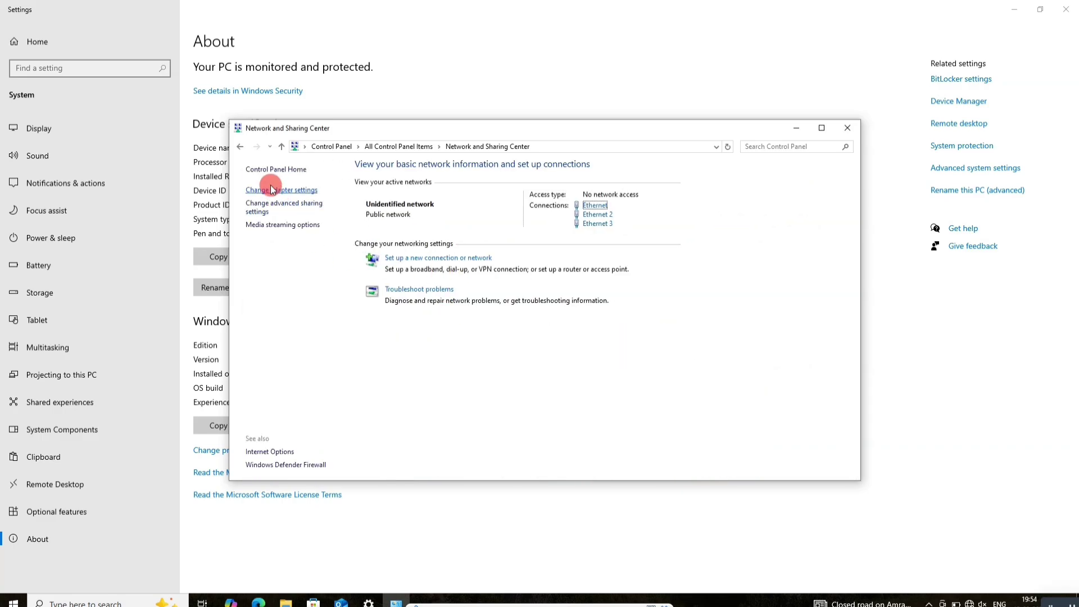
pyautogui.click(281, 205)
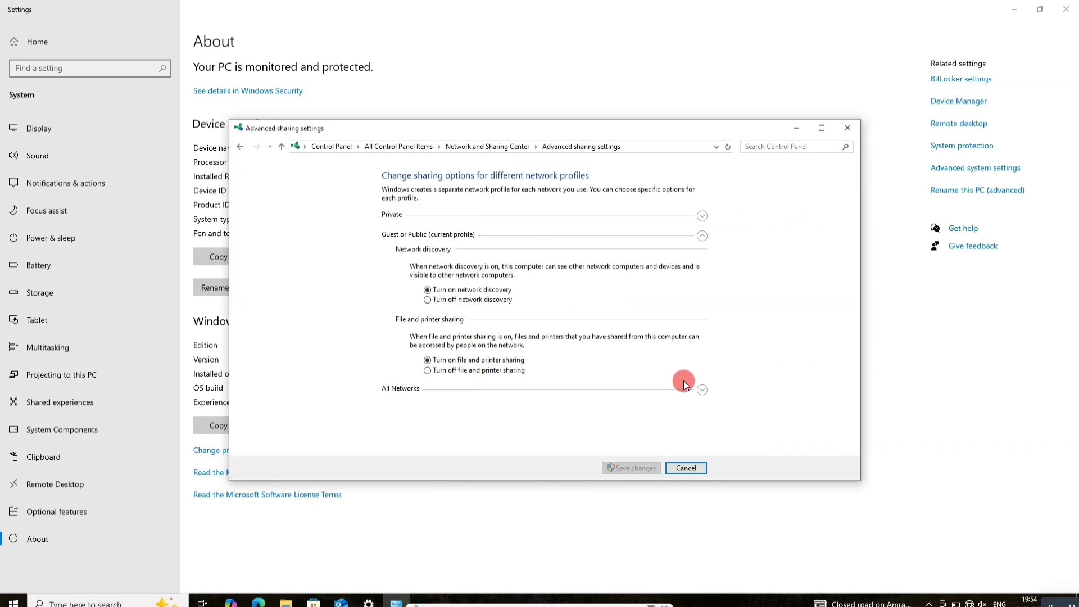
# Review network discovery, file sharing and password protection for the Private, Guest or Public and All Networks profiles, leaving without saving.
pyautogui.click(701, 389)
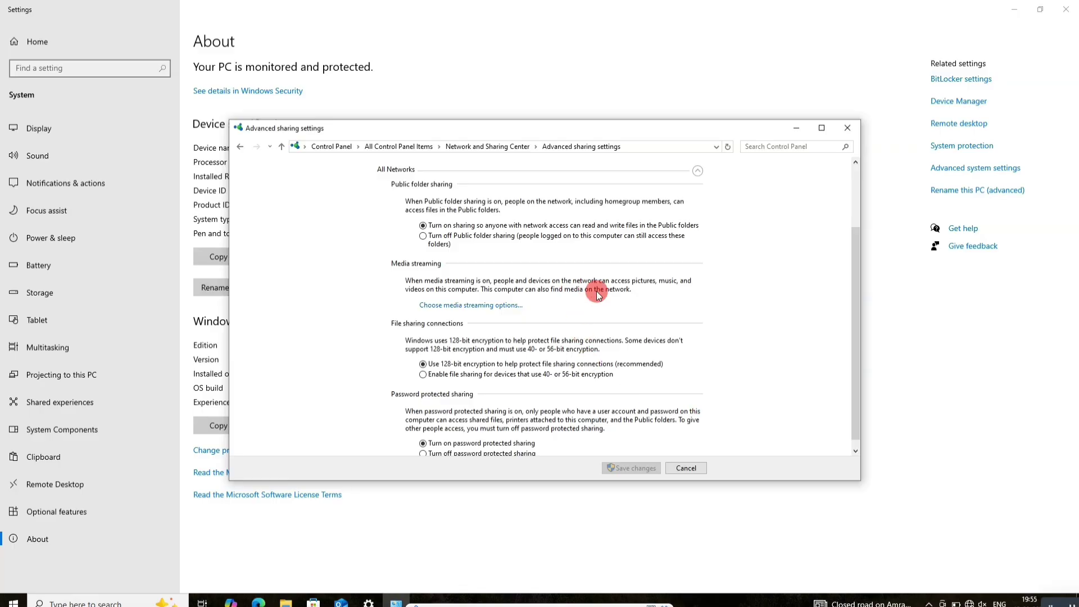
pyautogui.scroll(3, 594, 220)
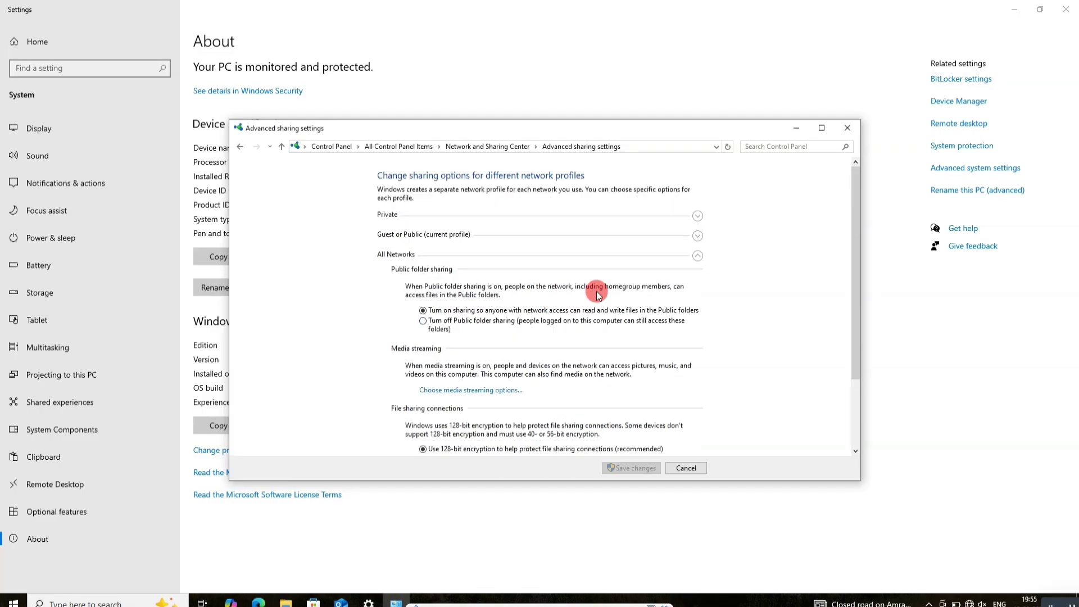
pyautogui.click(698, 234)
pyautogui.click(702, 215)
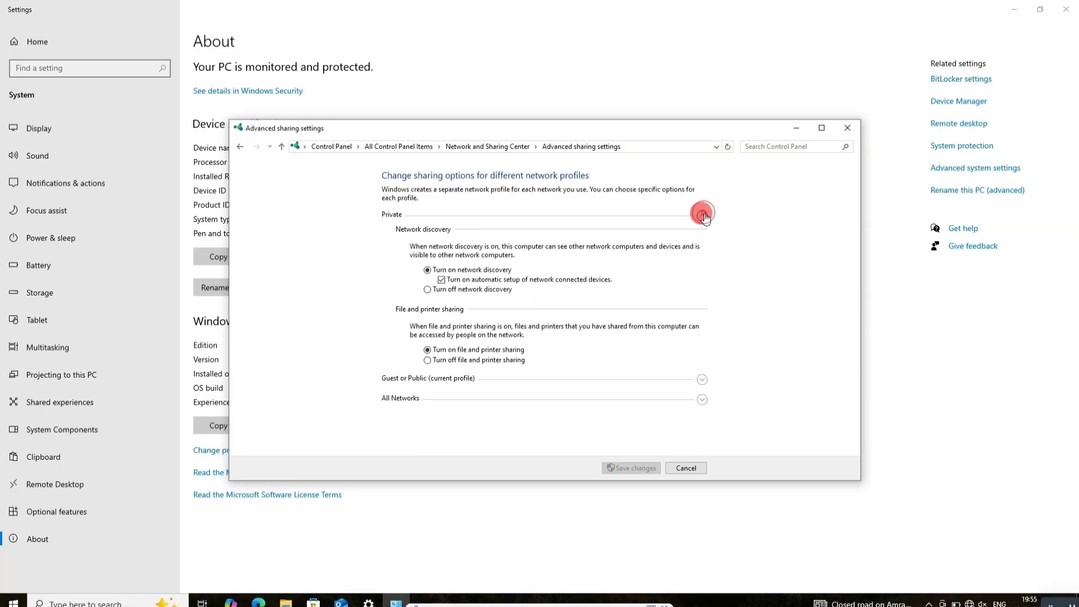
pyautogui.click(700, 380)
pyautogui.click(705, 395)
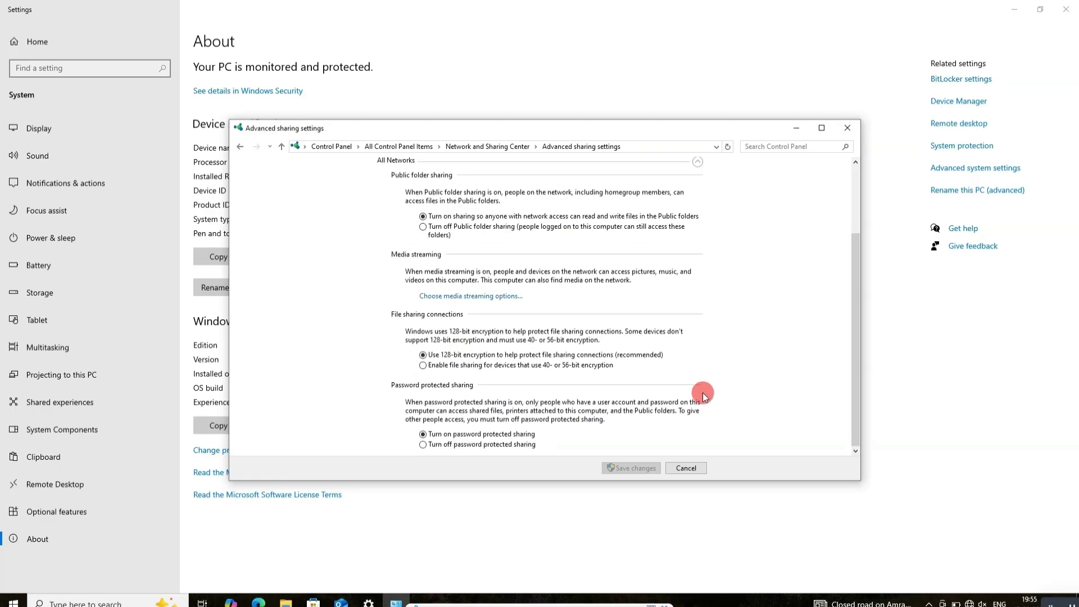
pyautogui.scroll(3, 651, 288)
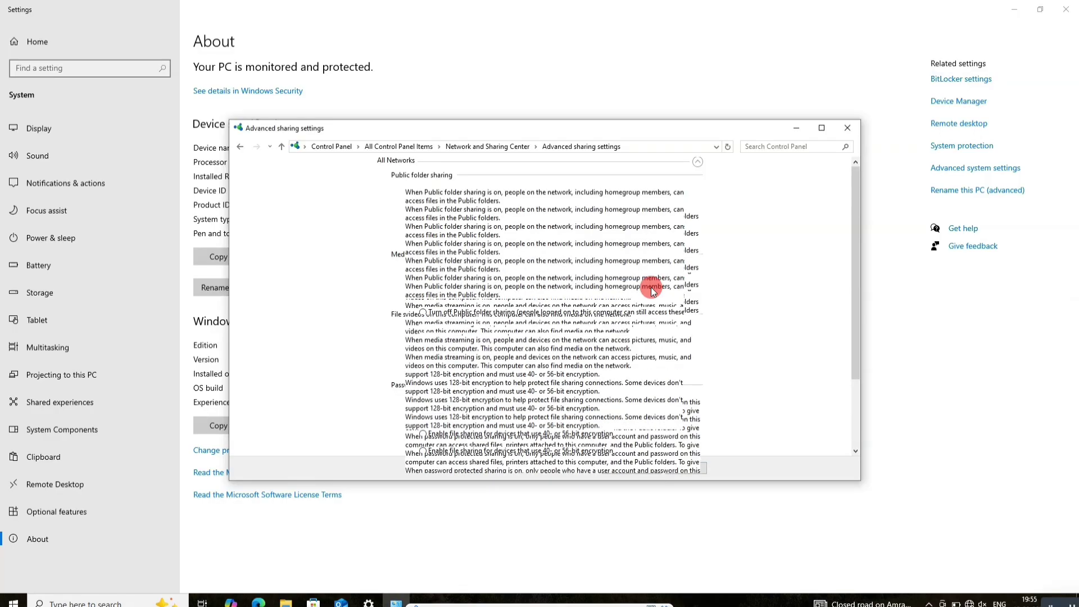
pyautogui.scroll(-3, 651, 287)
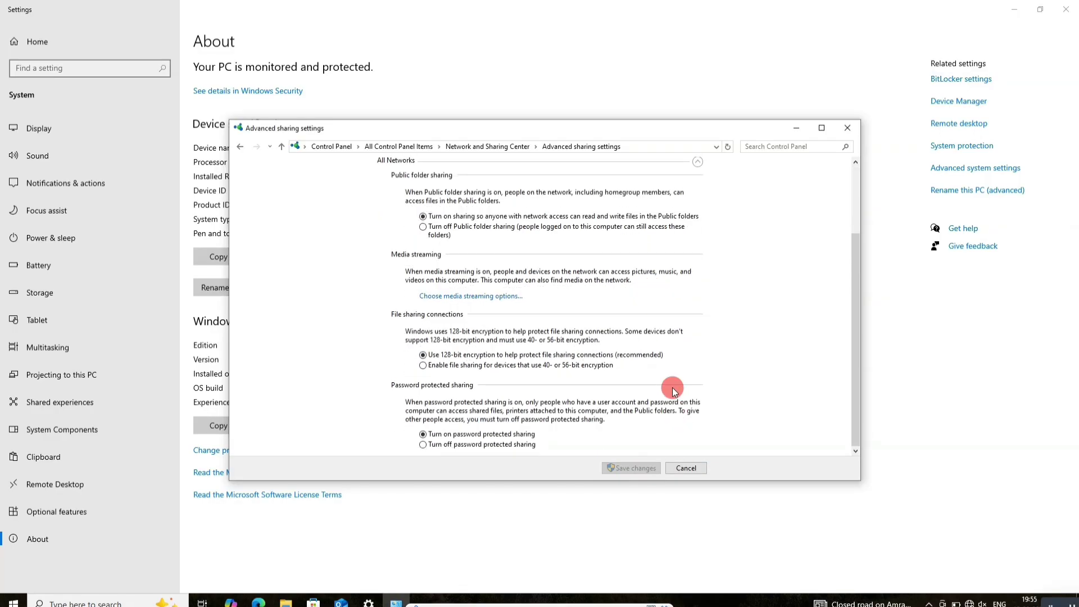
pyautogui.scroll(3, 673, 387)
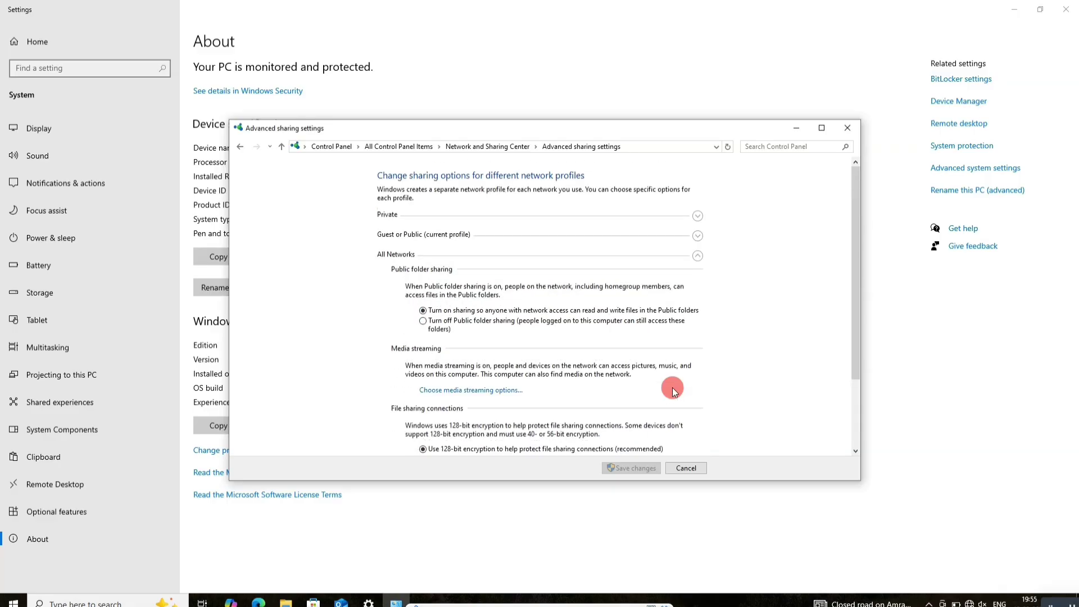
pyautogui.click(685, 468)
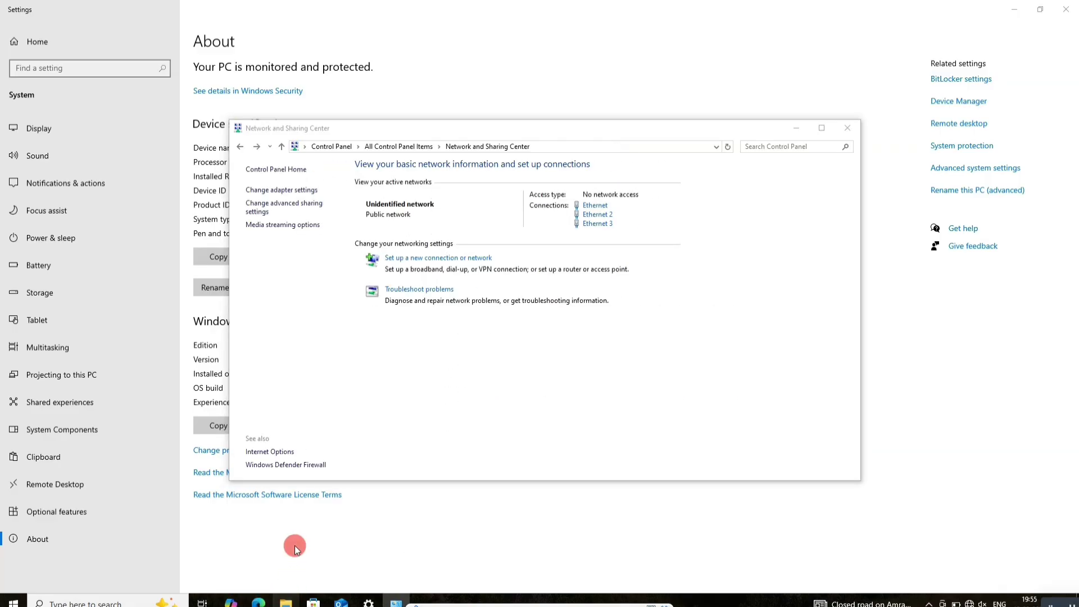
# Browse the Network location in File Explorer on SERVER01 to check which computers are discovered.
pyautogui.press('super+e')
pyautogui.scroll(-2, 538, 299)
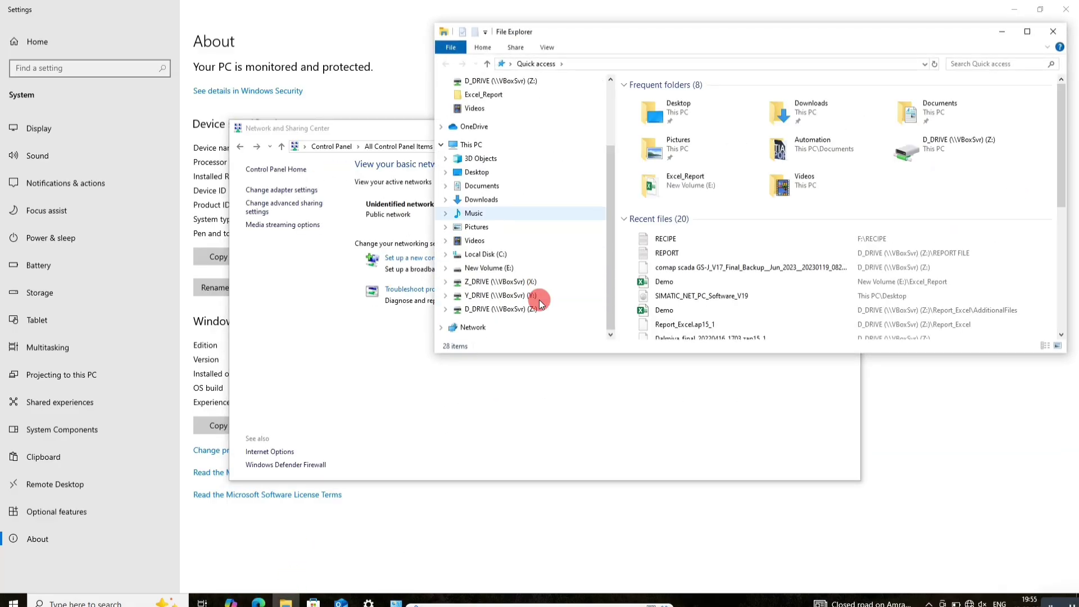
pyautogui.click(473, 327)
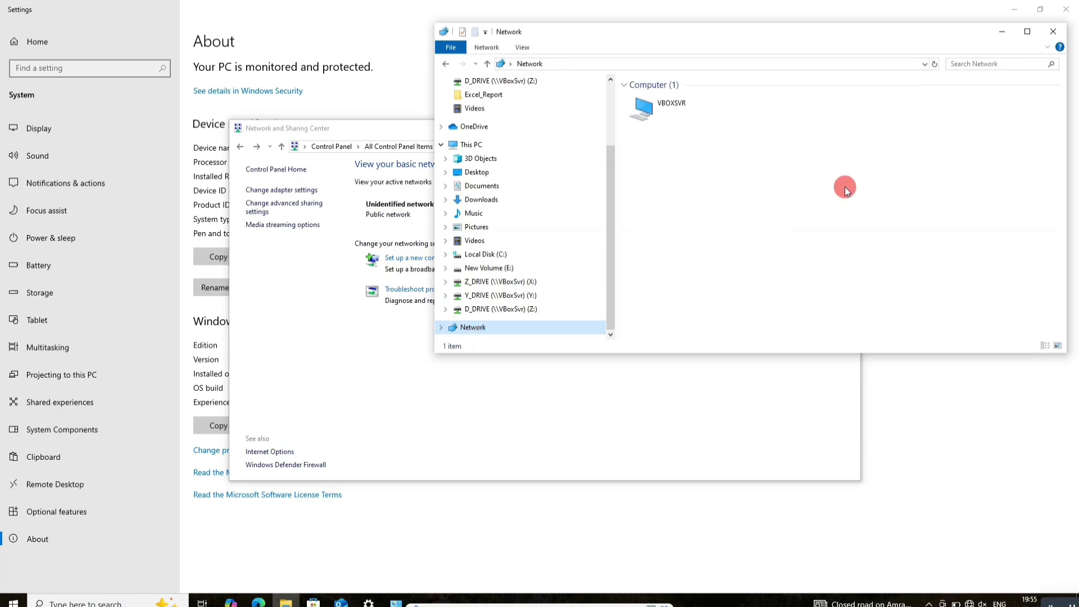
pyautogui.click(815, 121)
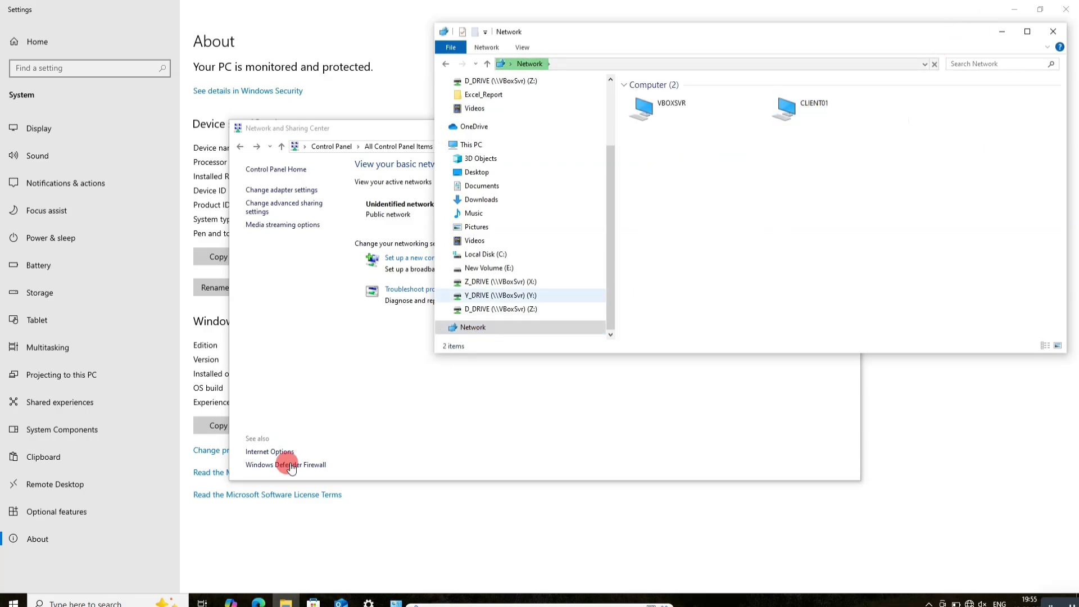
# Open the Windows Services console on SERVER01 and check the status of the DNS Client service.
pyautogui.click(93, 603)
pyautogui.write('ser')
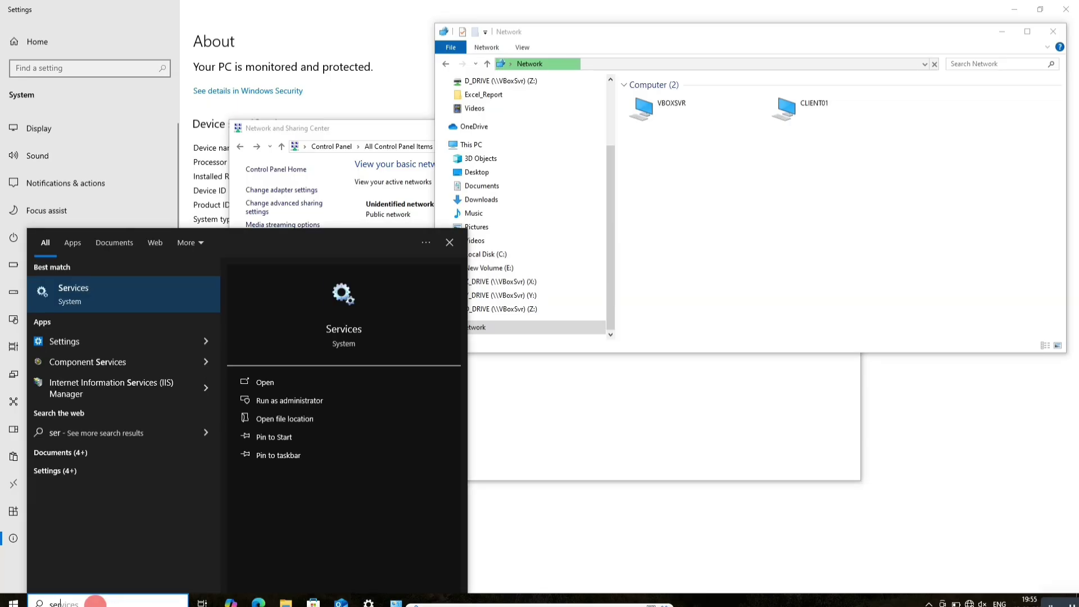
pyautogui.press('Escape')
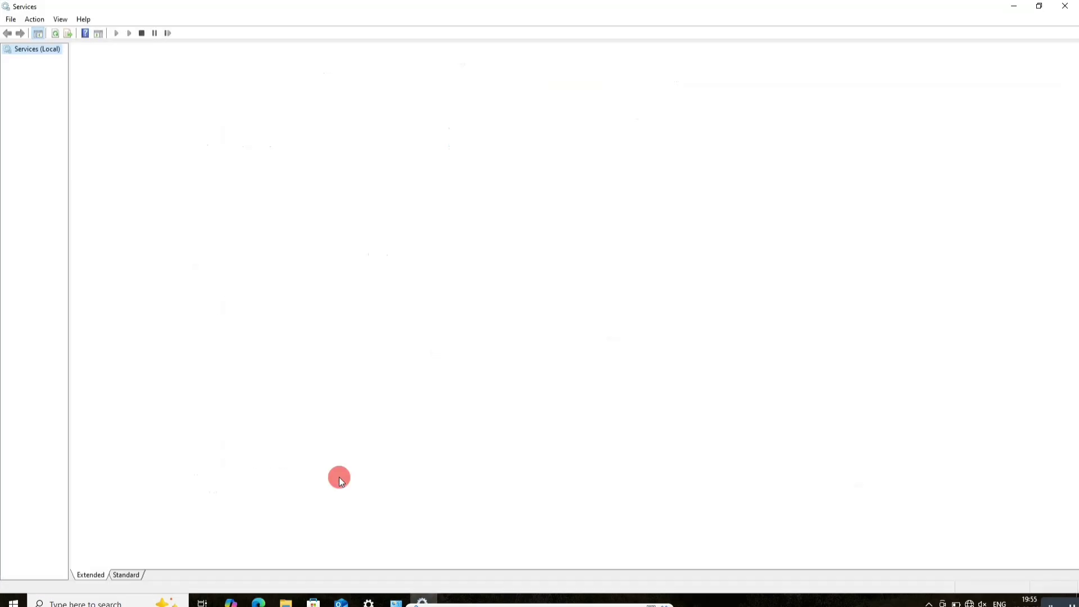
pyautogui.click(277, 316)
pyautogui.write('dns')
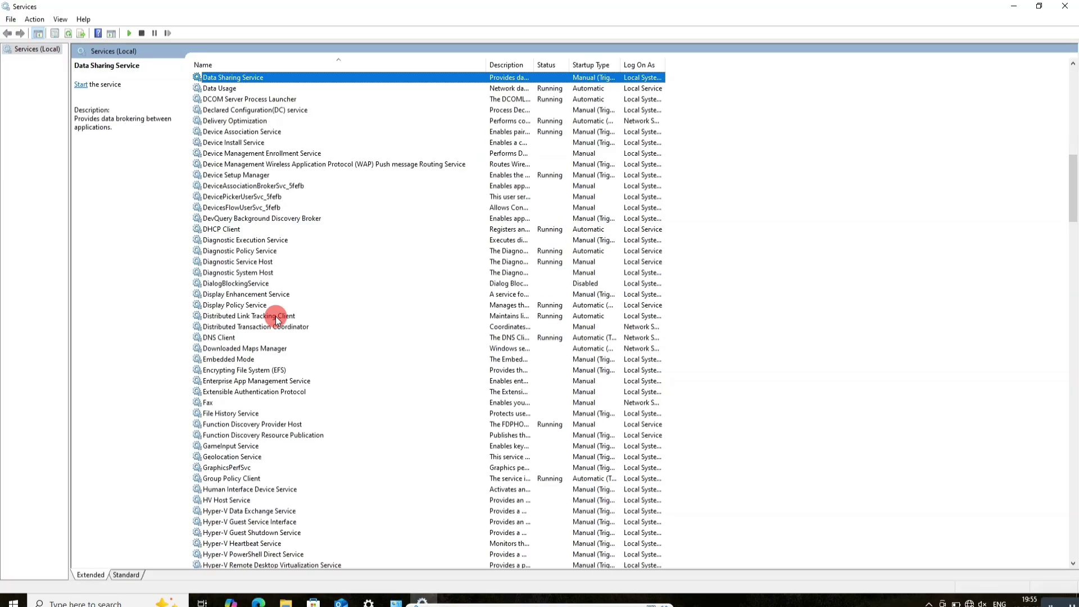
# Start the Function Discovery Resource Publication service through its properties and confirm the dialog.
pyautogui.write('fu')
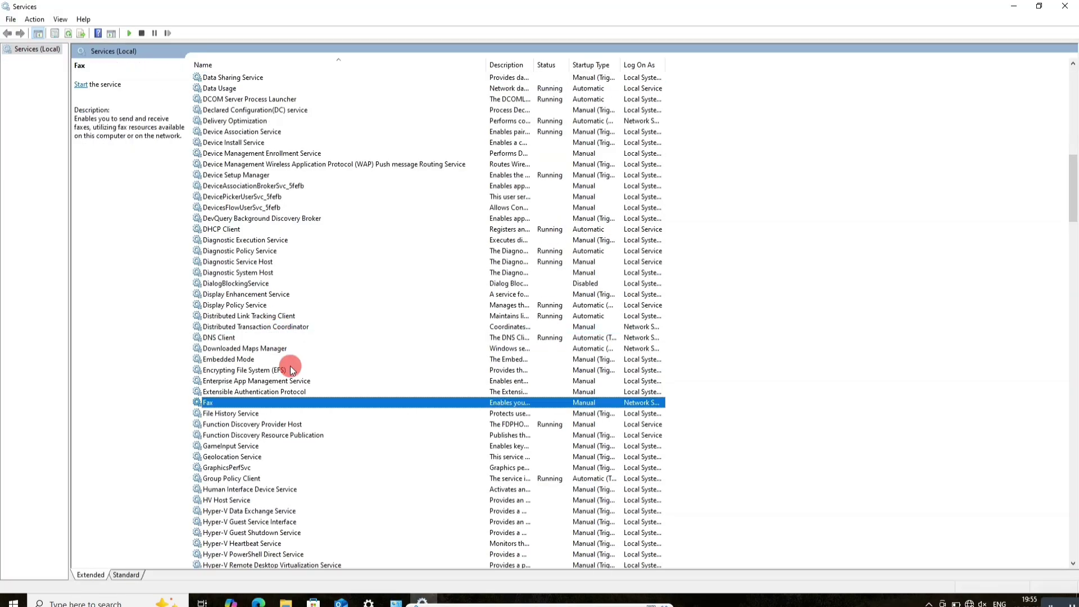
pyautogui.doubleClick(284, 436)
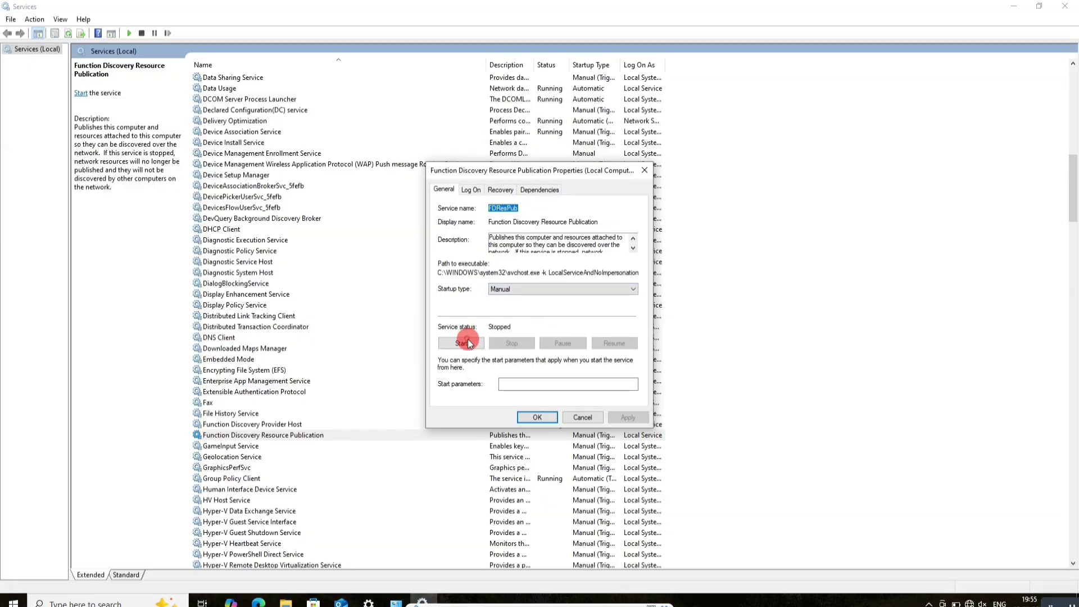
pyautogui.click(462, 343)
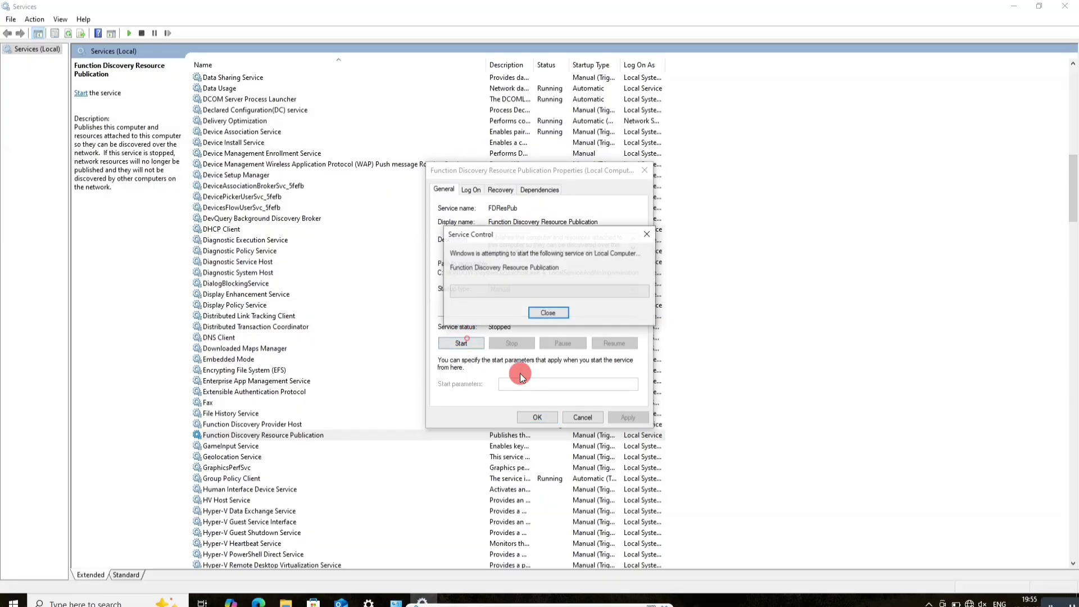
pyautogui.click(538, 417)
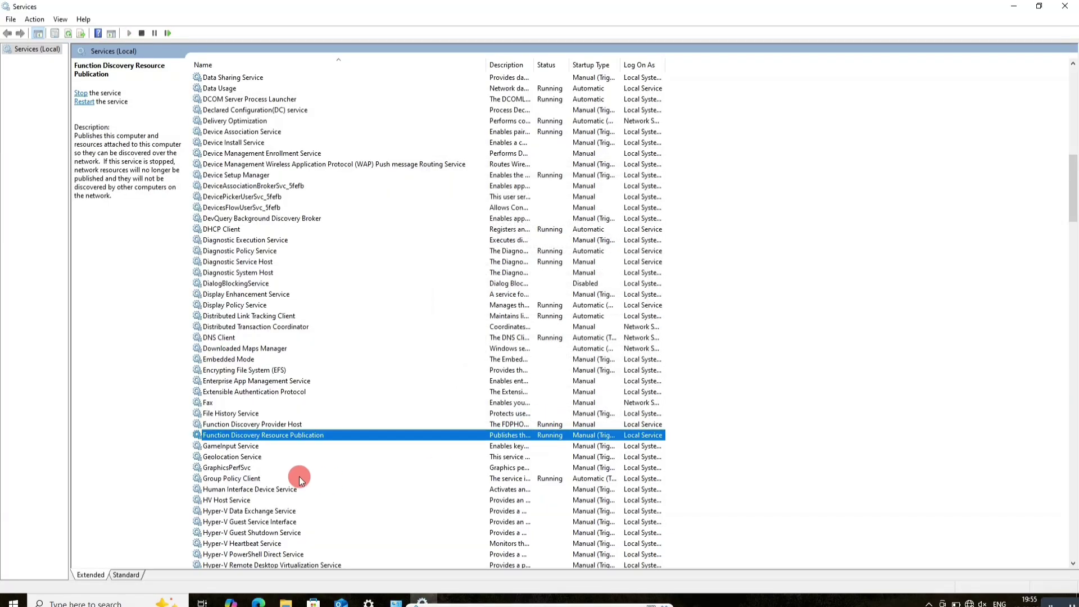
# Check the SSDP Discovery service, and start the UPnP Device Host service through its properties.
pyautogui.write('ss')
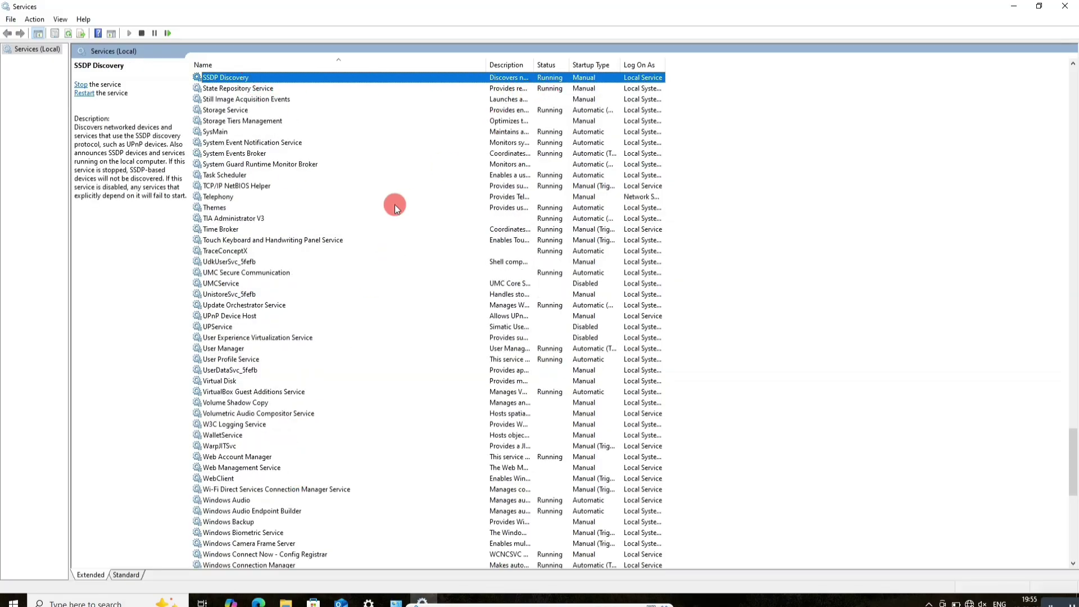
pyautogui.write('up')
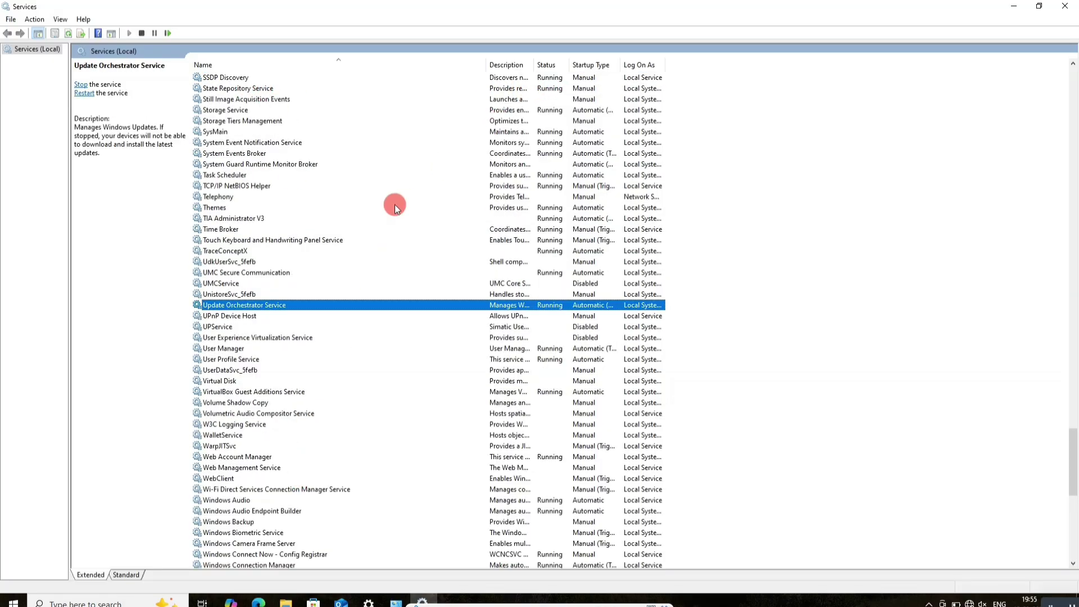
pyautogui.doubleClick(303, 319)
pyautogui.press('Escape')
pyautogui.doubleClick(415, 314)
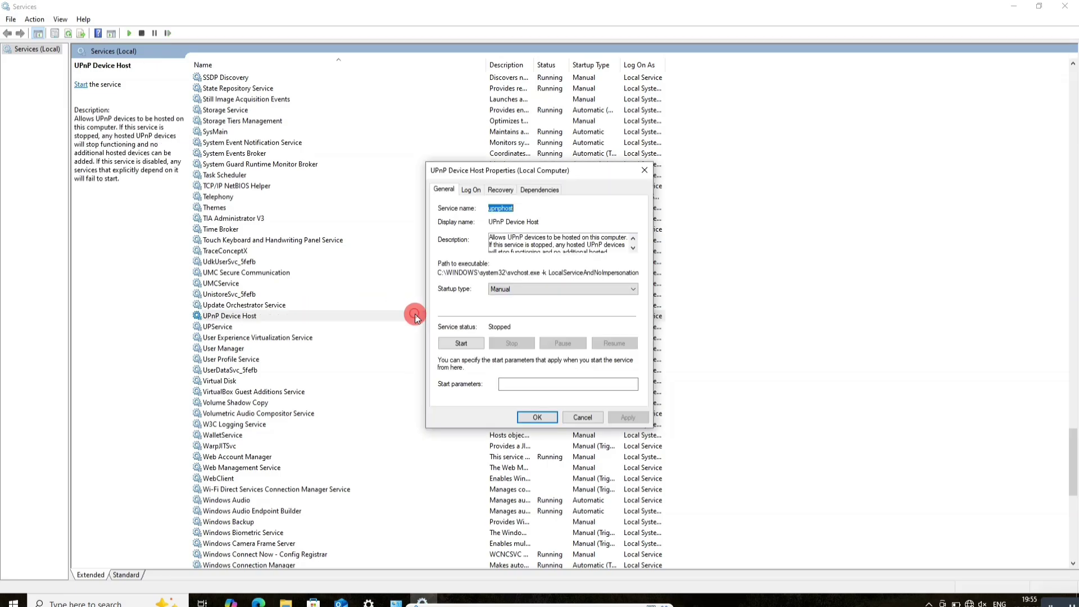
pyautogui.click(475, 343)
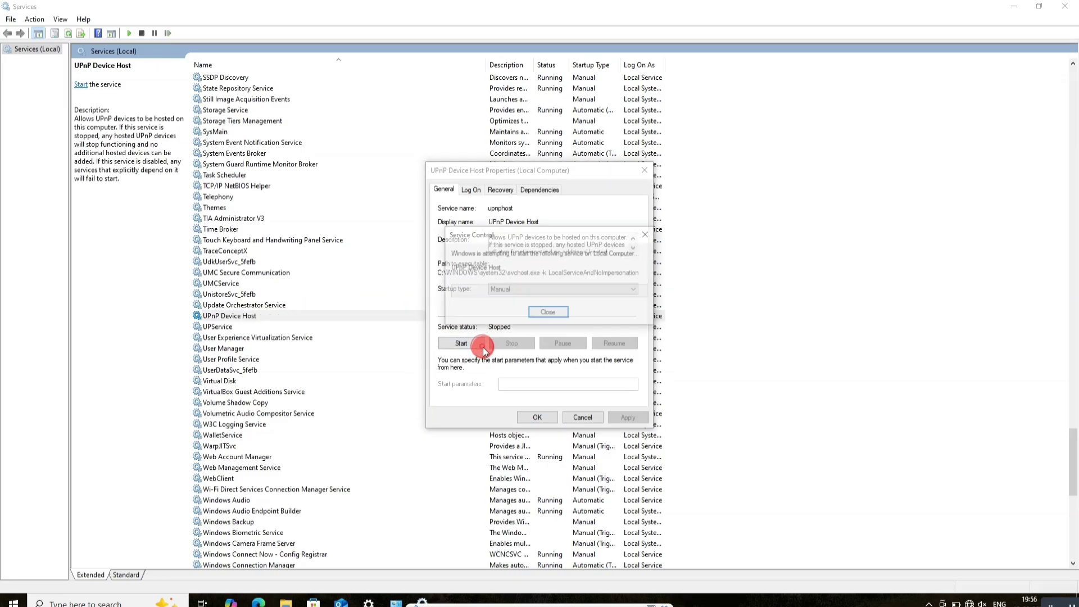
pyautogui.click(535, 415)
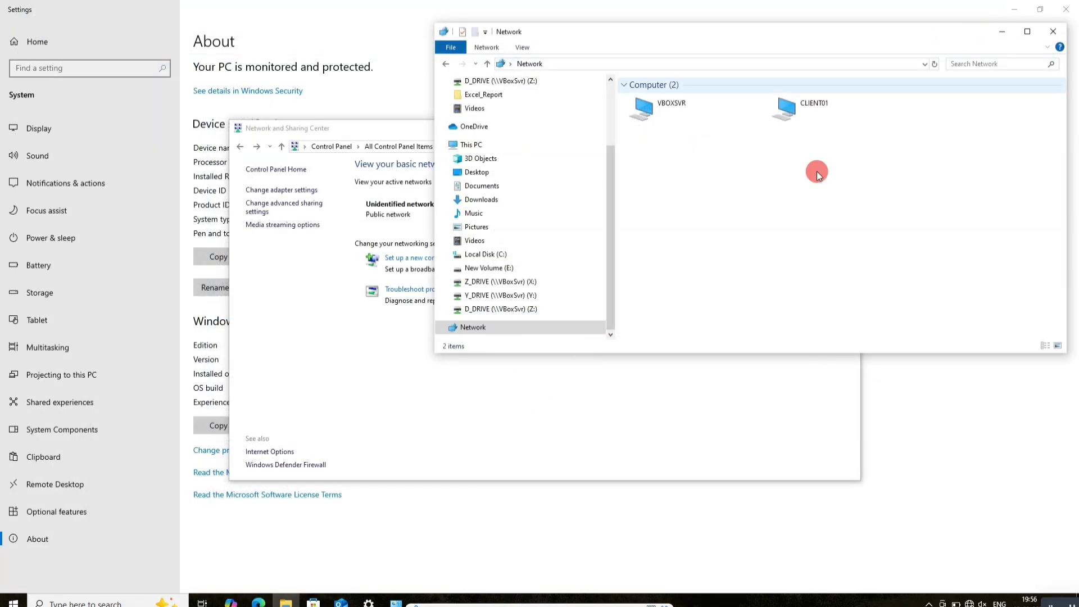
# Refresh the Network location on SERVER01 and permanently delete all contents of SERVER01's runtime share.
pyautogui.rightClick(793, 192)
pyautogui.click(815, 241)
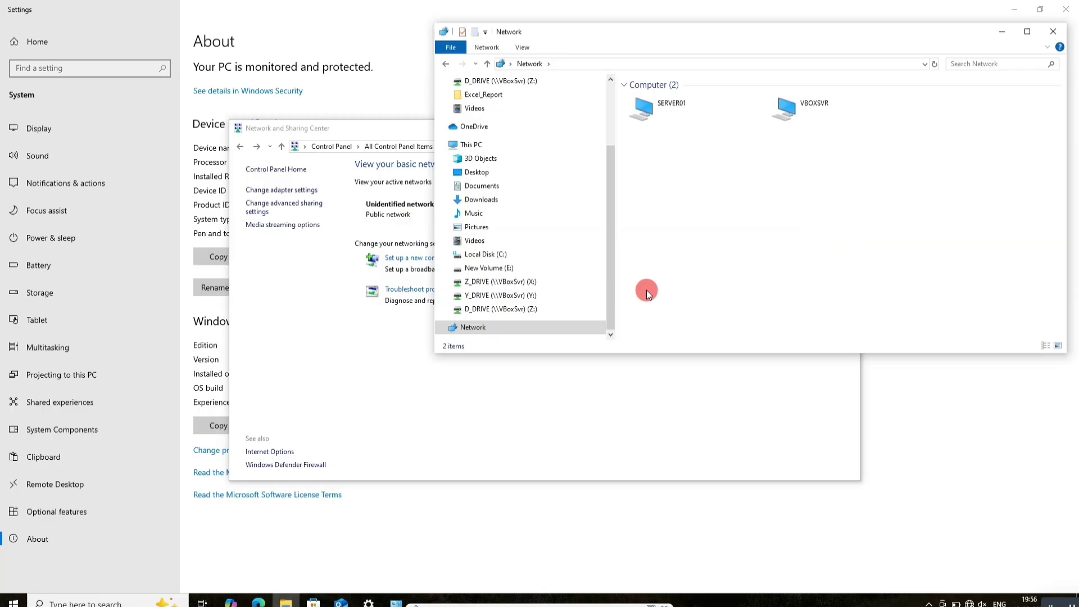
pyautogui.click(667, 109)
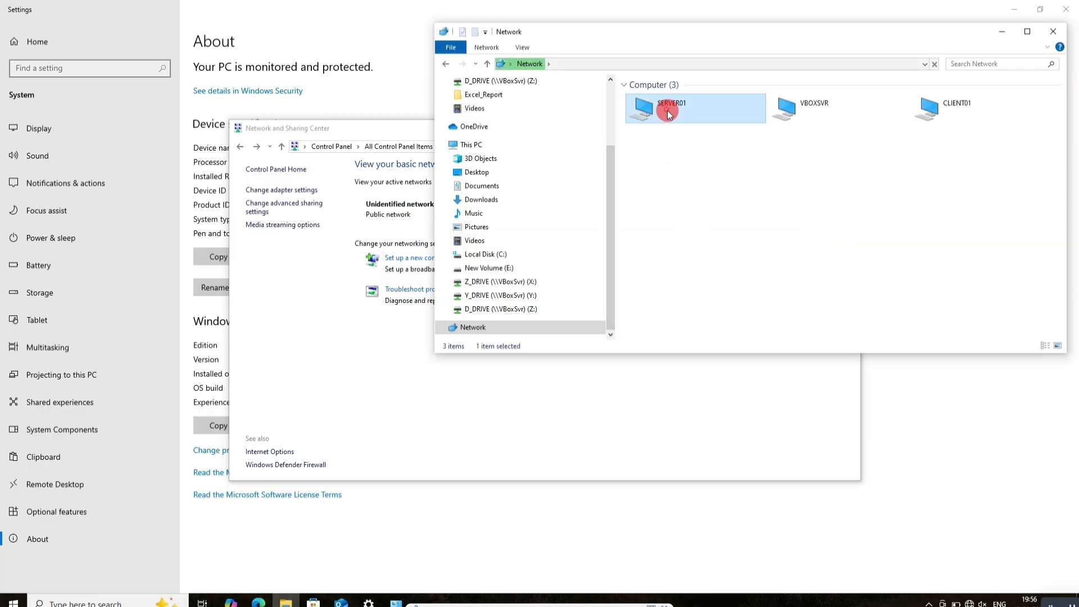
pyautogui.doubleClick(668, 111)
pyautogui.doubleClick(685, 100)
pyautogui.moveTo(679, 161); pyautogui.dragTo(665, 86)
pyautogui.hotkey('shift', 'Delete')
pyautogui.press('Return')
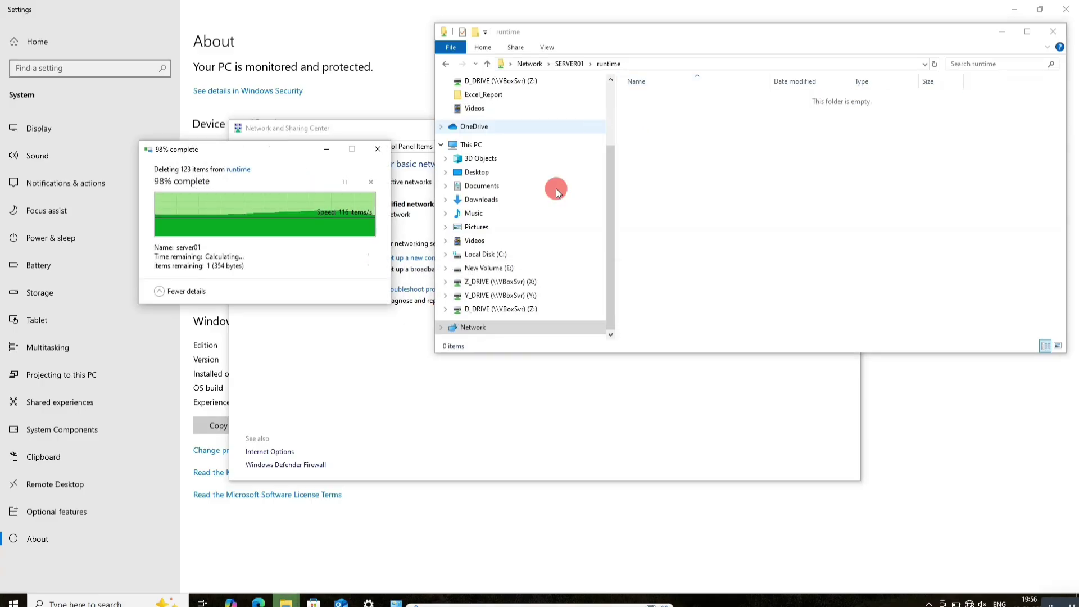
# Open the sharing properties of the RUNTIME folder on New Volume (E:) and review who it is shared with, leaving the list unchanged.
pyautogui.click(506, 326)
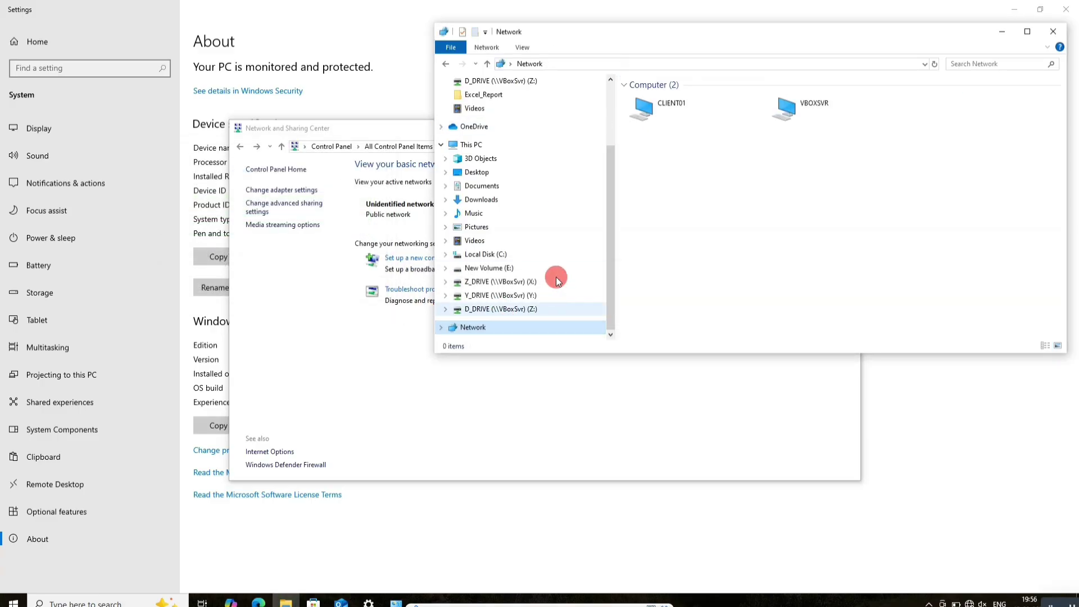
pyautogui.click(502, 270)
pyautogui.click(653, 135)
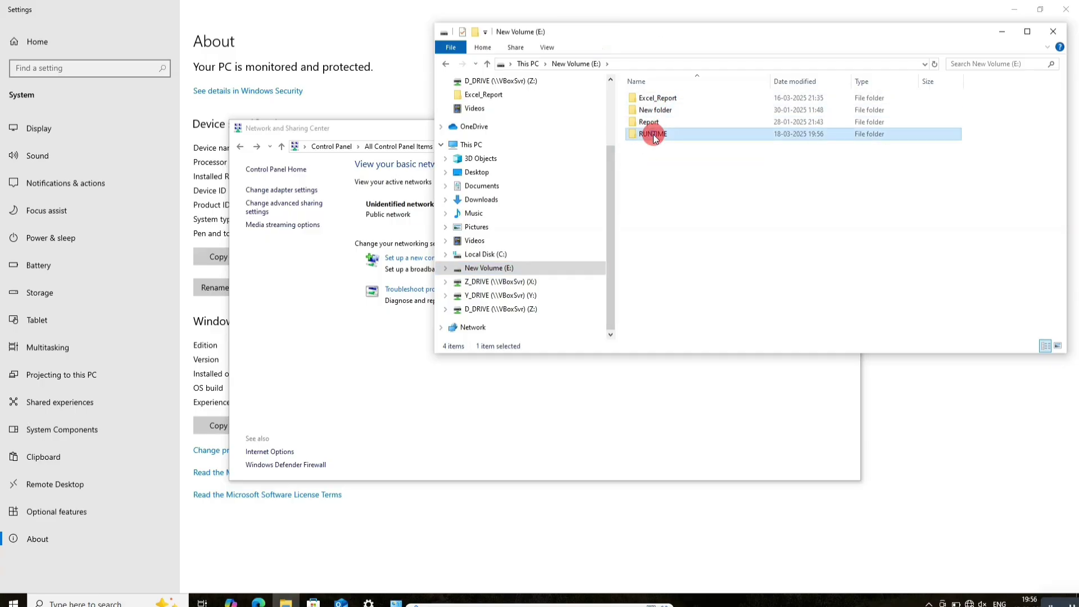
pyautogui.rightClick(654, 137)
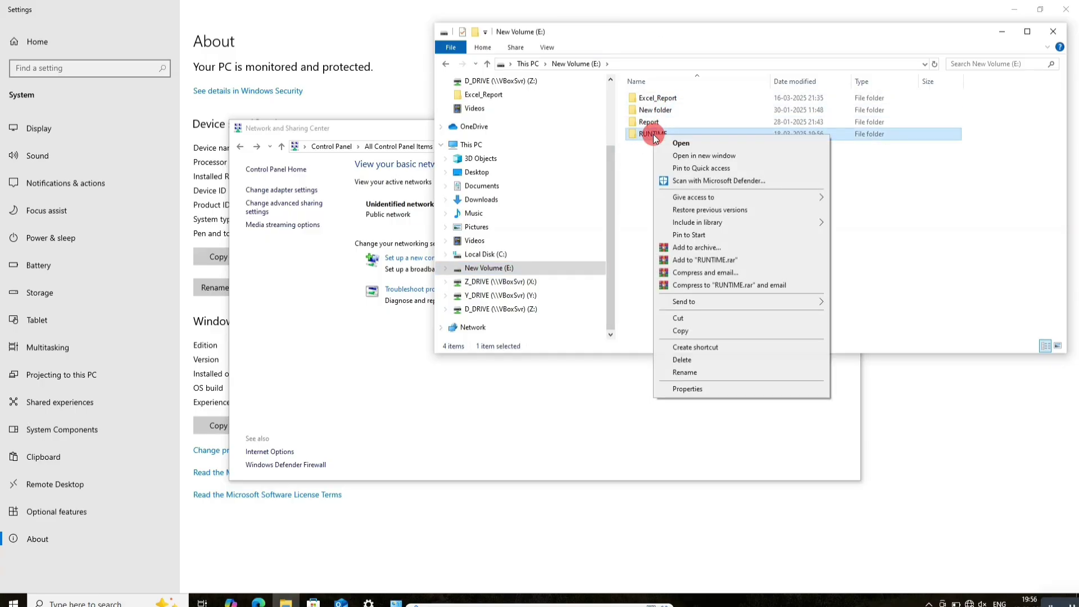
pyautogui.click(703, 388)
pyautogui.click(704, 163)
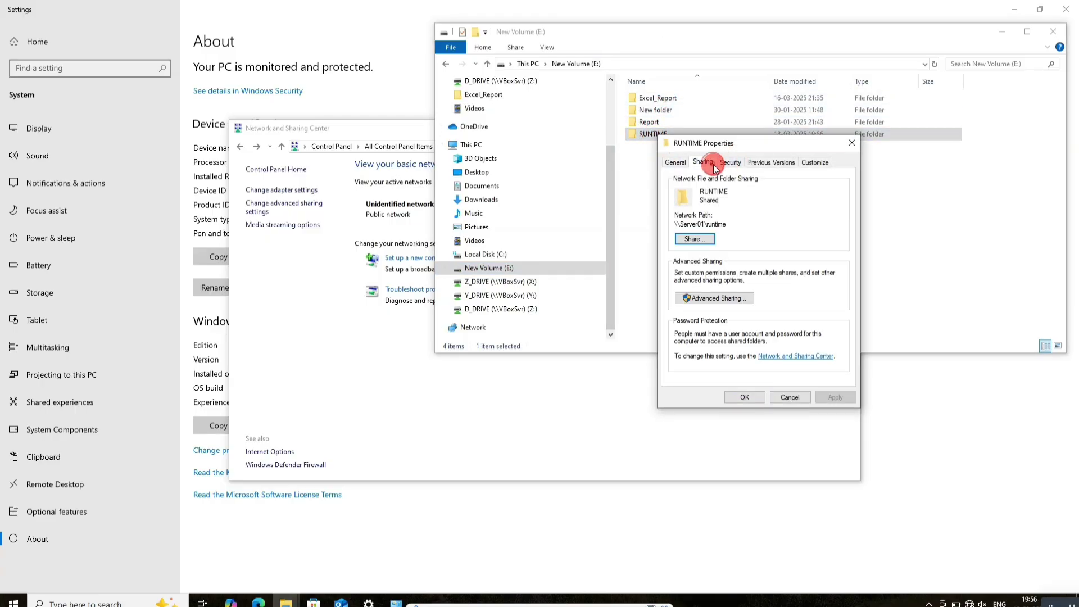
pyautogui.click(690, 241)
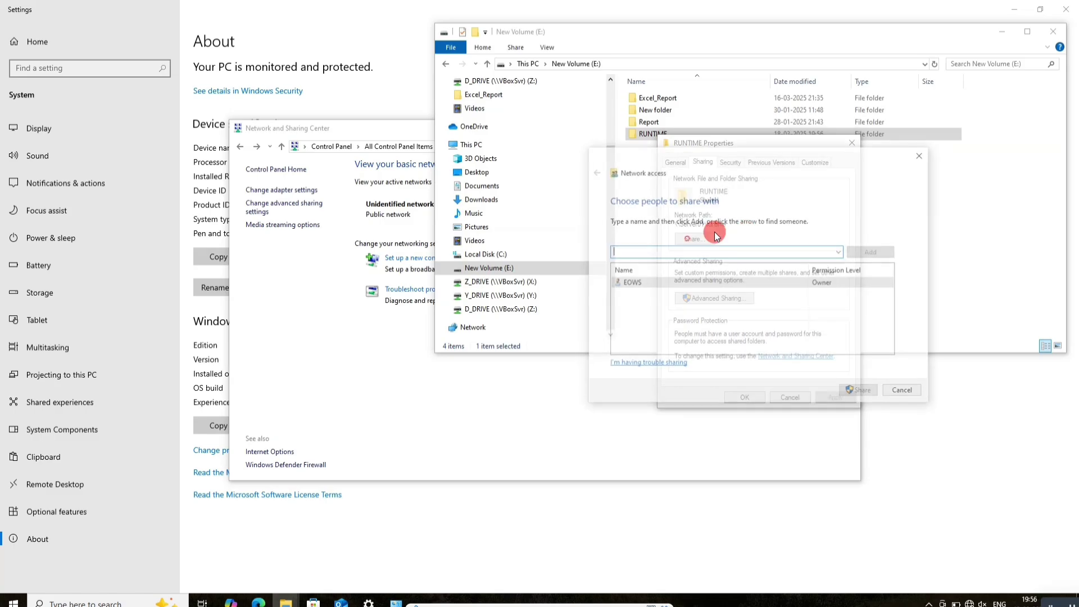
pyautogui.click(900, 389)
# Add the SIMATIC HMI group of SERVER01 to the RUNTIME folder's share permissions through Advanced Sharing.
pyautogui.click(713, 299)
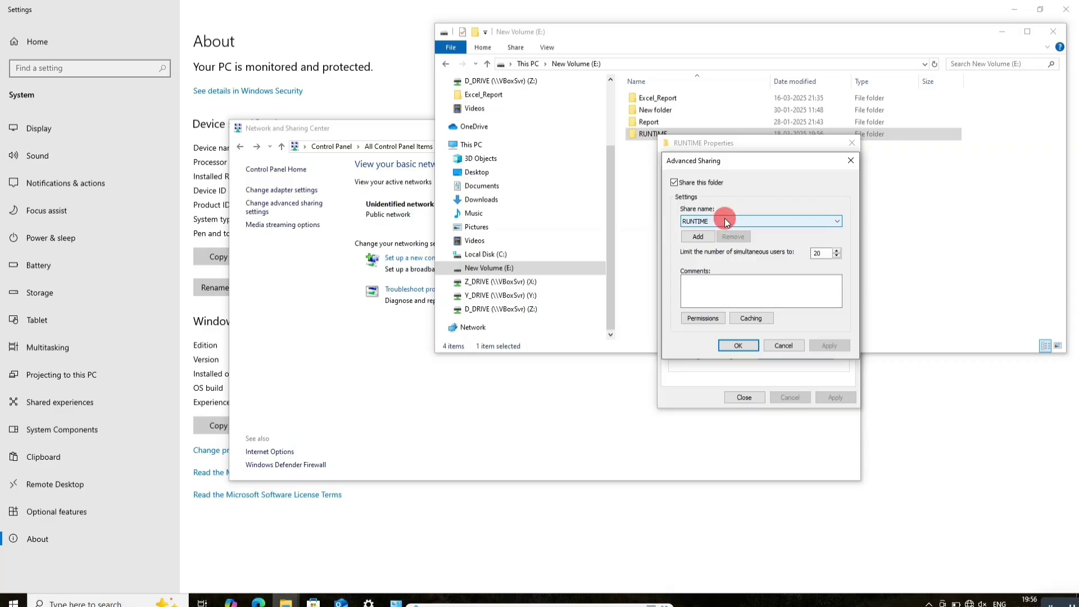
pyautogui.click(705, 318)
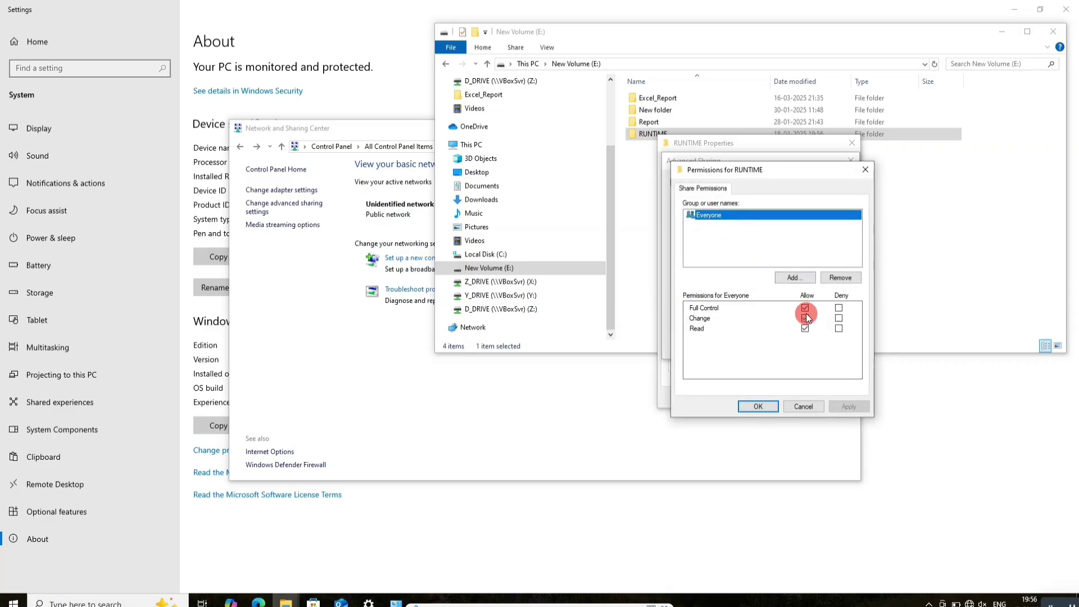
pyautogui.click(798, 281)
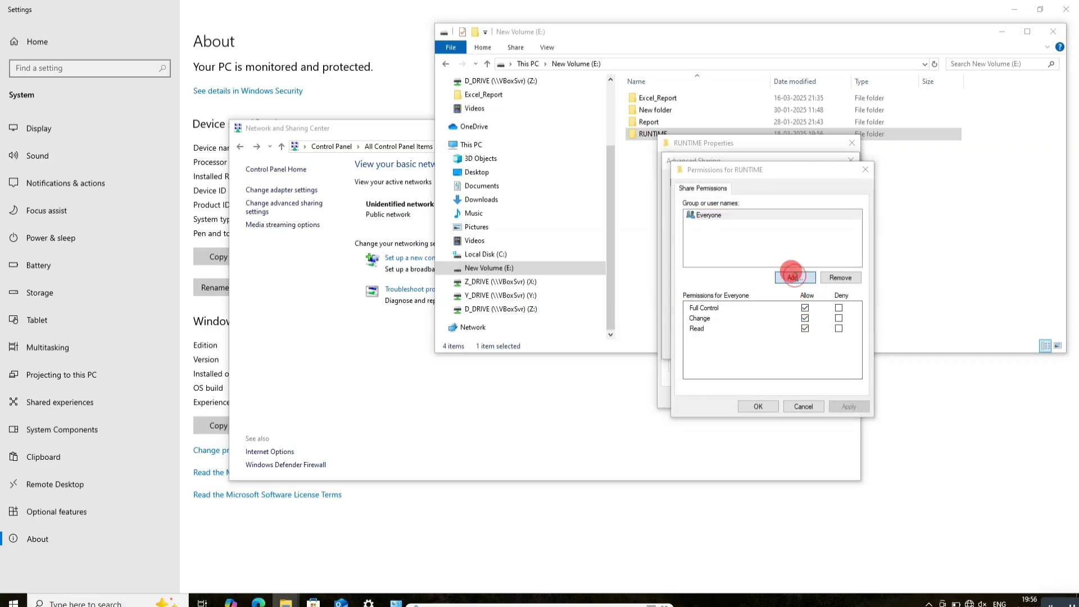
pyautogui.click(710, 311)
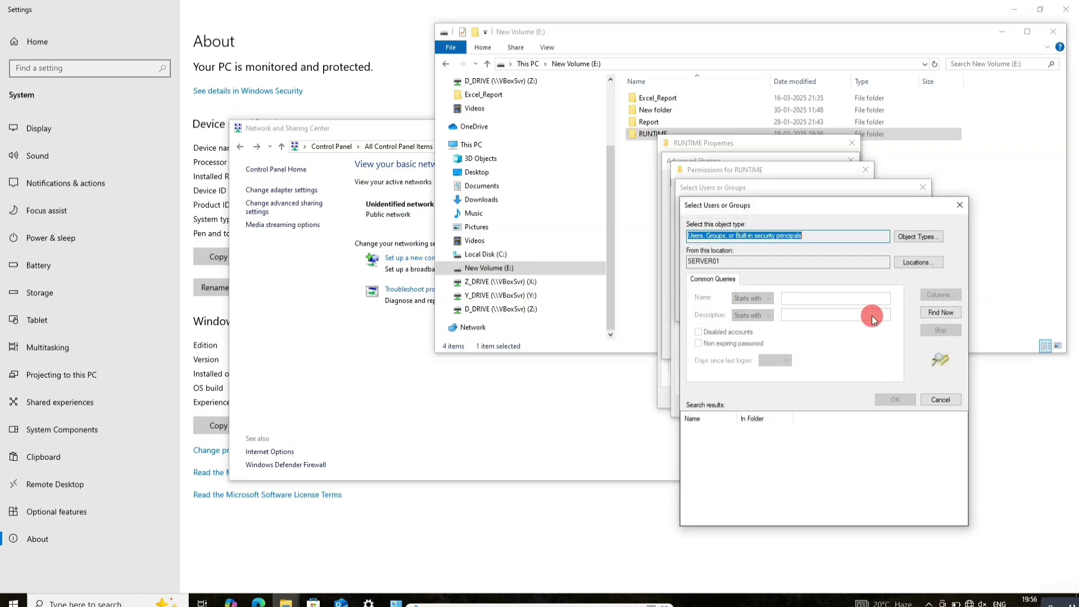
pyautogui.click(941, 312)
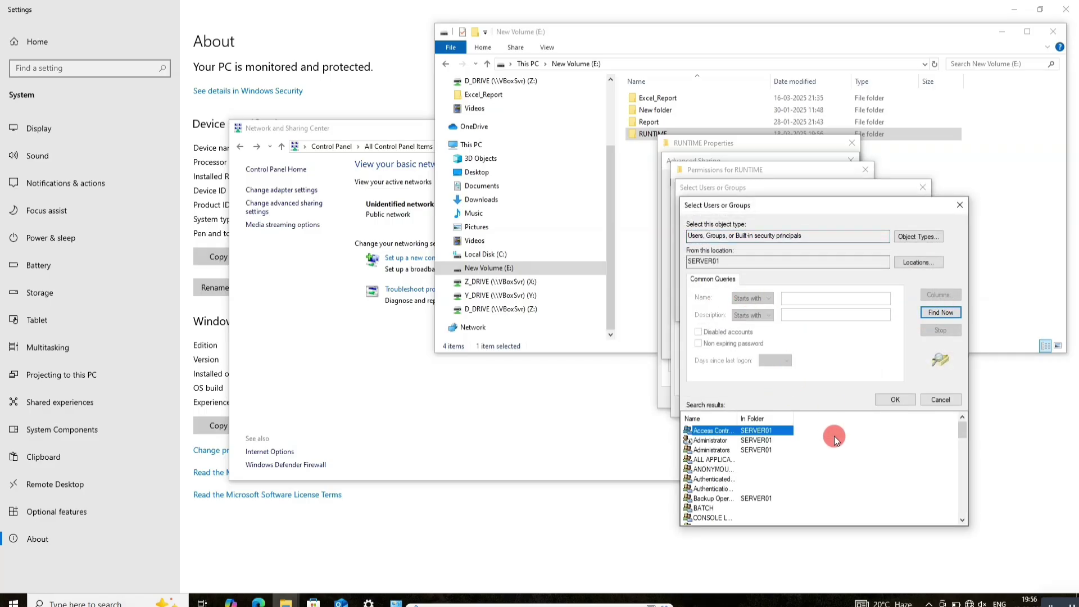
pyautogui.write('sim')
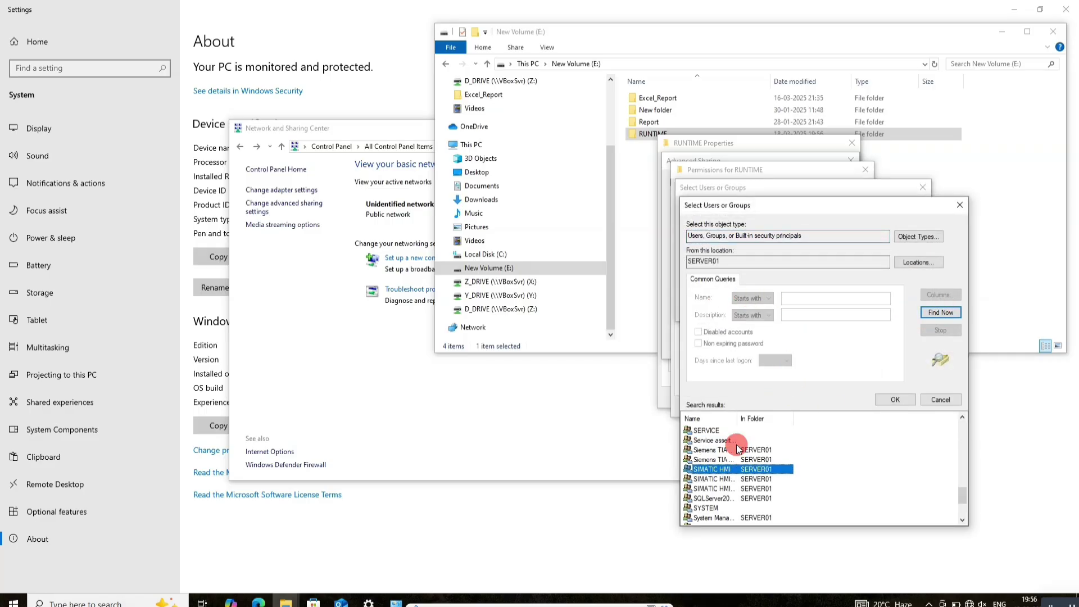
pyautogui.doubleClick(767, 470)
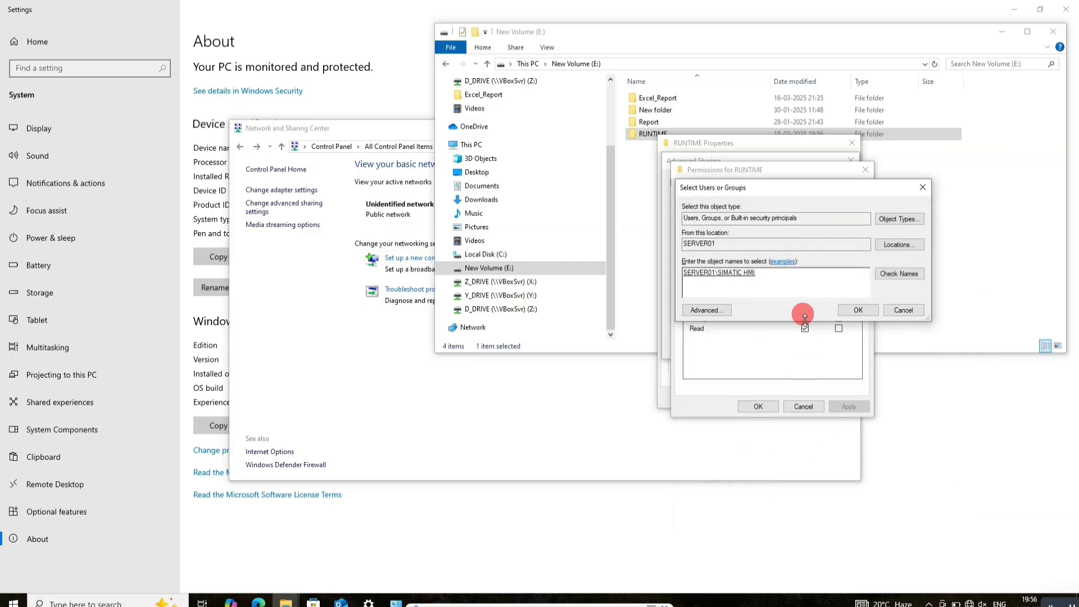
pyautogui.click(850, 311)
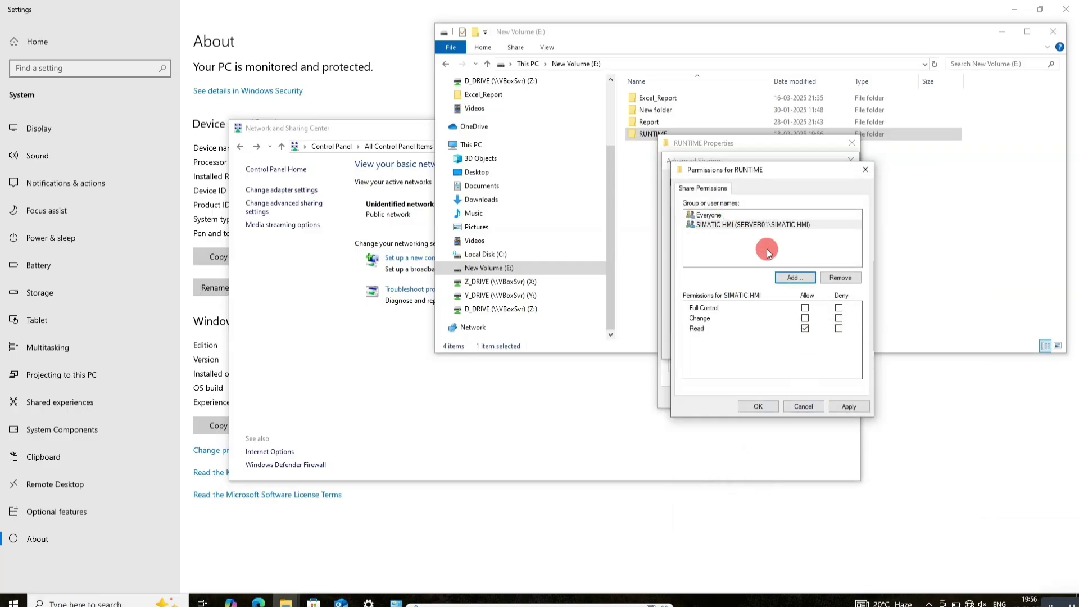
# Allow Full Control for the SIMATIC HMI group on the RUNTIME share, apply the sharing settings and close the folder properties.
pyautogui.click(805, 309)
pyautogui.click(849, 406)
pyautogui.click(760, 405)
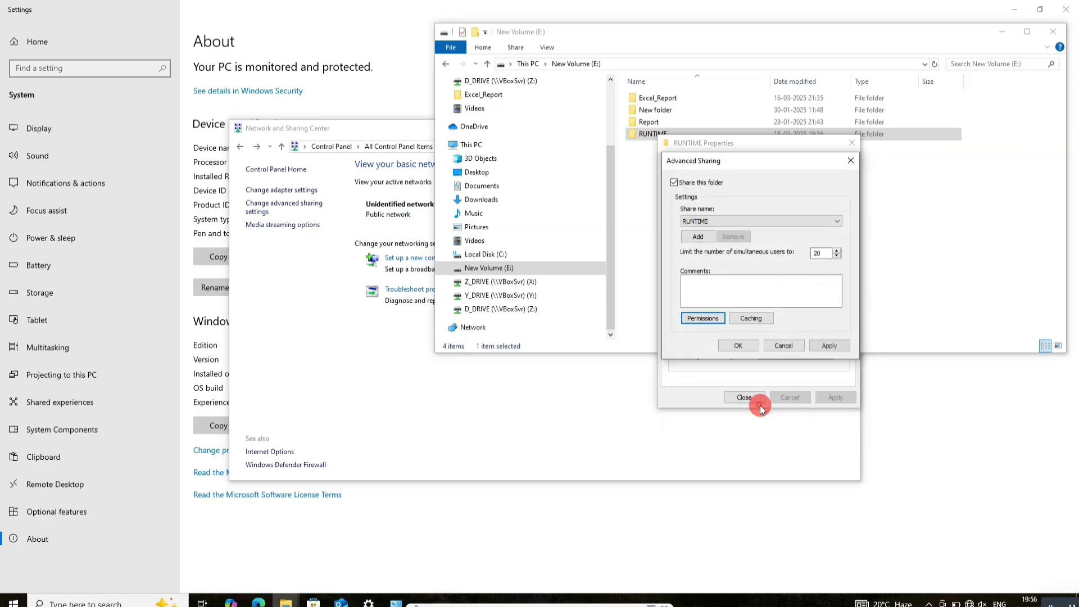
pyautogui.click(829, 345)
pyautogui.click(746, 347)
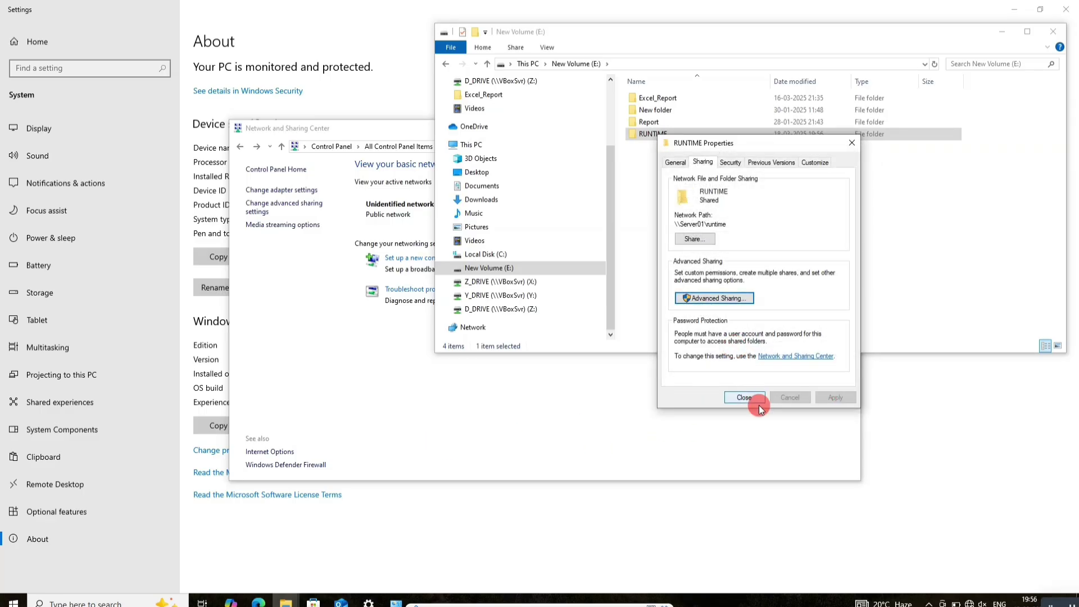
pyautogui.click(745, 398)
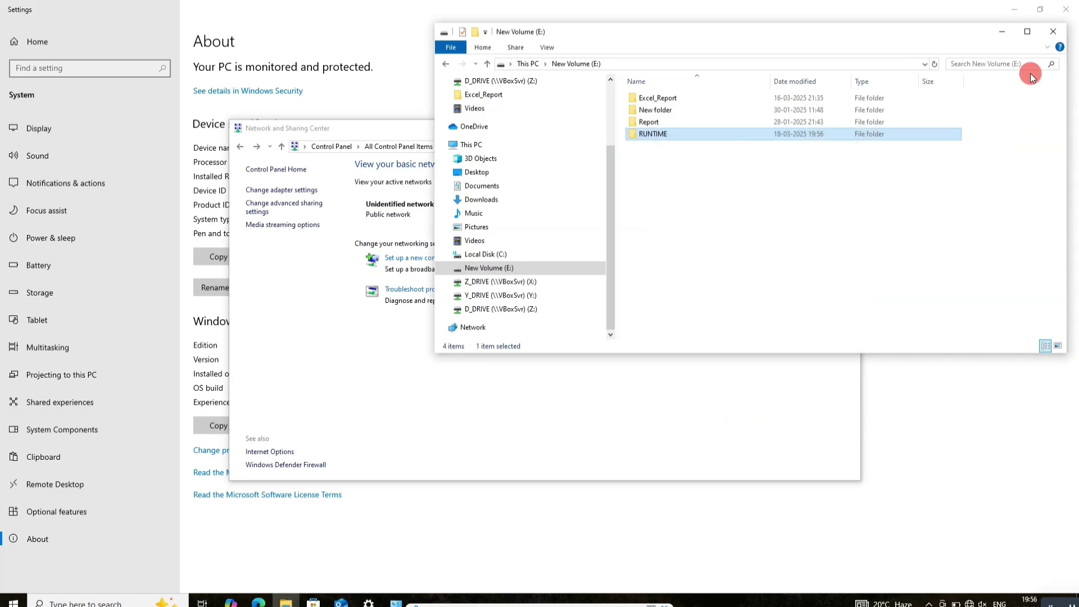
# Close the File Explorer, Settings and Network and Sharing Center windows on SERVER01.
pyautogui.click(1055, 32)
pyautogui.click(1066, 9)
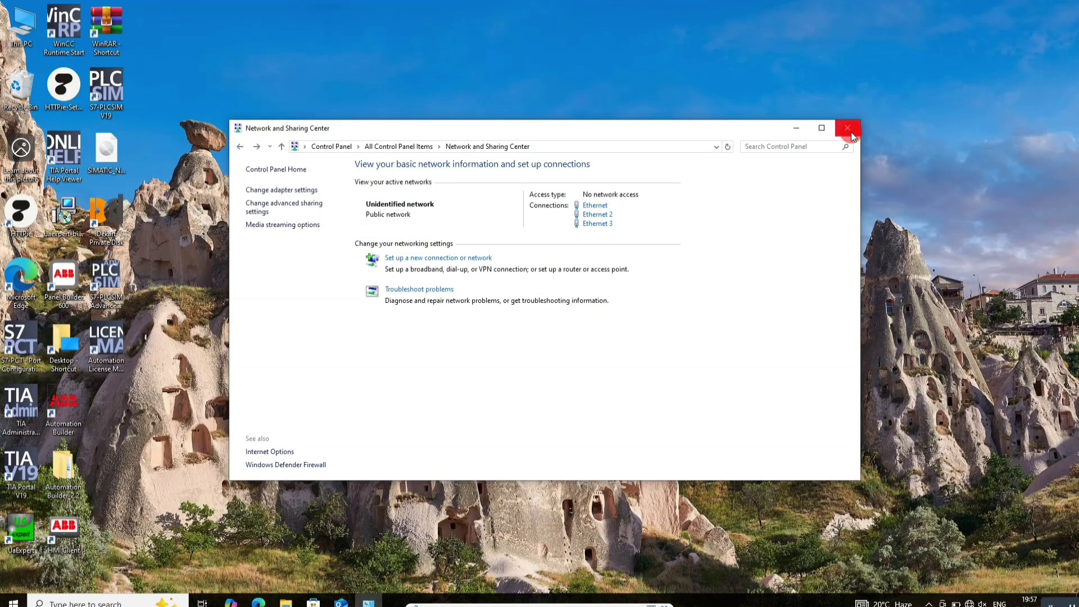
pyautogui.click(850, 134)
# Open Computer Management on SERVER01 and check the login account under the local users.
pyautogui.rightClick(22, 38)
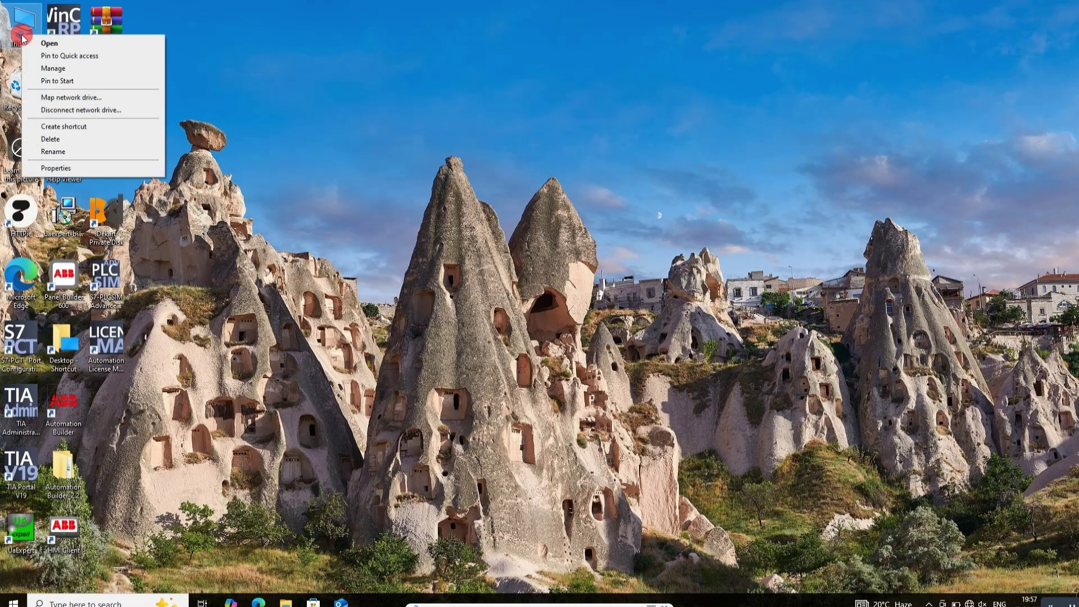
pyautogui.click(92, 68)
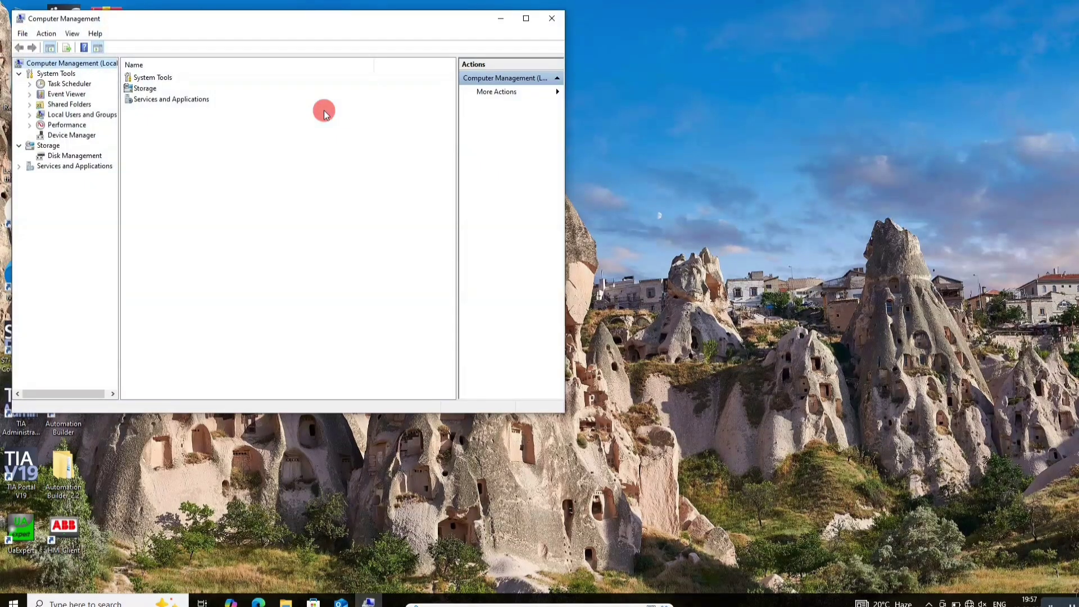
pyautogui.click(32, 114)
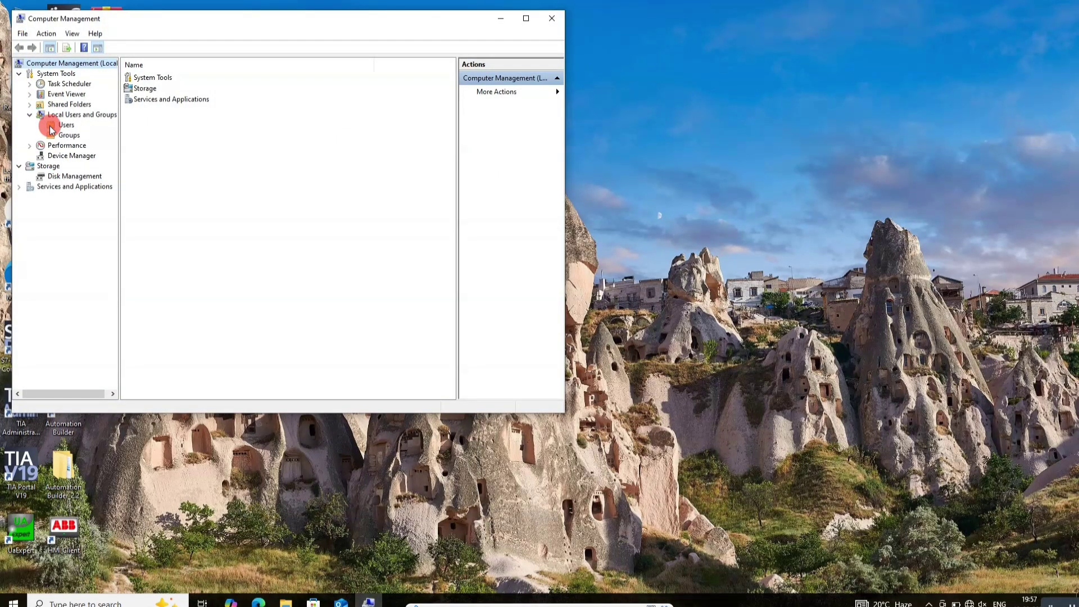
pyautogui.click(51, 128)
pyautogui.click(139, 100)
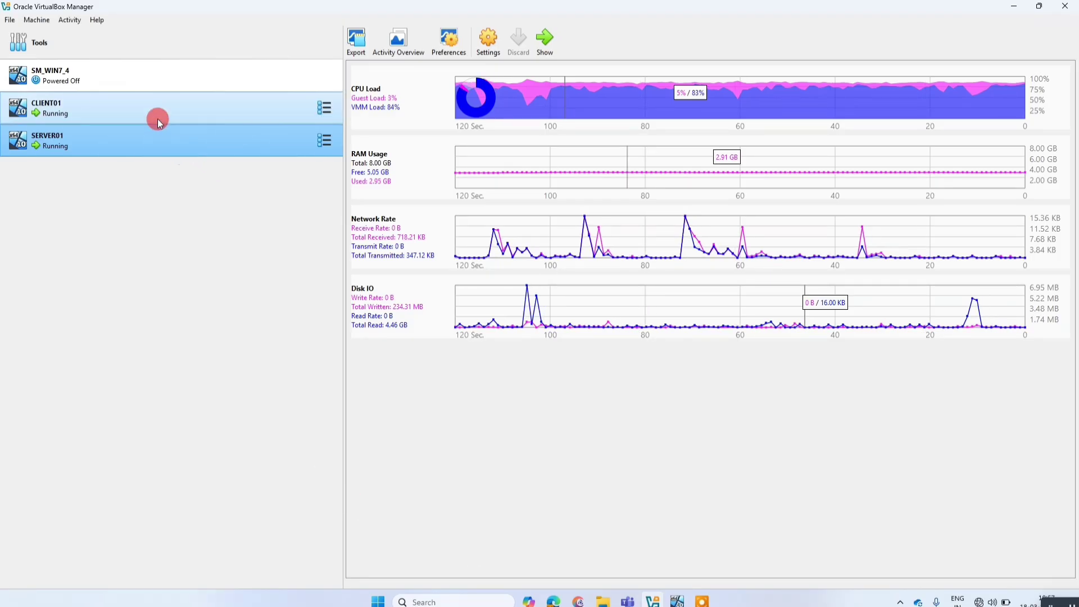
# Switch to the CLIENT01 virtual machine from Oracle VirtualBox Manager and close its Services console.
pyautogui.click(151, 116)
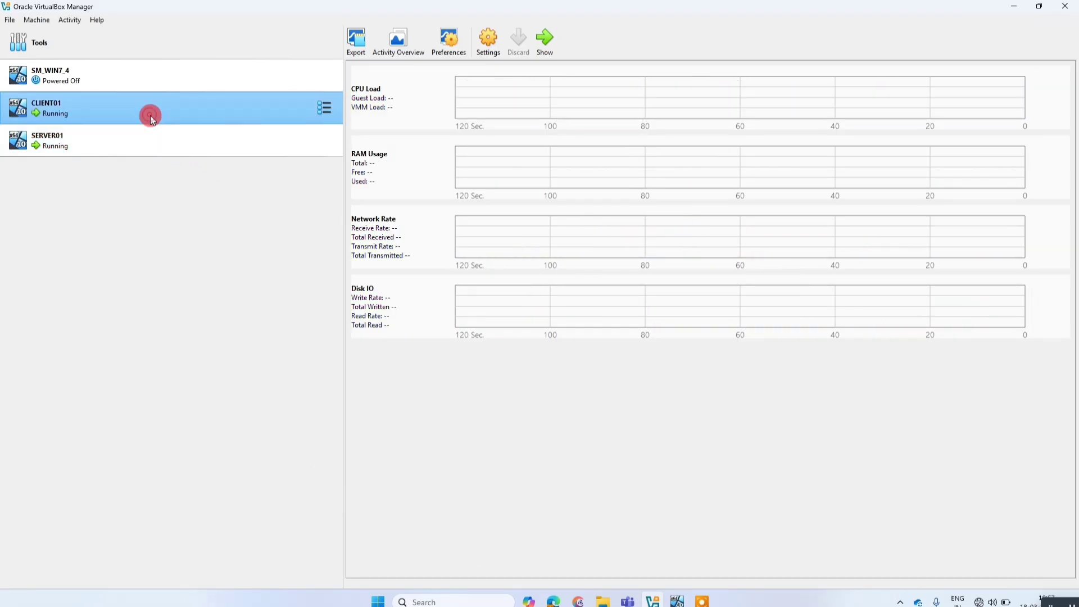
pyautogui.click(542, 42)
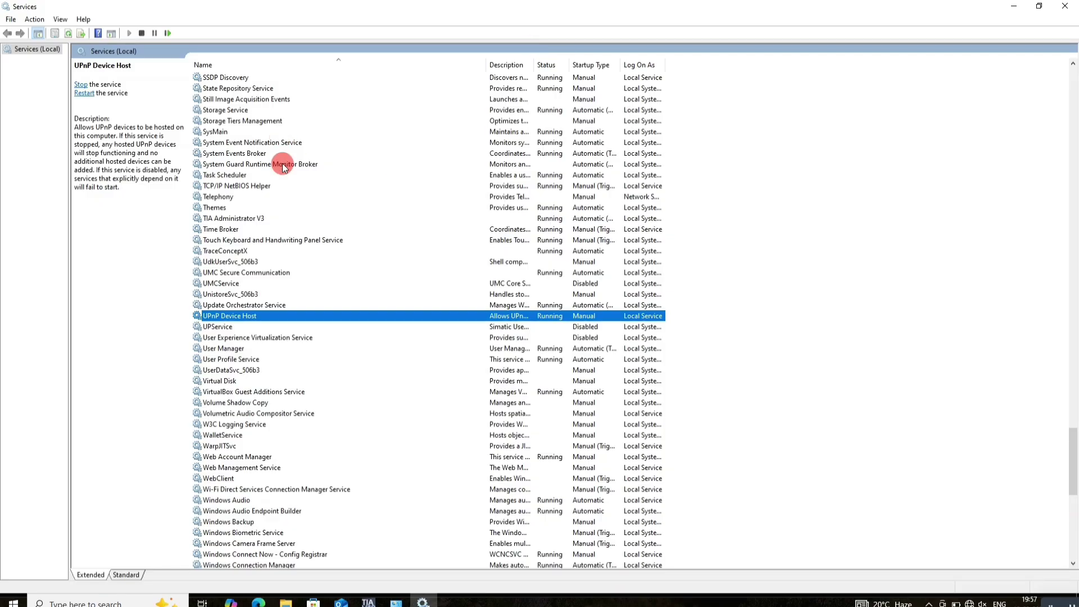
pyautogui.click(1064, 6)
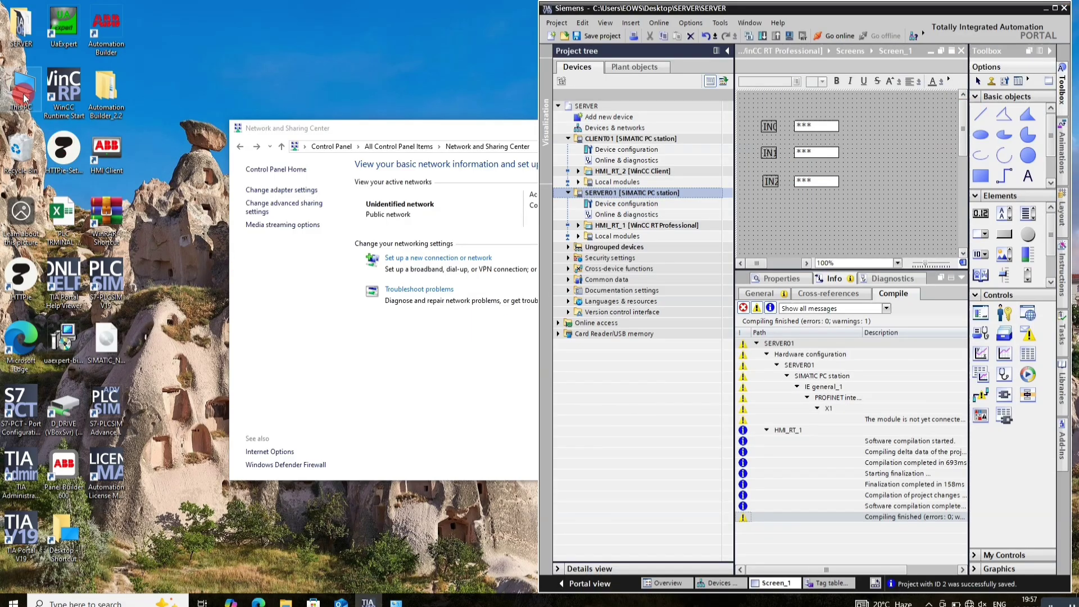
# Open Computer Management on CLIENT01 and check that machine's login account under the local users.
pyautogui.click(23, 94)
pyautogui.rightClick(24, 101)
pyautogui.click(151, 133)
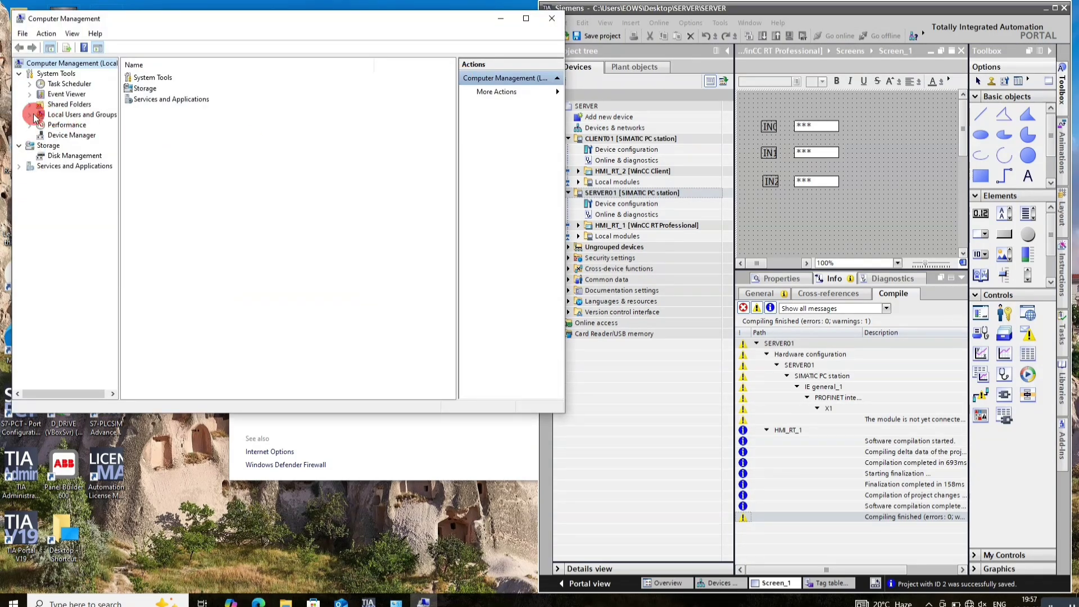
pyautogui.click(31, 115)
pyautogui.click(66, 125)
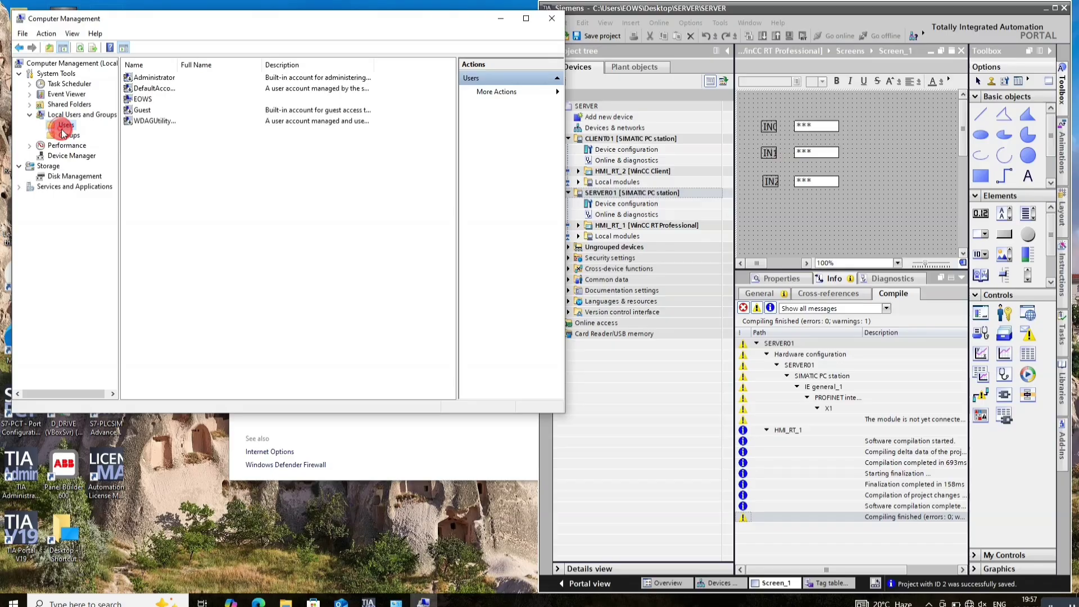
pyautogui.click(149, 100)
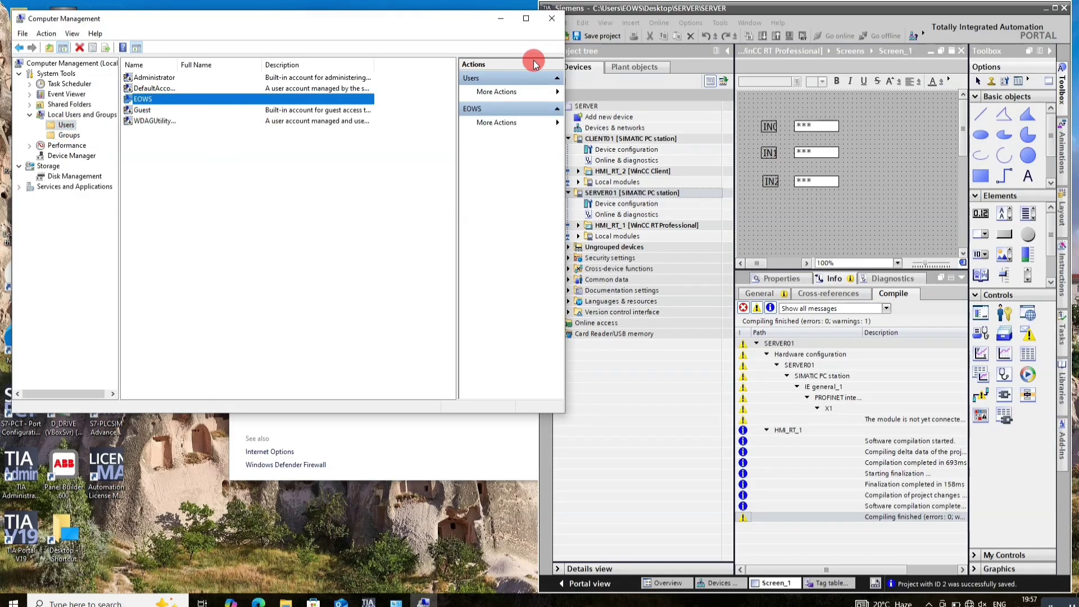
# Close Computer Management, return to the maximized TIA Portal window and save the SERVER project.
pyautogui.click(551, 19)
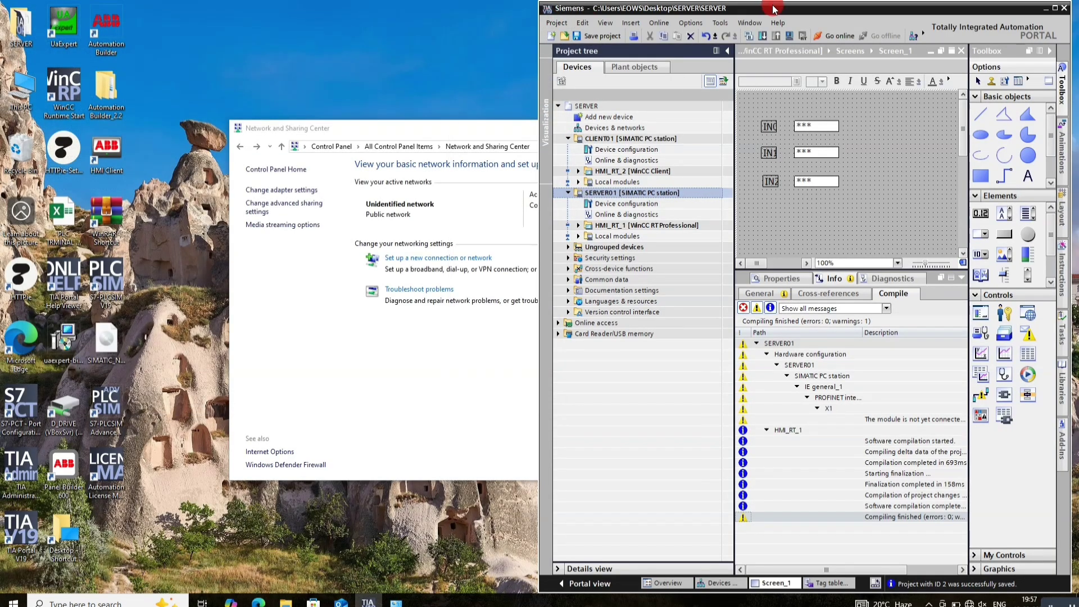
pyautogui.doubleClick(773, 8)
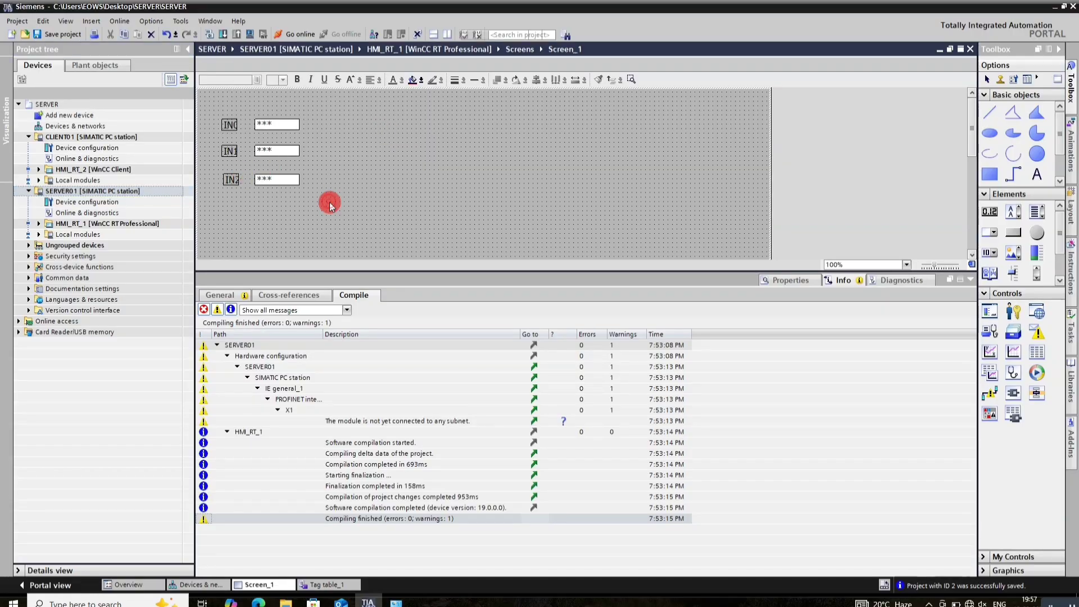
pyautogui.click(45, 41)
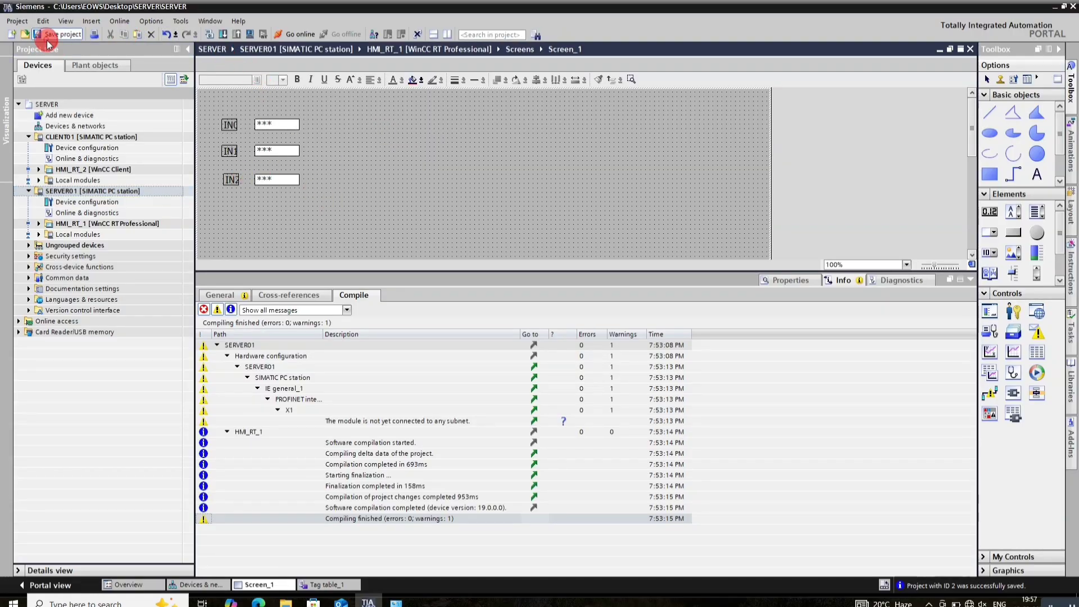
# Start a download to device for the SERVER01 SIMATIC PC station.
pyautogui.click(85, 191)
pyautogui.click(122, 22)
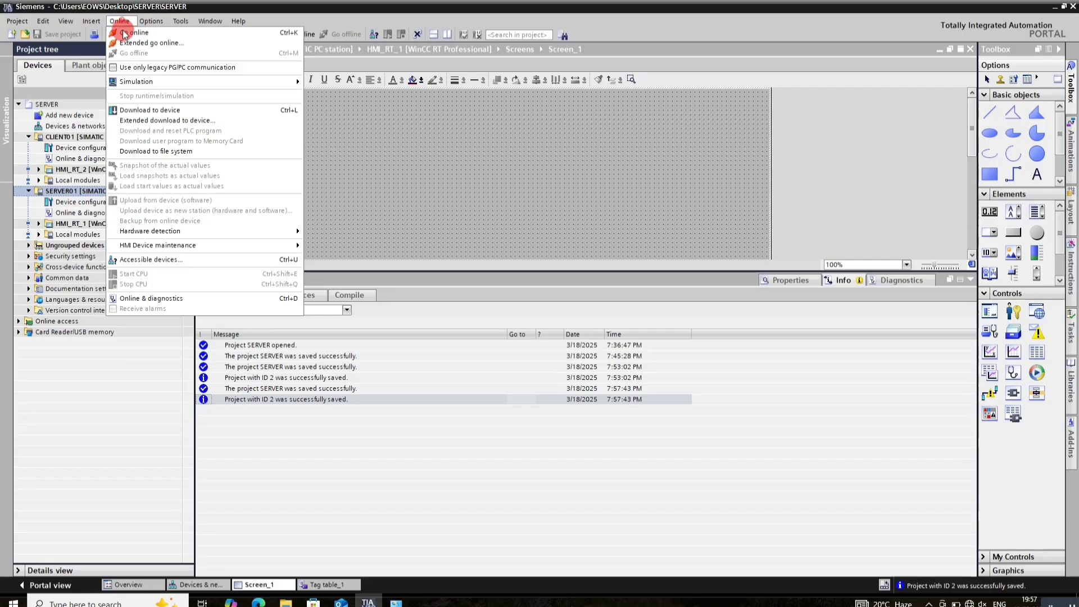
pyautogui.click(139, 115)
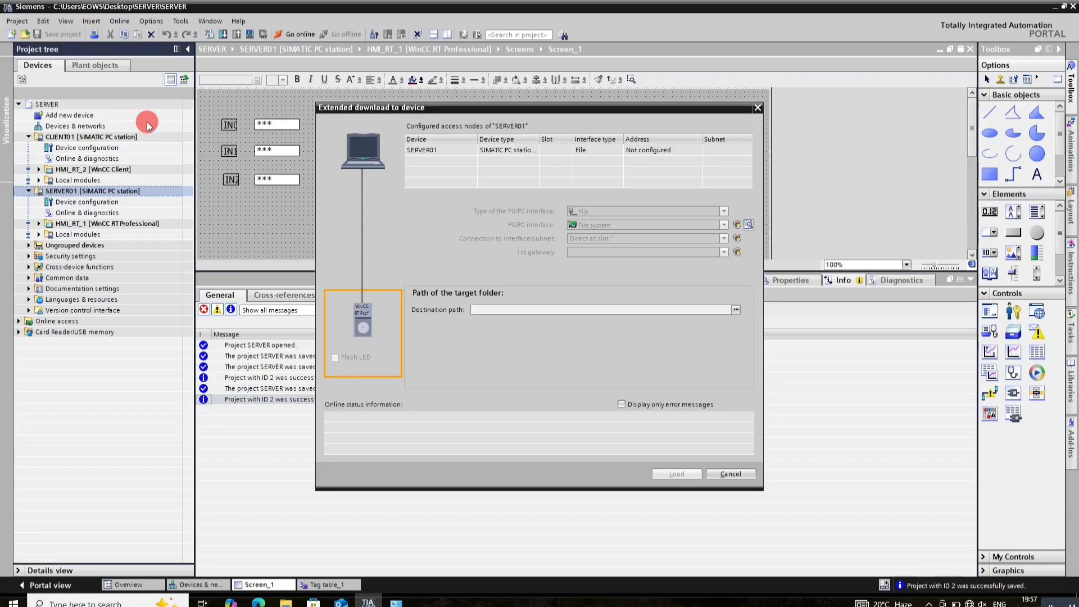
# Set the download's destination path to the runtime folder that SERVER01 shares on the network.
pyautogui.click(736, 309)
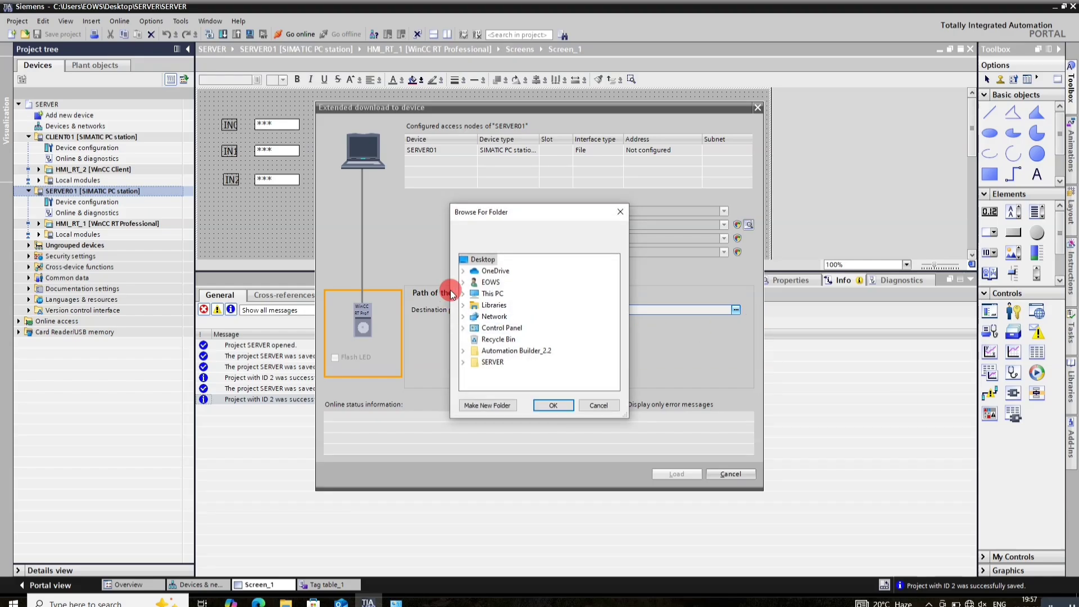
pyautogui.click(464, 294)
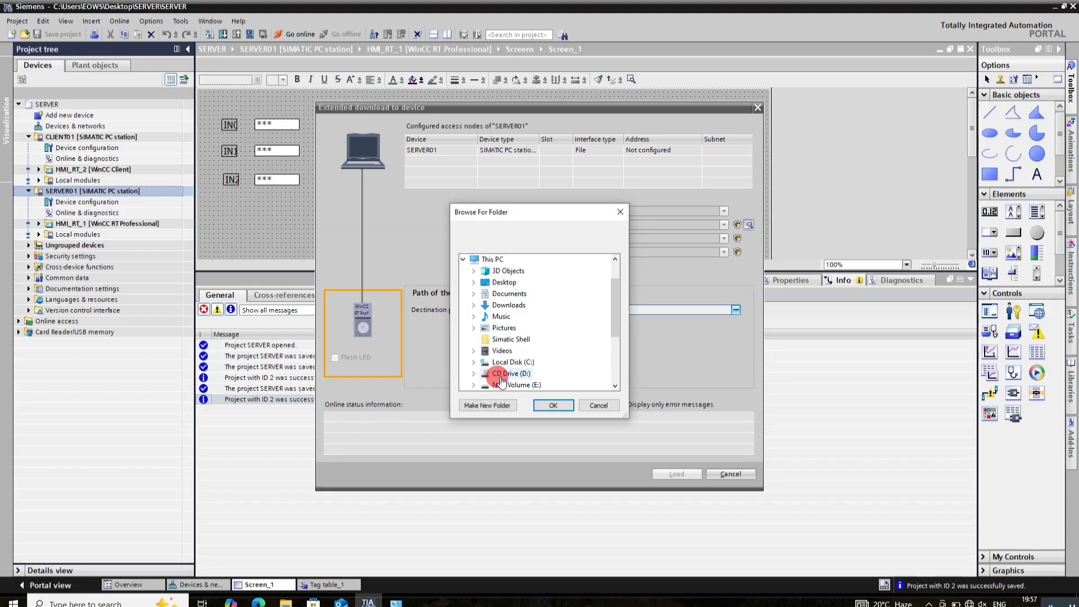
pyautogui.scroll(-4, 522, 348)
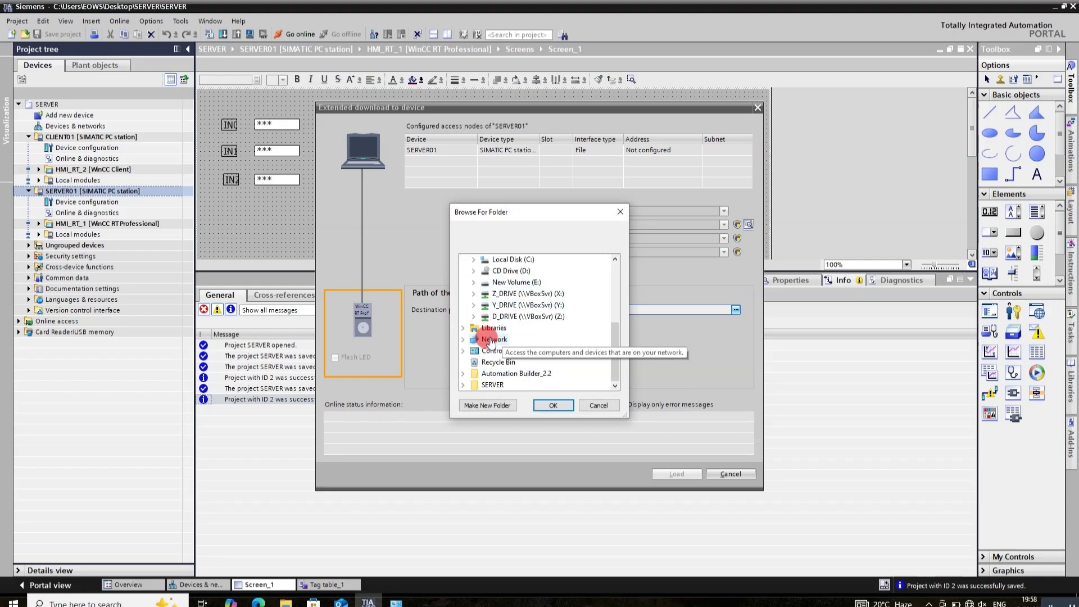
pyautogui.scroll(1, 522, 339)
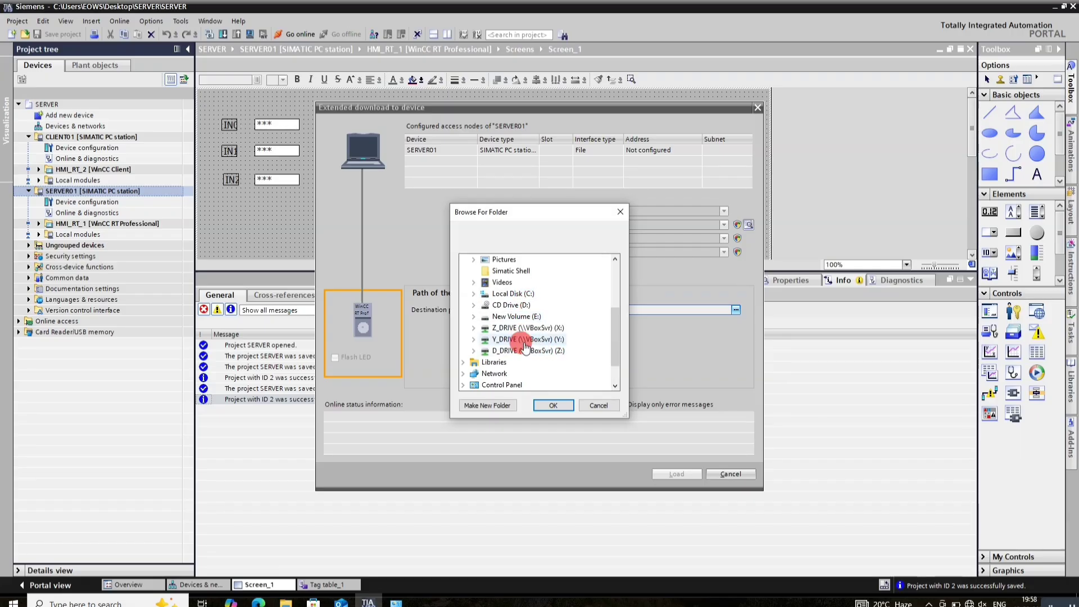
pyautogui.click(509, 375)
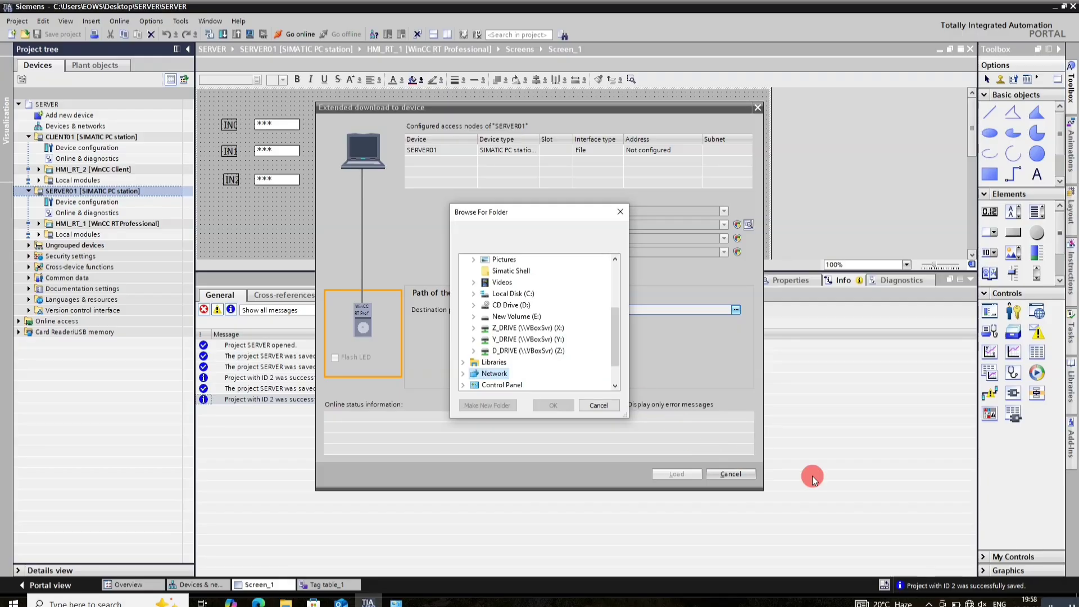
pyautogui.moveTo(1031, 600)
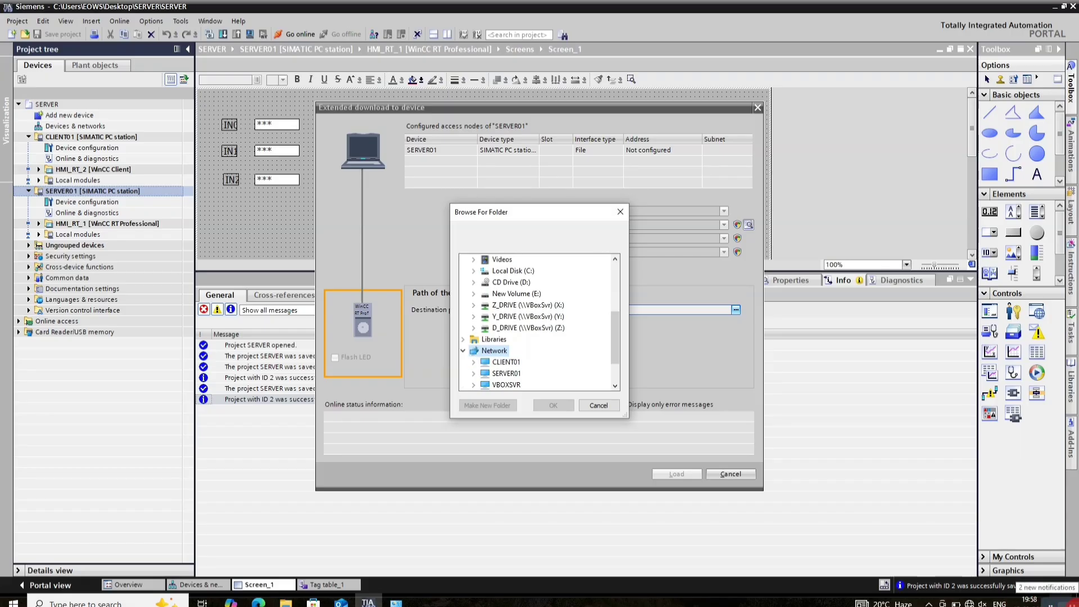
pyautogui.click(464, 351)
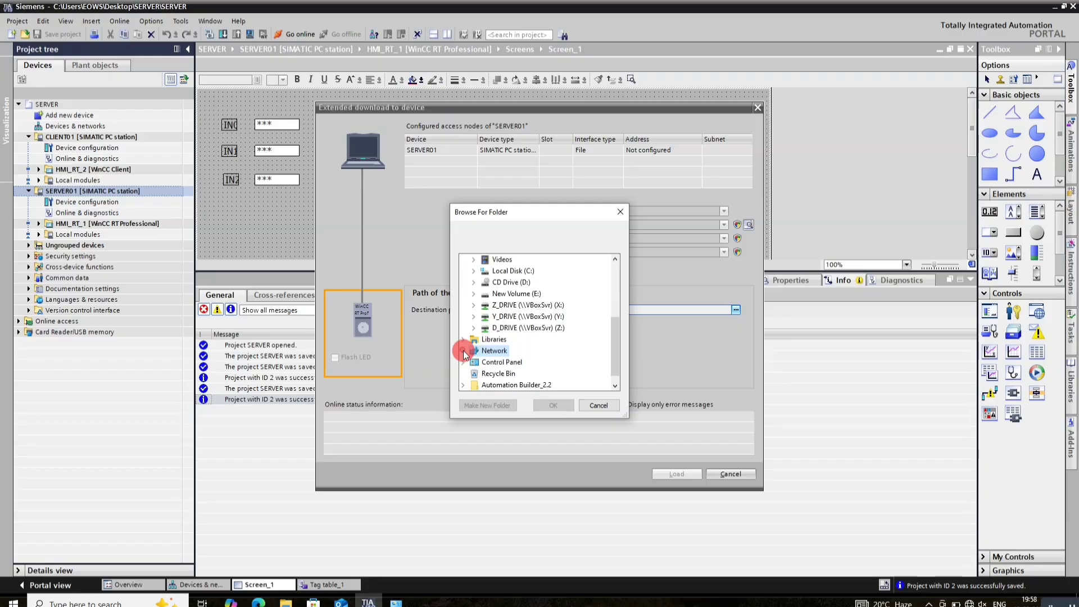
pyautogui.click(463, 351)
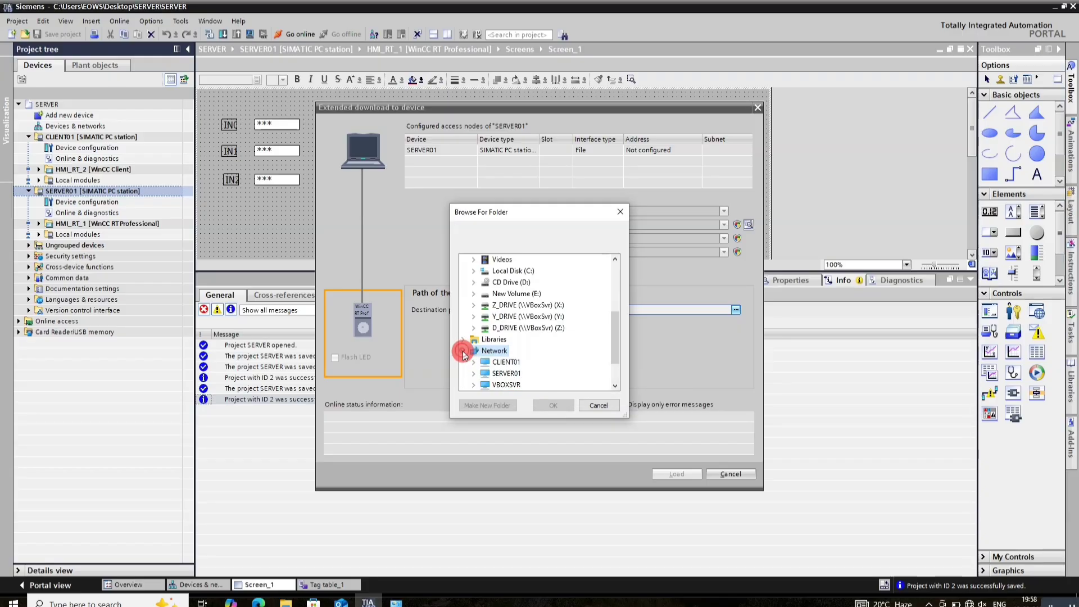
pyautogui.doubleClick(506, 373)
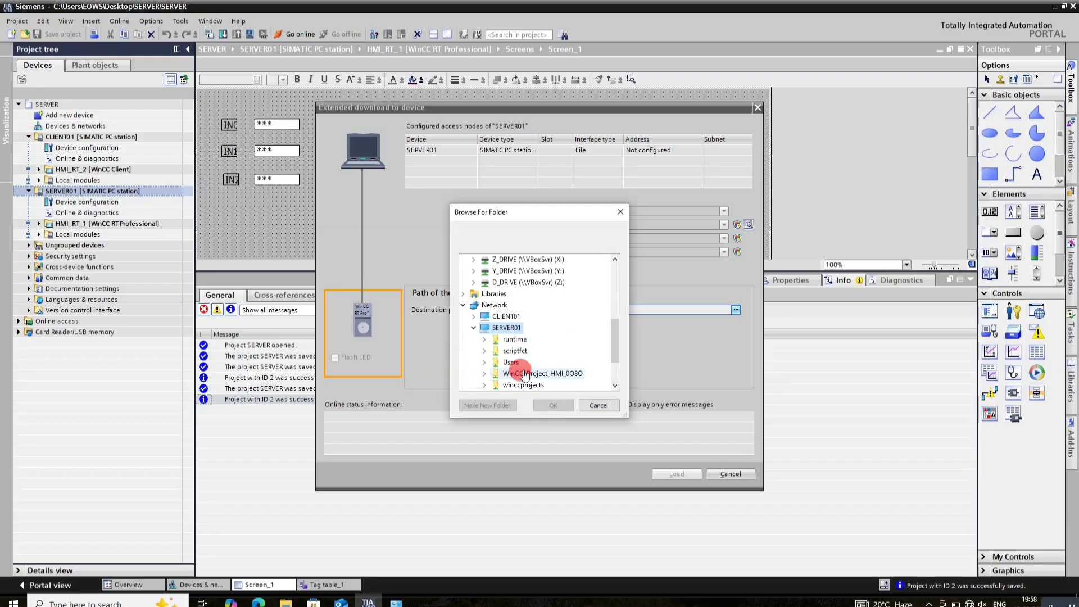
pyautogui.click(510, 341)
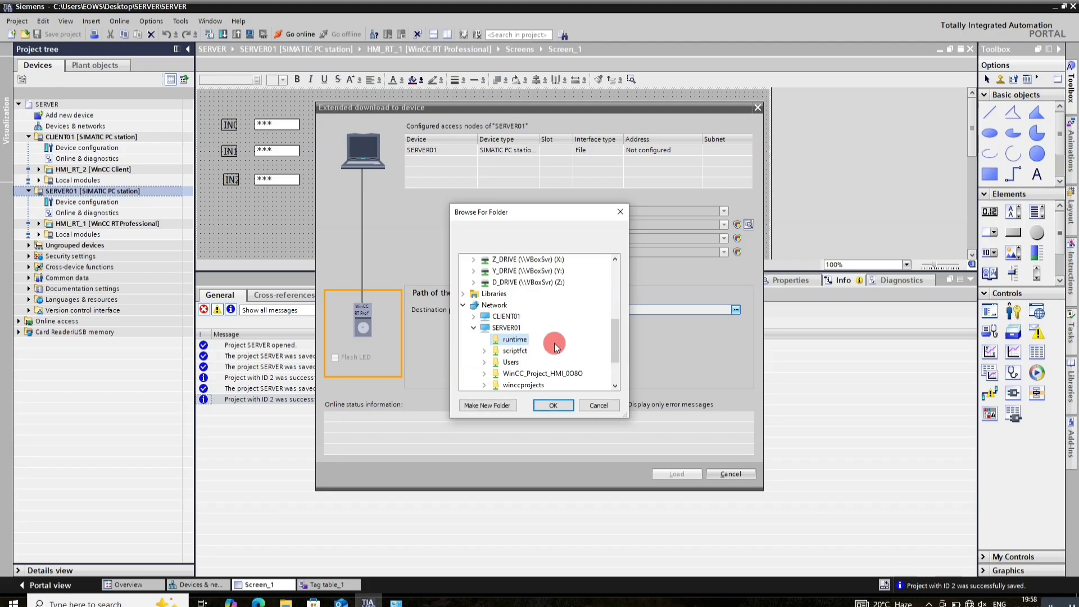
pyautogui.click(551, 404)
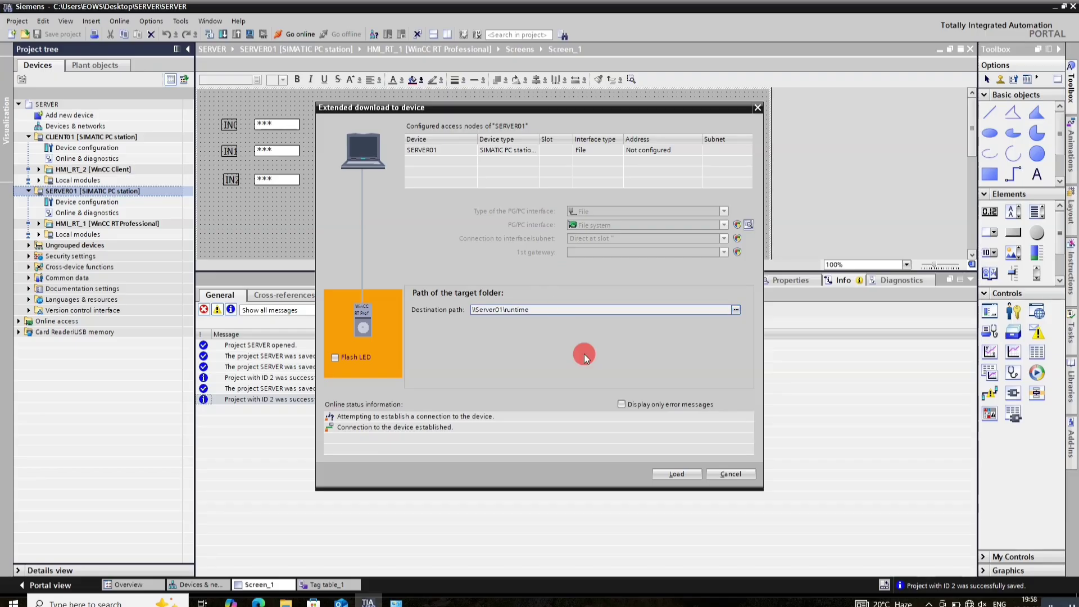
# Try to load SERVER01, saving the connection as the default PG/PC interface, then inspect the load preview errors and cancel the download.
pyautogui.click(666, 475)
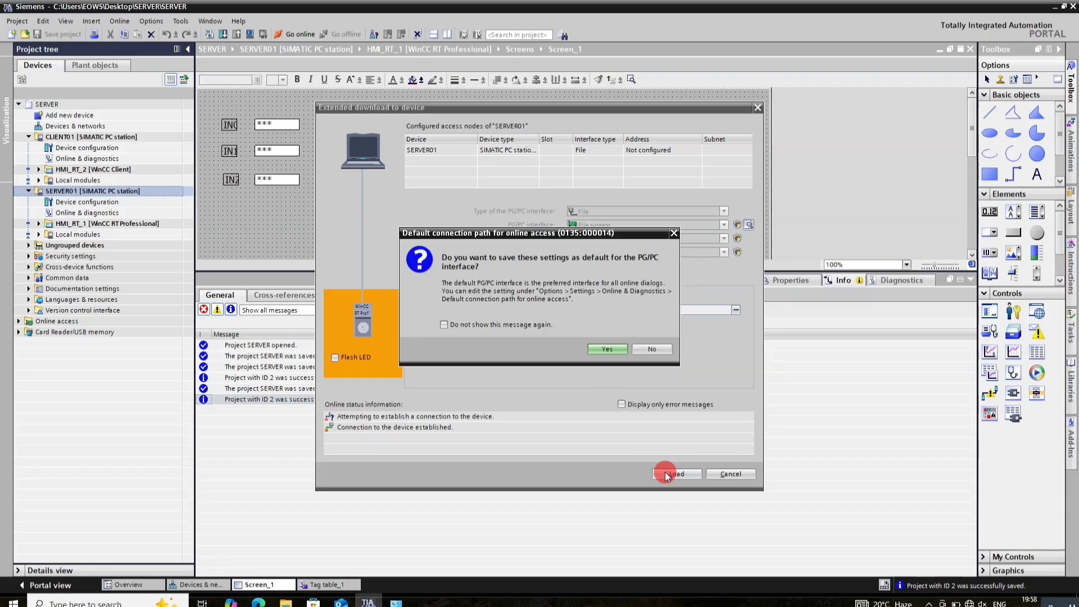
pyautogui.click(508, 332)
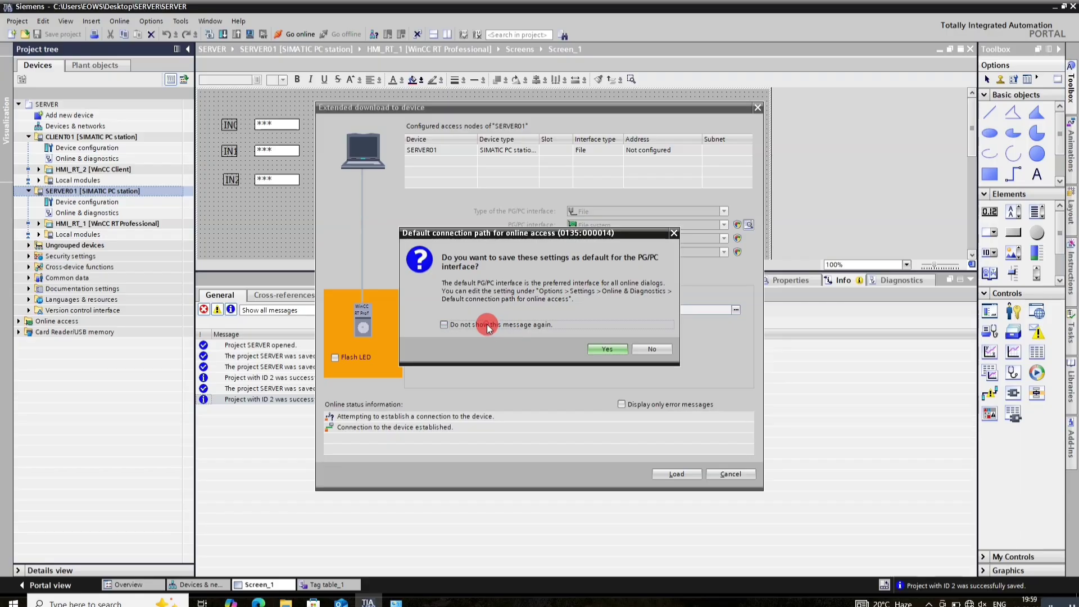
pyautogui.click(606, 349)
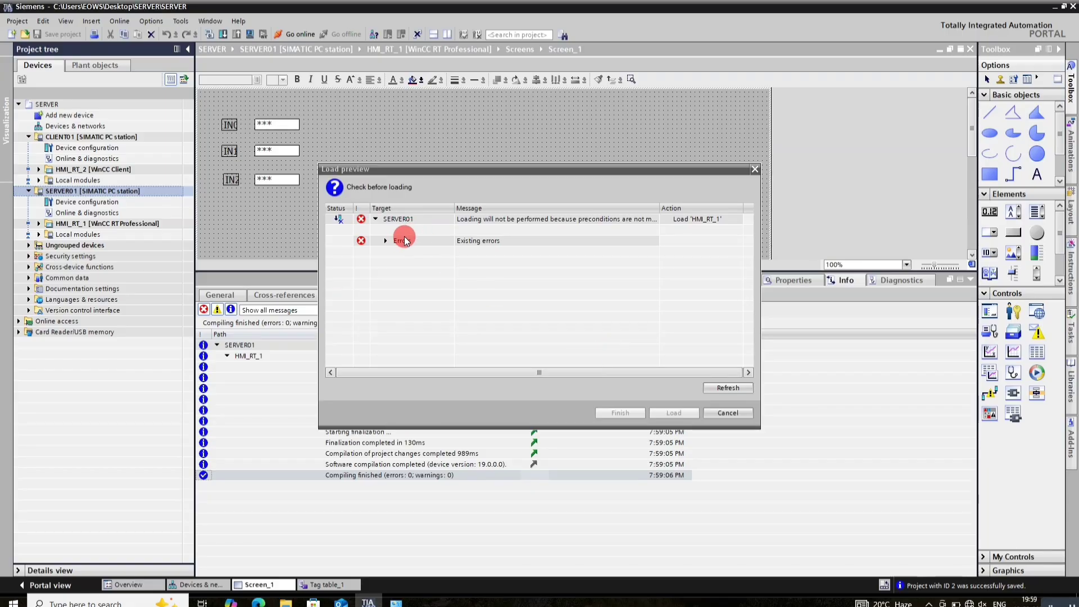
pyautogui.click(386, 241)
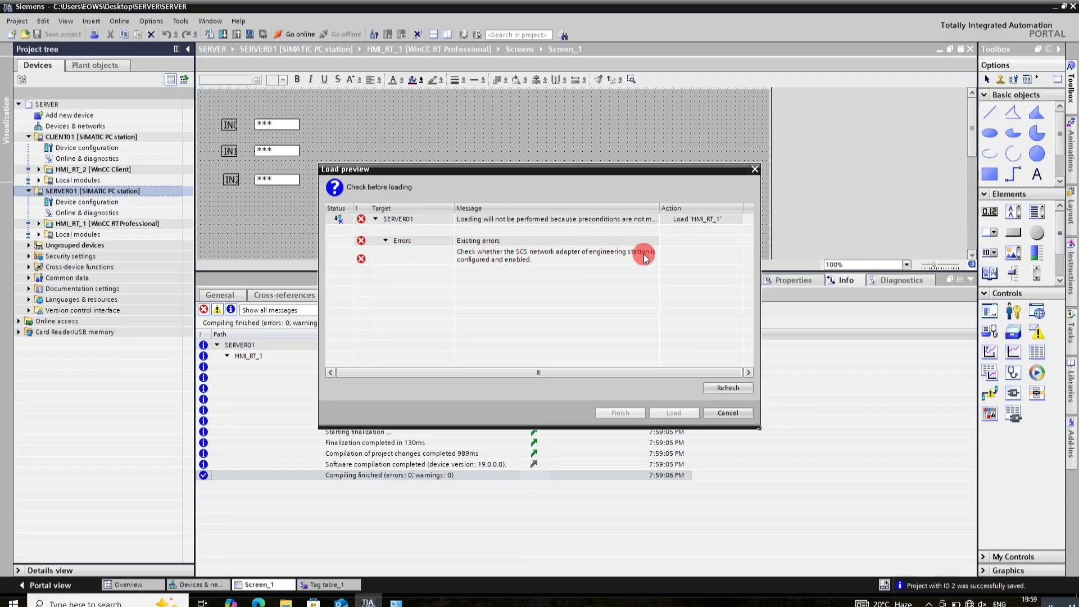
pyautogui.click(730, 413)
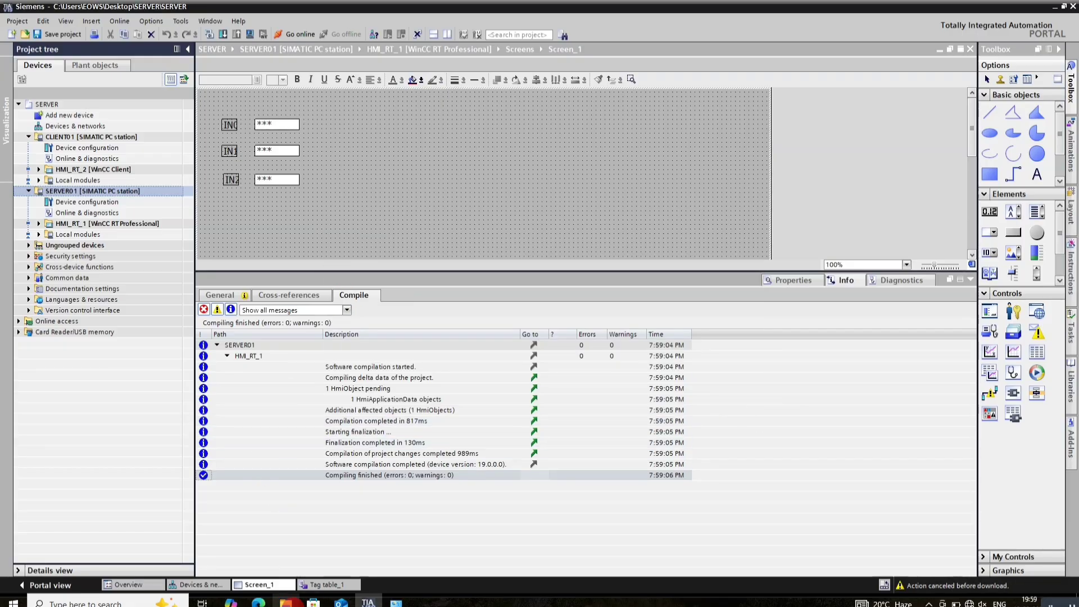
# Open Simatic Shell from This PC in File Explorer and inspect its CLIENT01 entry.
pyautogui.click(285, 603)
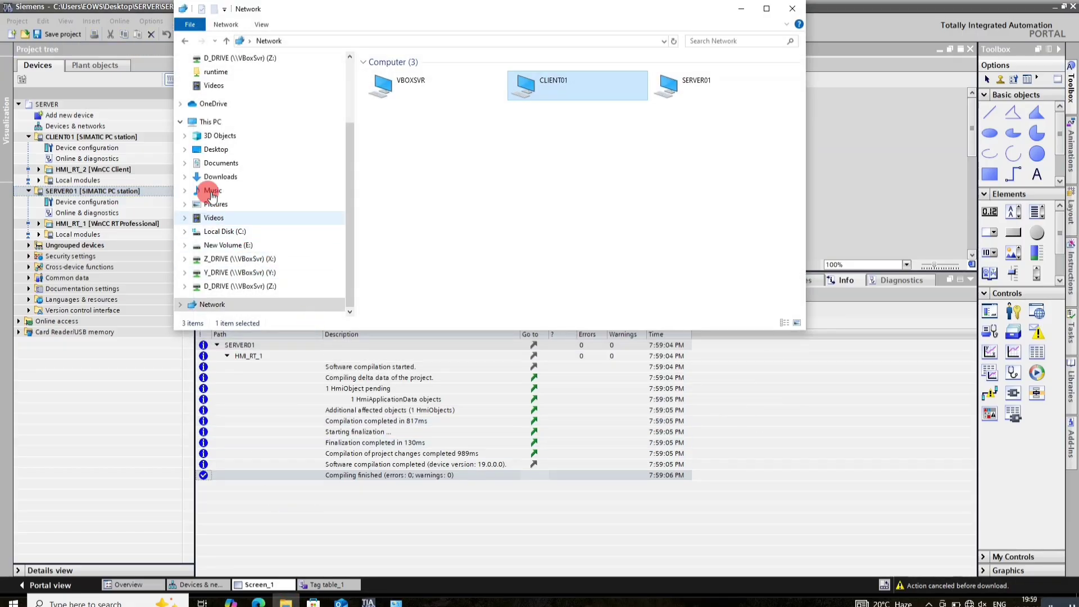
pyautogui.click(209, 129)
pyautogui.click(404, 198)
pyautogui.doubleClick(403, 198)
pyautogui.click(403, 72)
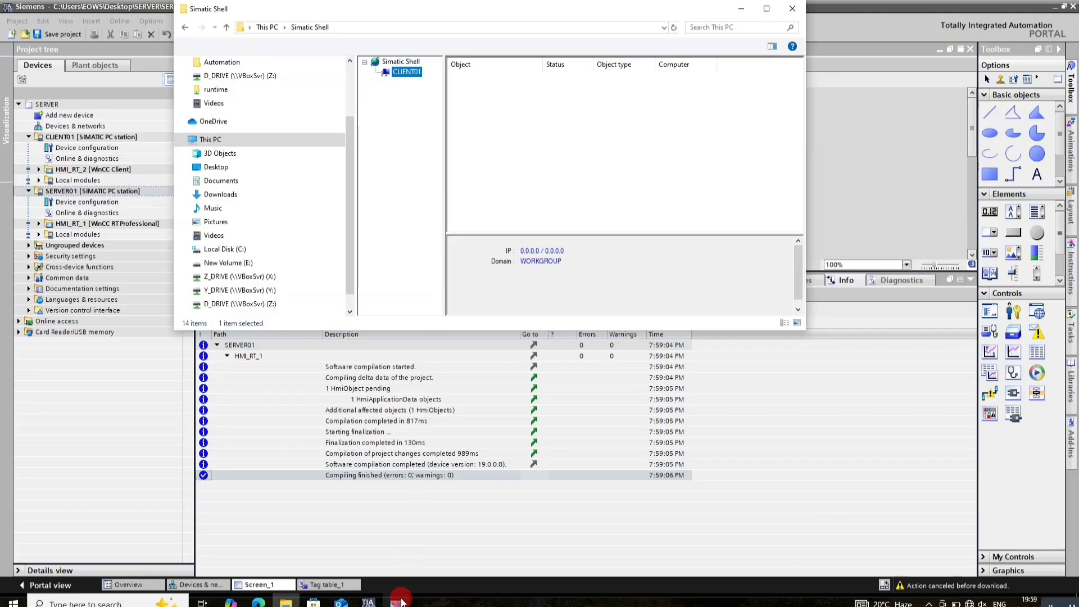
# Set the Simatic Shell communication adapter to Ethernet (Intel PRO/1000) with IP 192.168.0.2 and check the SERVER01 entry.
pyautogui.rightClick(397, 62)
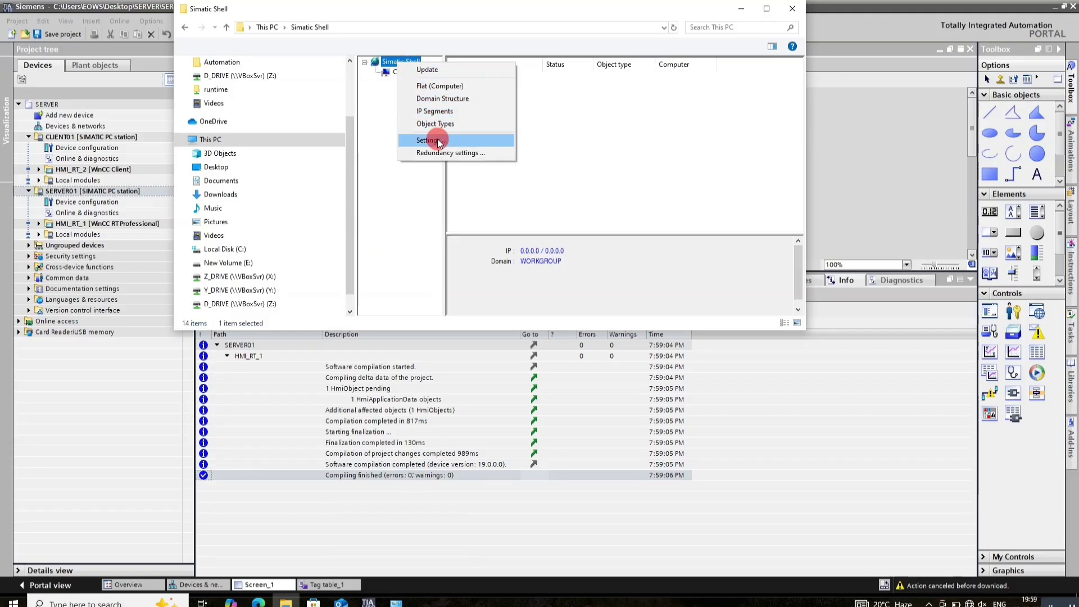
pyautogui.click(437, 139)
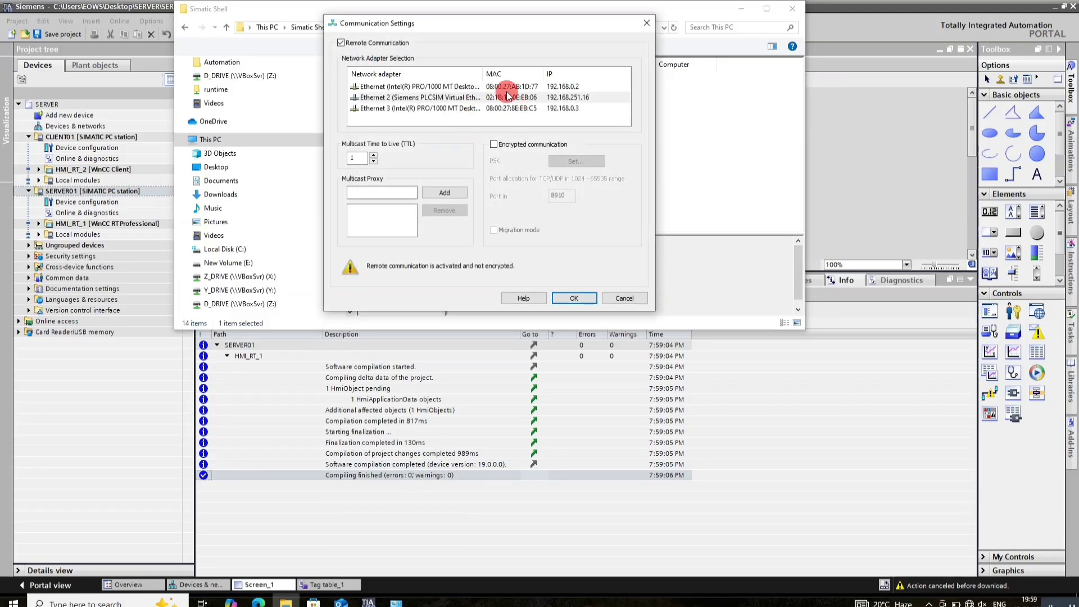
pyautogui.click(464, 87)
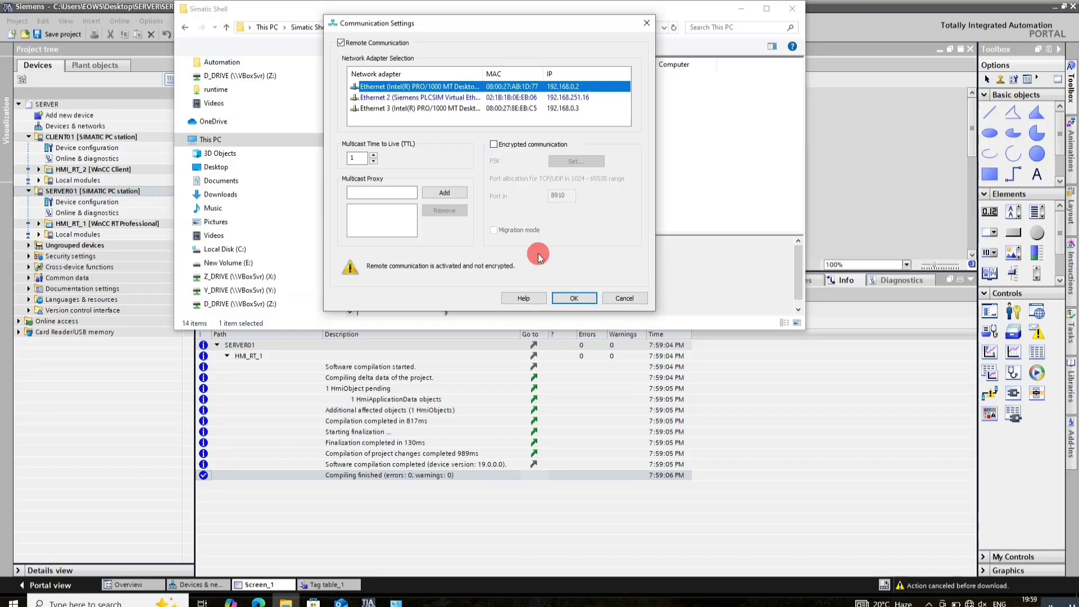
pyautogui.click(574, 298)
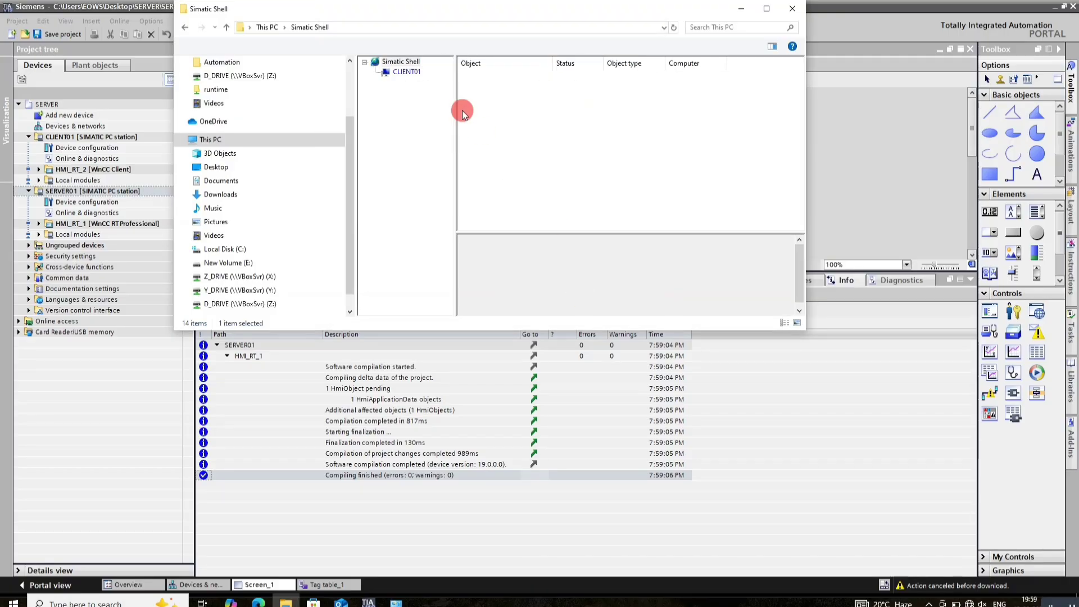
pyautogui.click(408, 82)
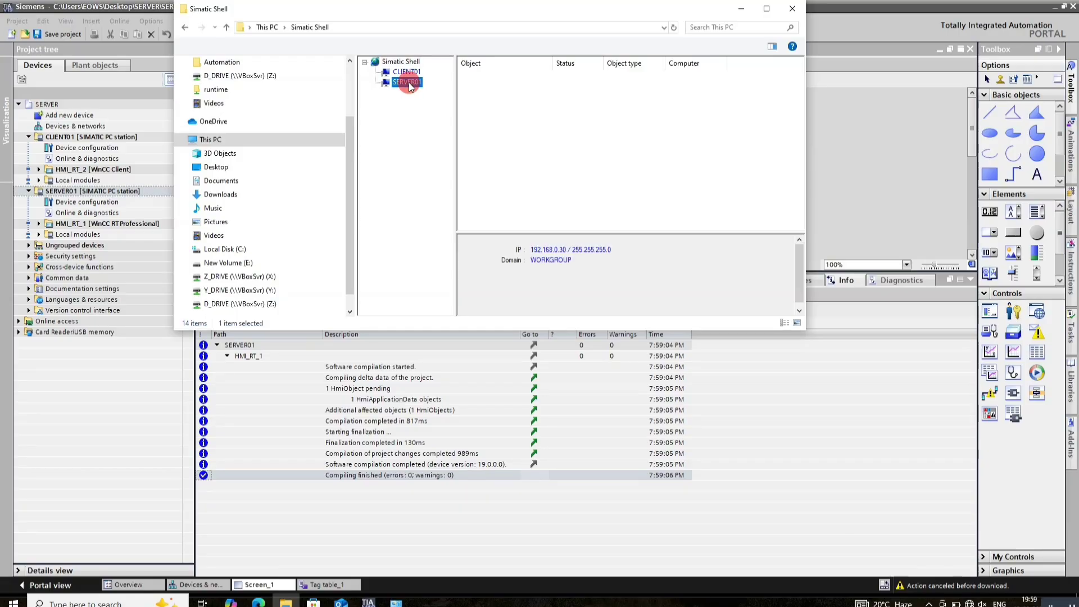
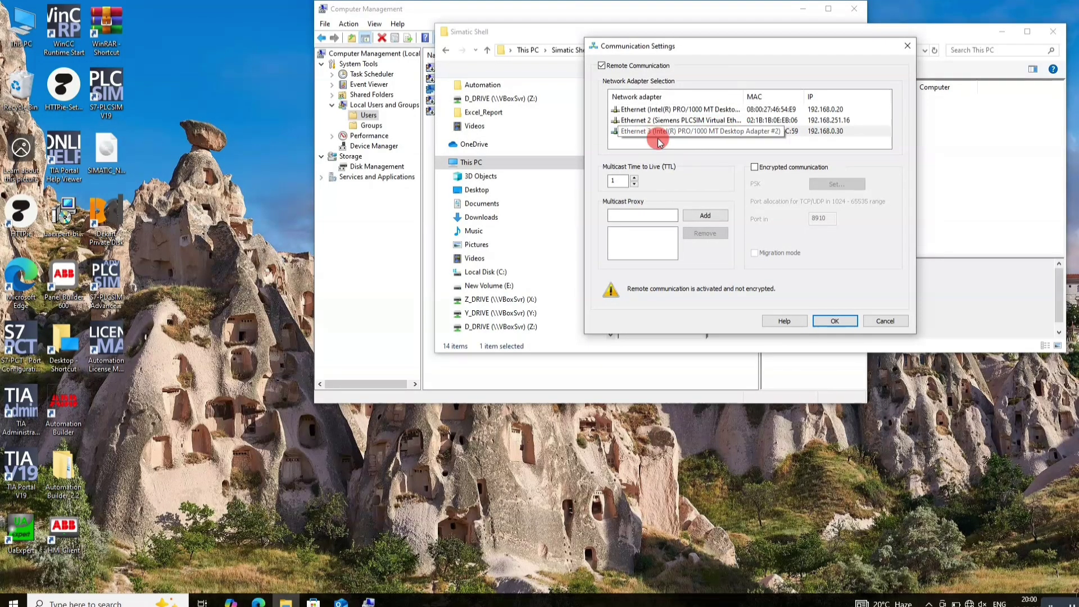
# Cancel the communication settings on SERVER01 and close its Simatic Shell and Computer Management windows.
pyautogui.click(885, 321)
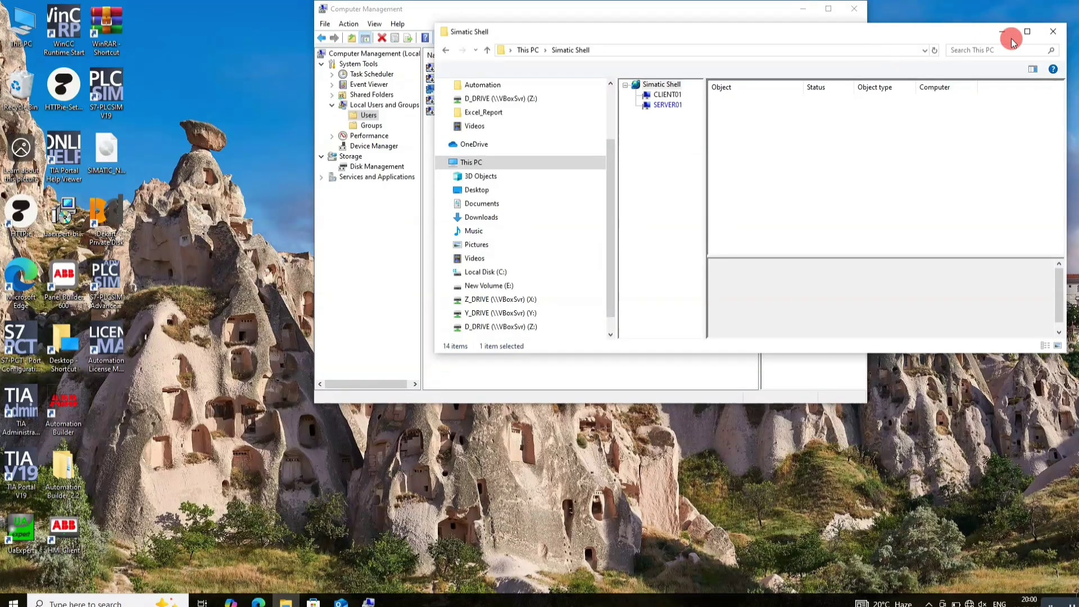
pyautogui.click(1052, 31)
pyautogui.click(855, 9)
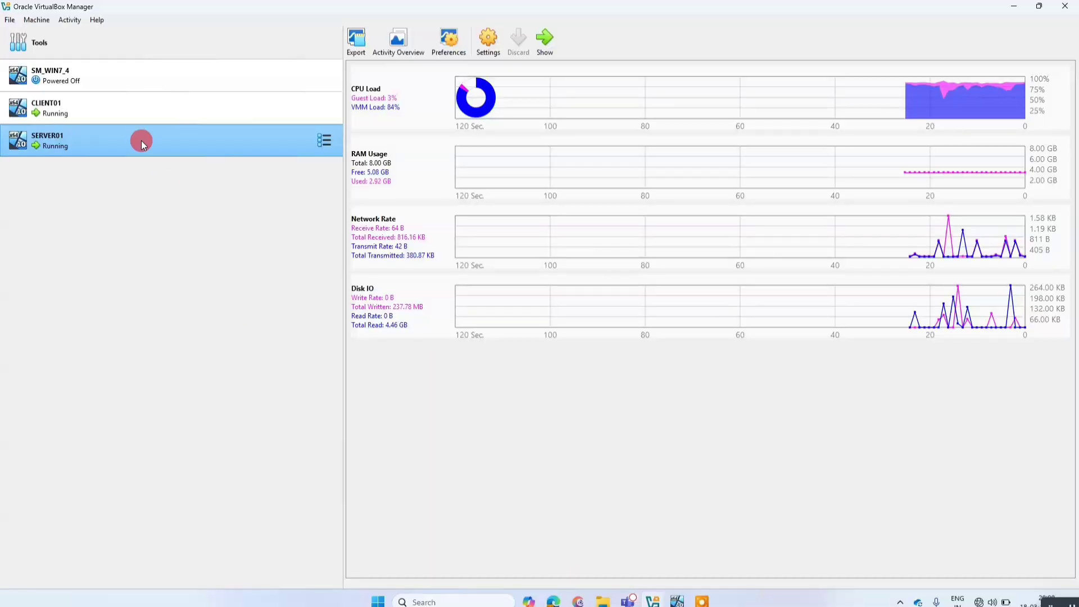
# Switch to the running CLIENT01 virtual machine from Oracle VirtualBox Manager.
pyautogui.click(111, 99)
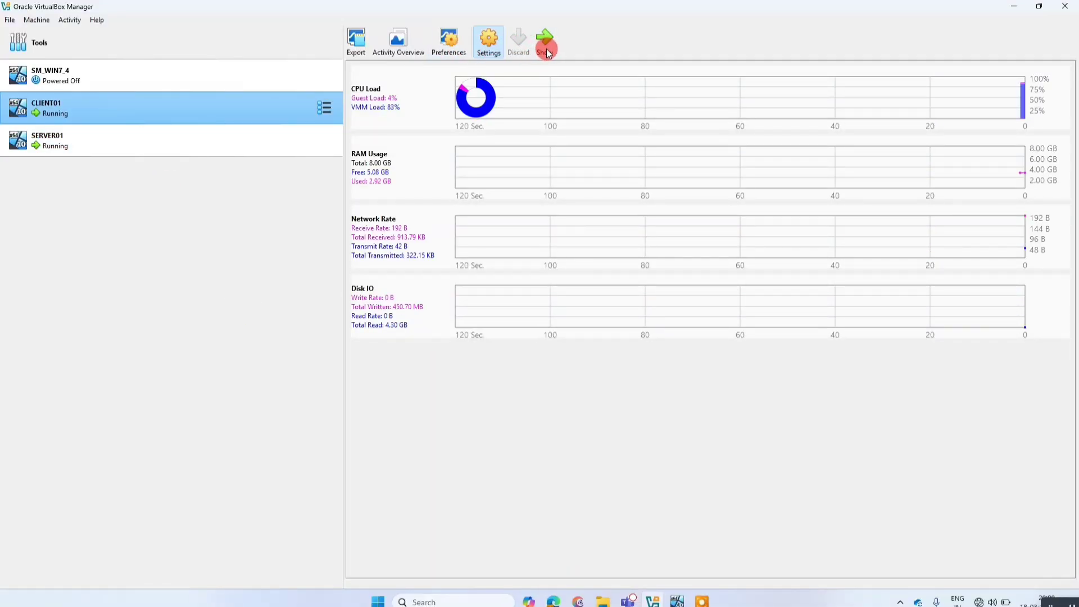
pyautogui.click(737, 162)
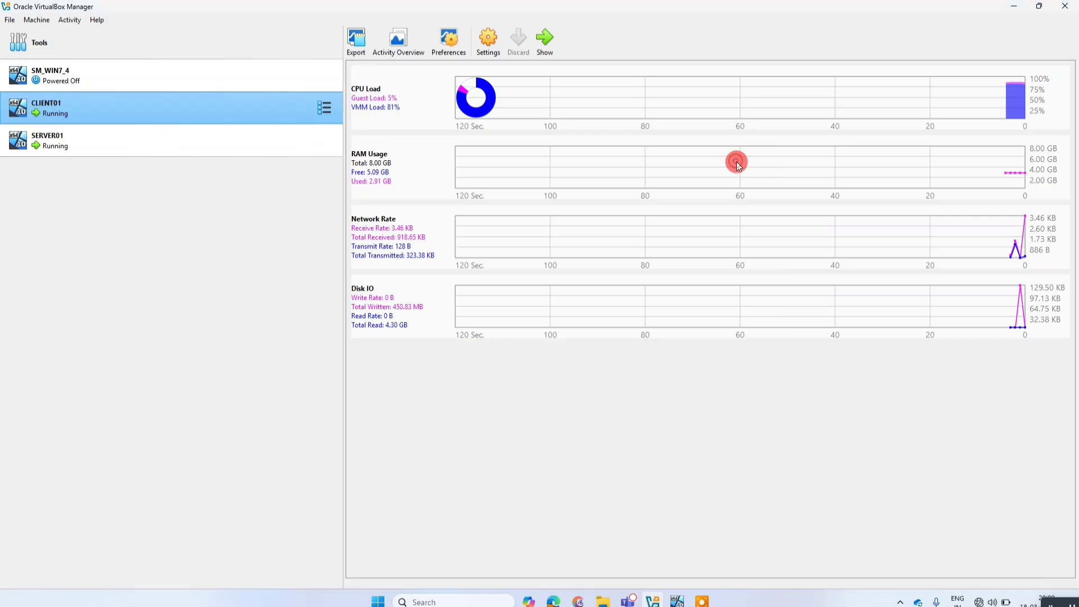
pyautogui.click(558, 41)
# Open the Simatic Shell communication settings on CLIENT01 to check the selected network adapter.
pyautogui.click(401, 62)
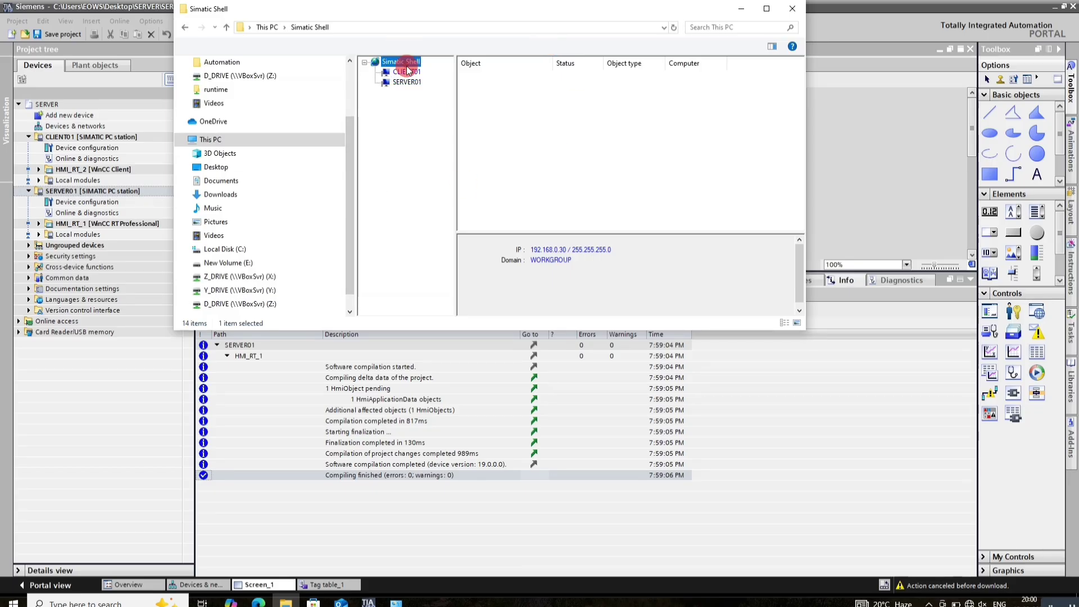
pyautogui.rightClick(400, 64)
pyautogui.click(445, 138)
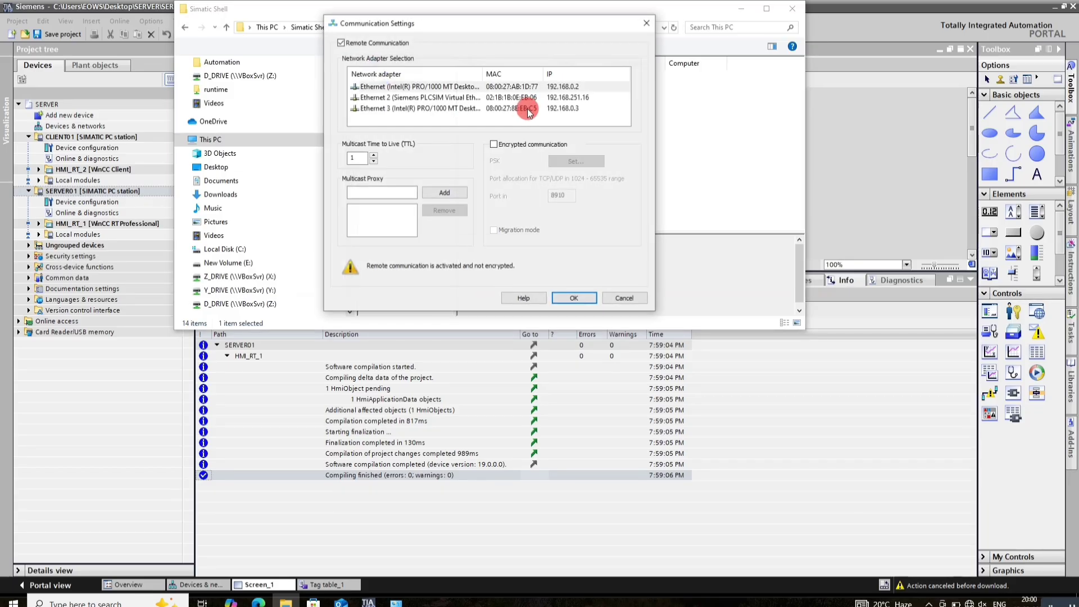
# Set CLIENT01's Simatic Shell communication adapter to Ethernet 3 (Intel PRO/1000) with IP 192.168.0.3 and reopen the settings to check it.
pyautogui.click(490, 110)
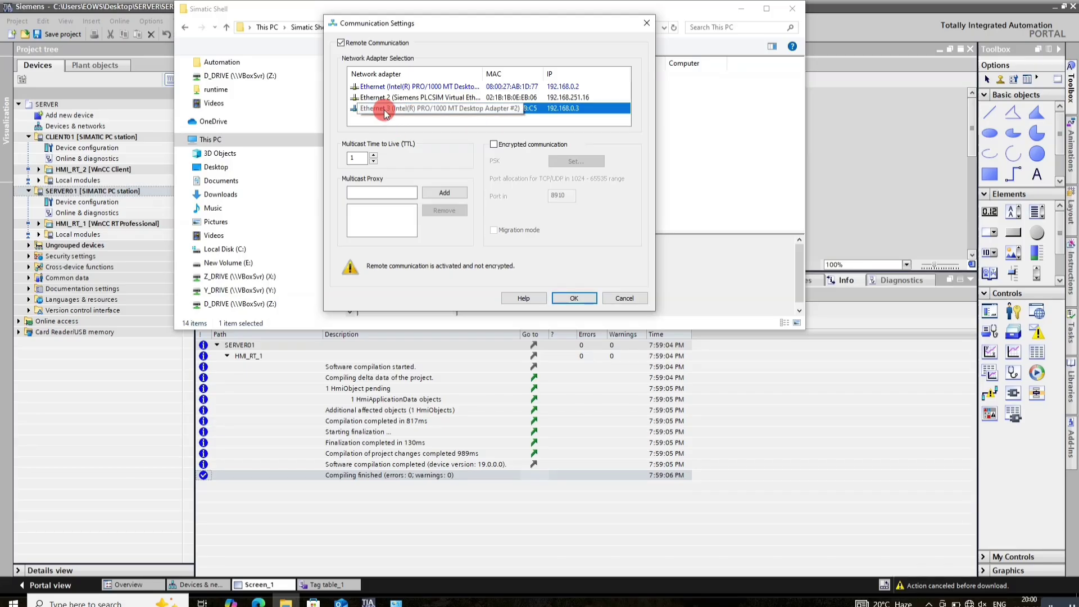
pyautogui.click(578, 296)
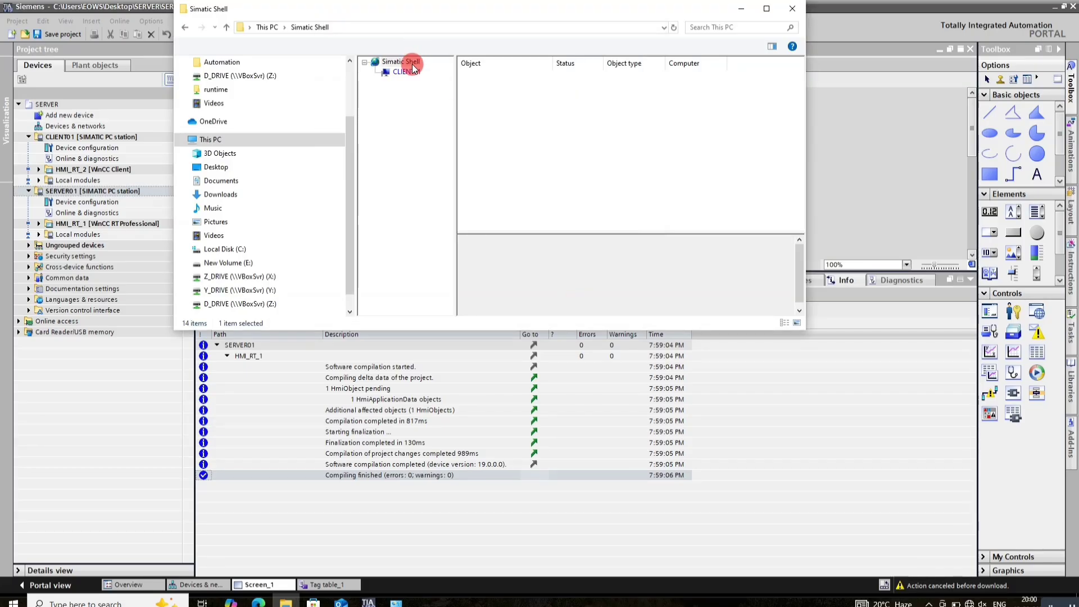
pyautogui.rightClick(409, 66)
pyautogui.click(444, 141)
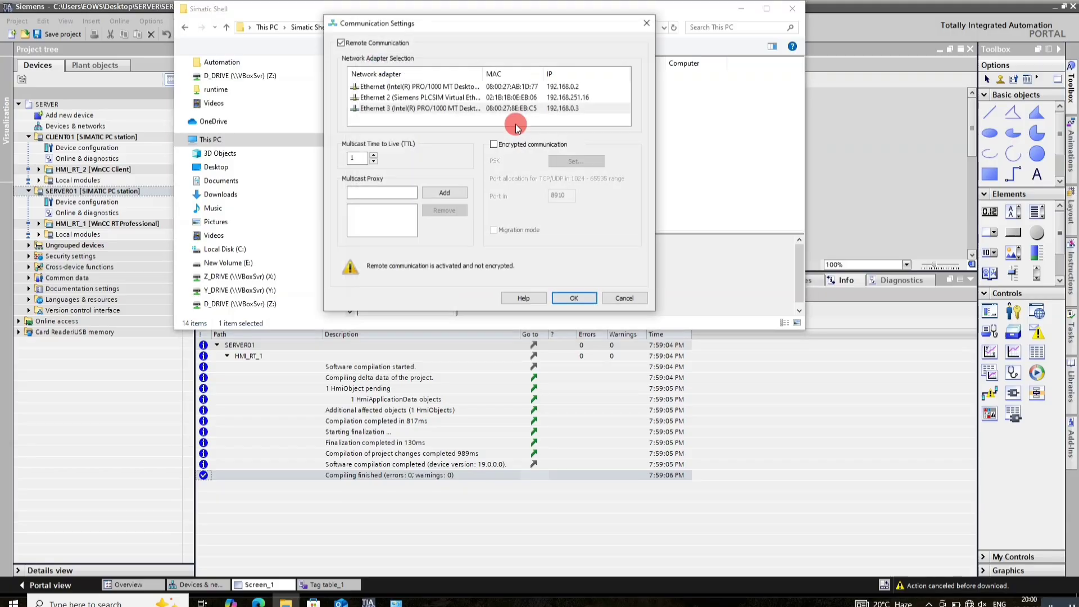
pyautogui.click(575, 298)
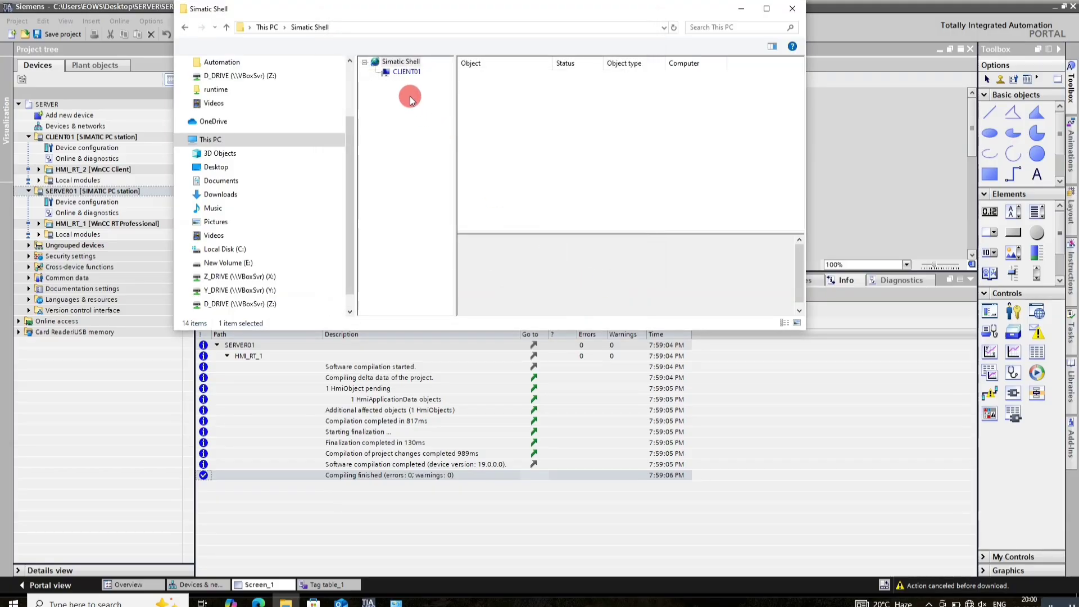
# Update the Simatic Shell computer list on CLIENT01, inspect the SERVER01 entry's IP and domain, and close the window.
pyautogui.rightClick(408, 60)
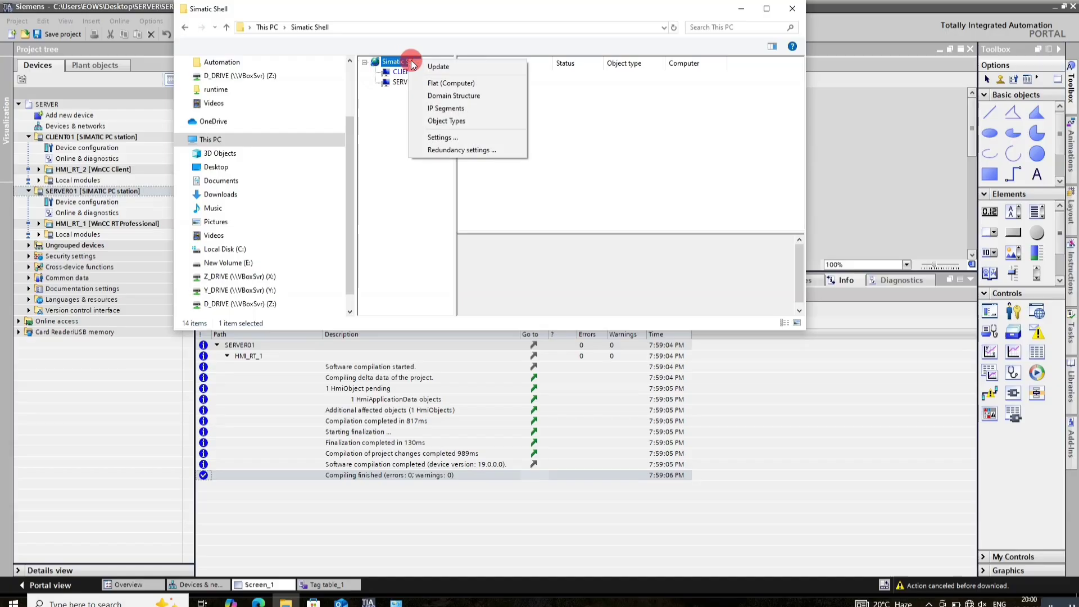
pyautogui.click(413, 69)
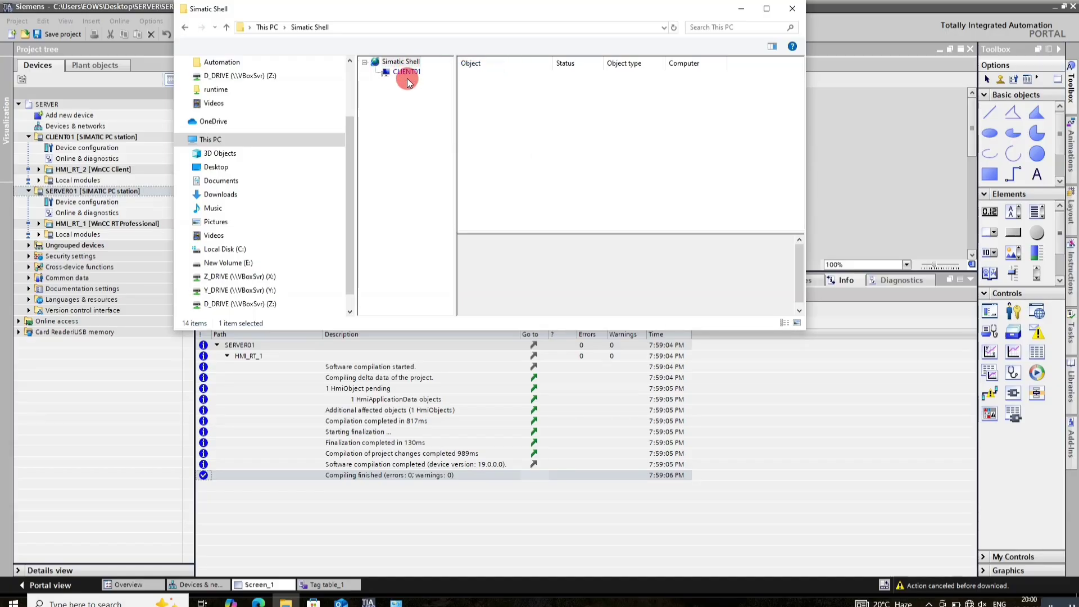
pyautogui.click(408, 83)
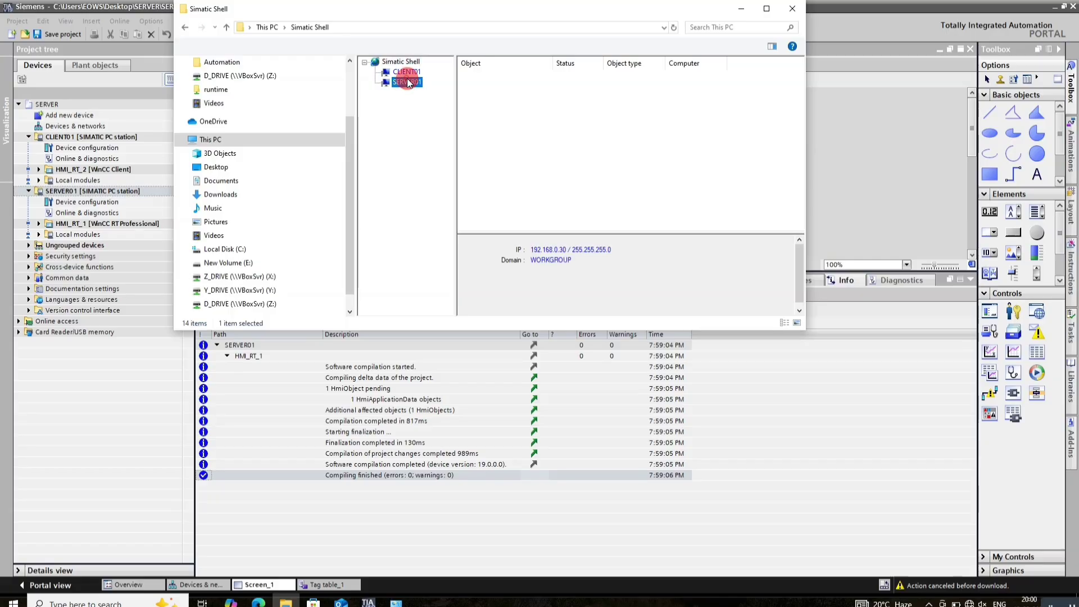
pyautogui.click(526, 262)
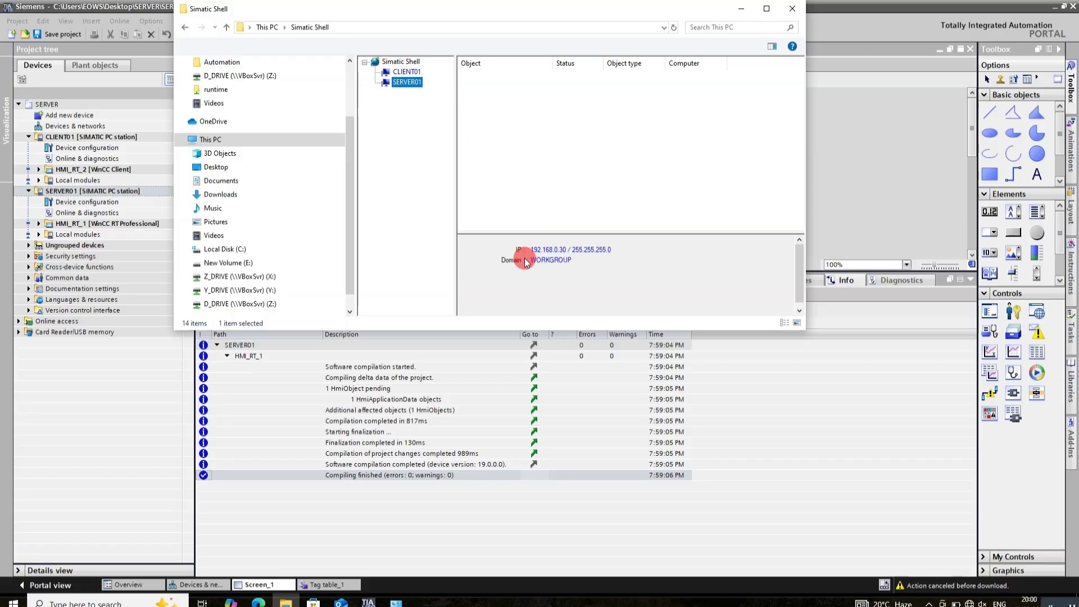
pyautogui.click(792, 8)
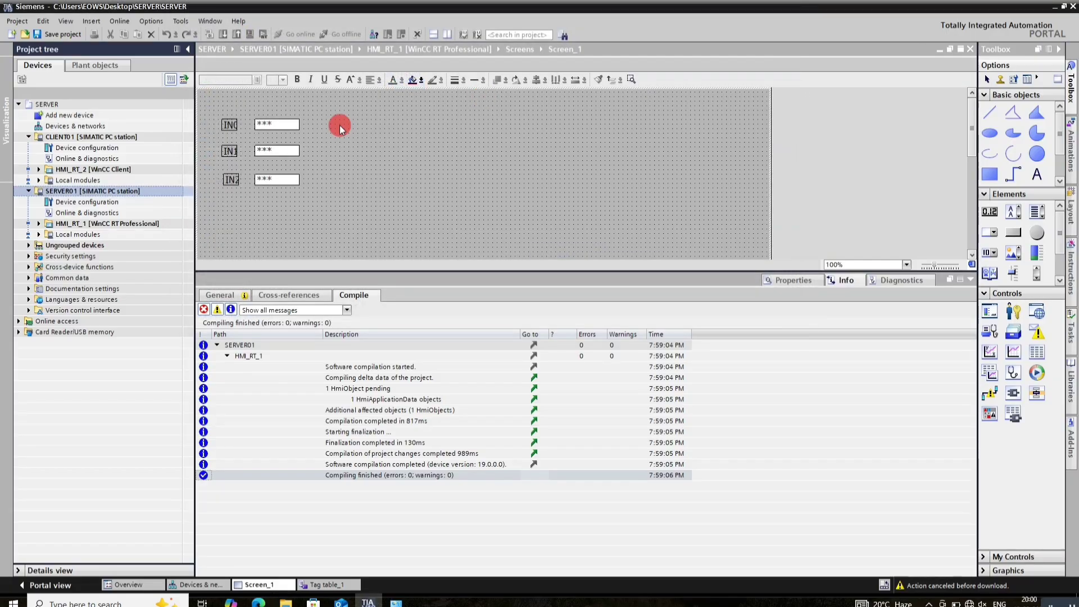
# Download SERVER01 to \\Server01\runtime with the Reset and Autostart actions enabled in addition to Runtime start.
pyautogui.click(119, 21)
pyautogui.click(203, 123)
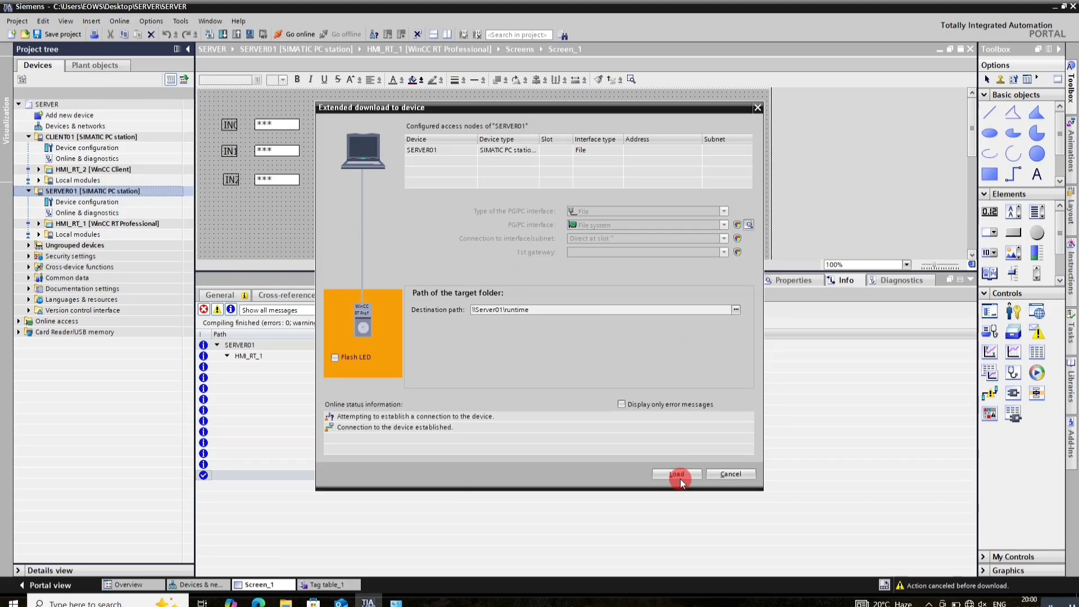
pyautogui.click(677, 473)
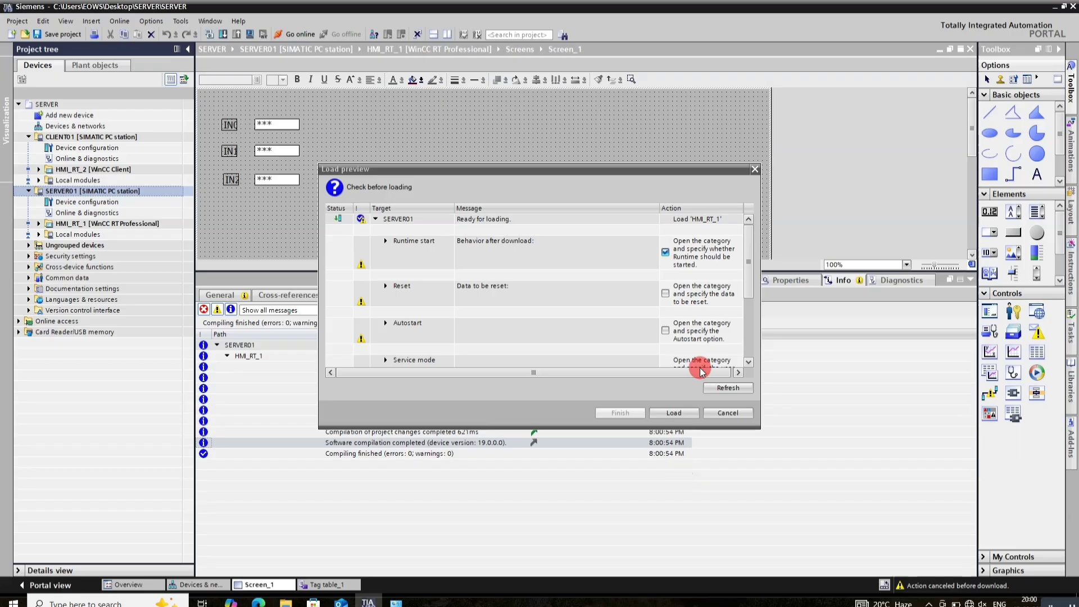
pyautogui.click(666, 293)
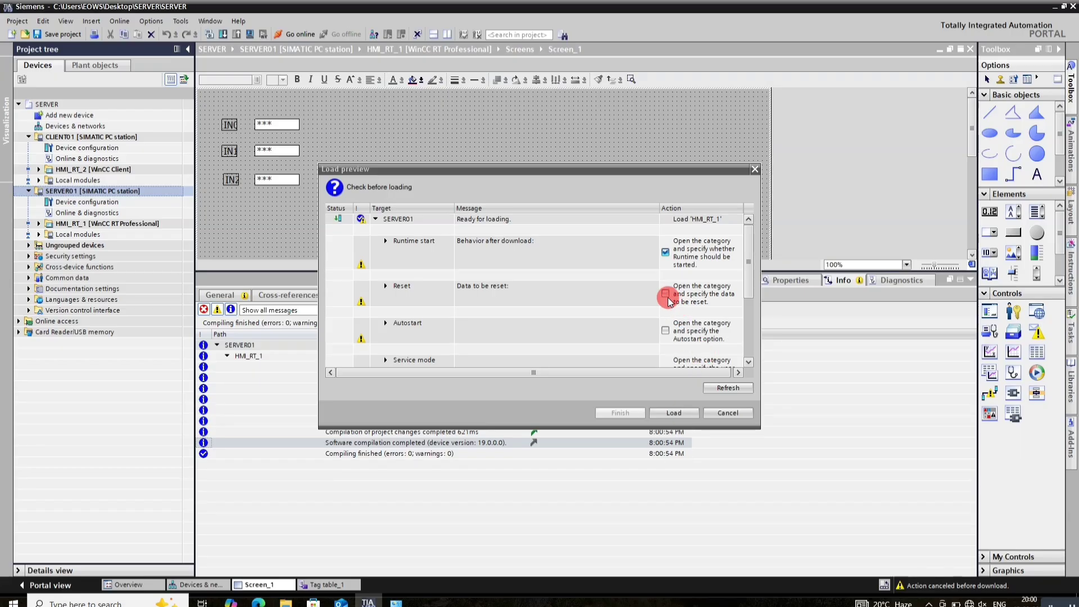
pyautogui.click(665, 331)
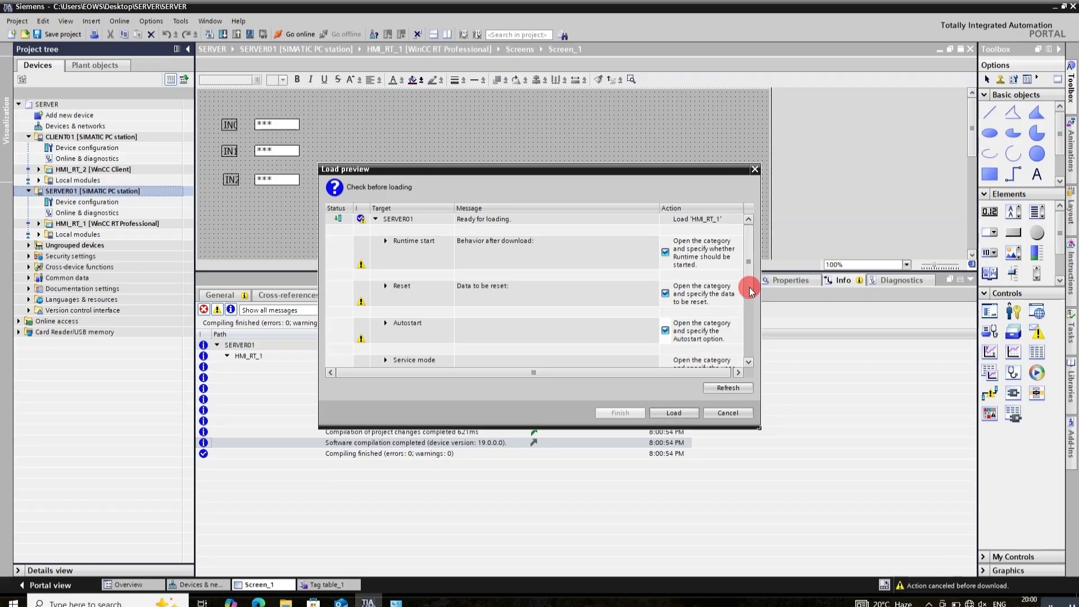
pyautogui.moveTo(749, 291); pyautogui.dragTo(750, 332)
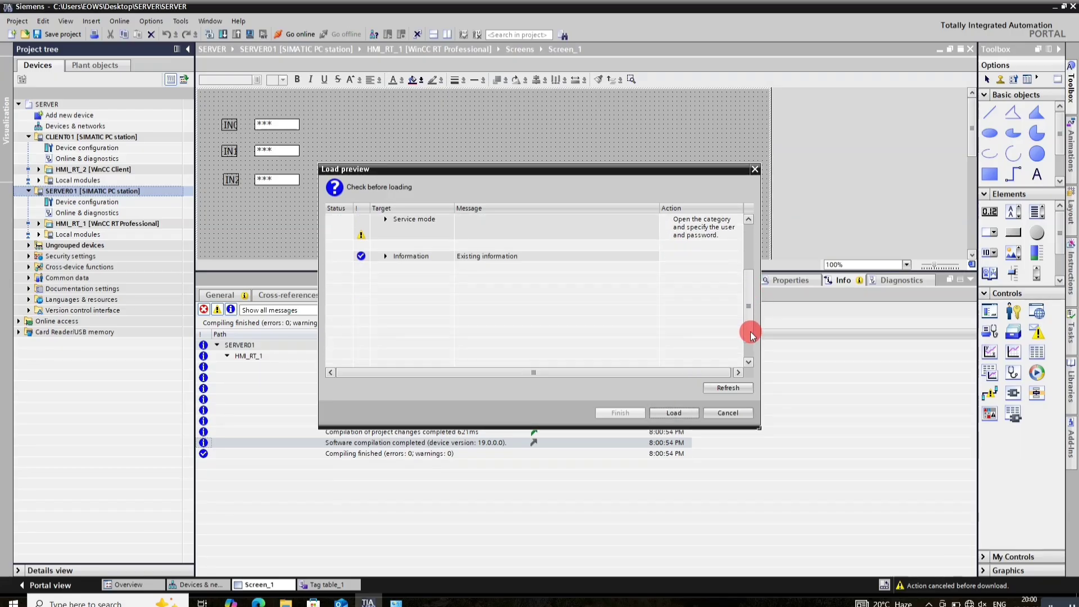
pyautogui.click(682, 411)
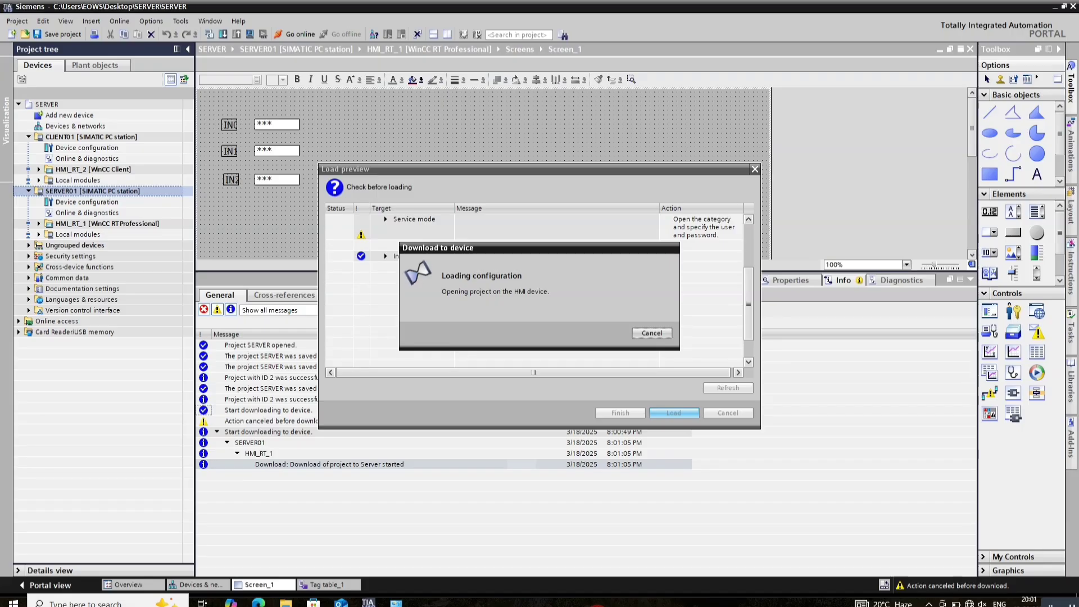
# Leave the full-screen CLIENT01 view and switch to the SERVER01 virtual machine to watch the runtime start in its maximized window.
pyautogui.press('Control_R+f')
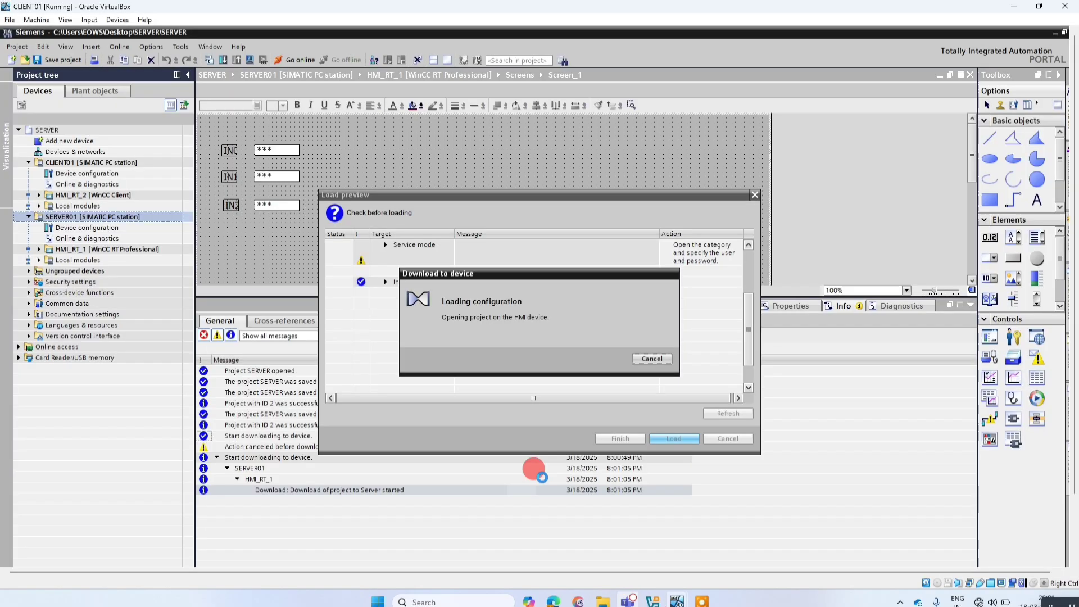
pyautogui.moveTo(675, 600)
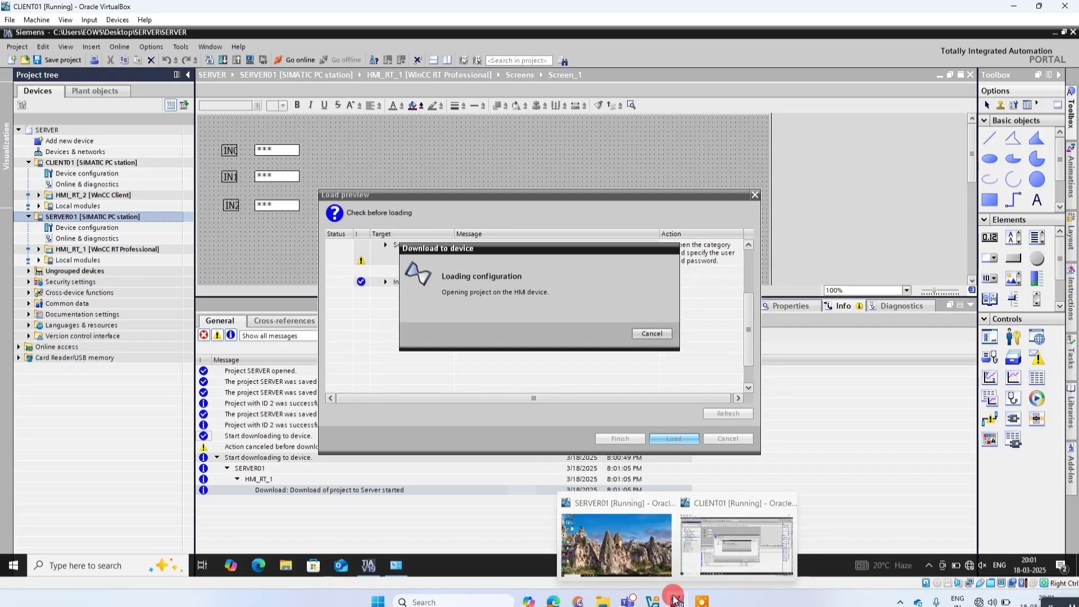
pyautogui.click(600, 544)
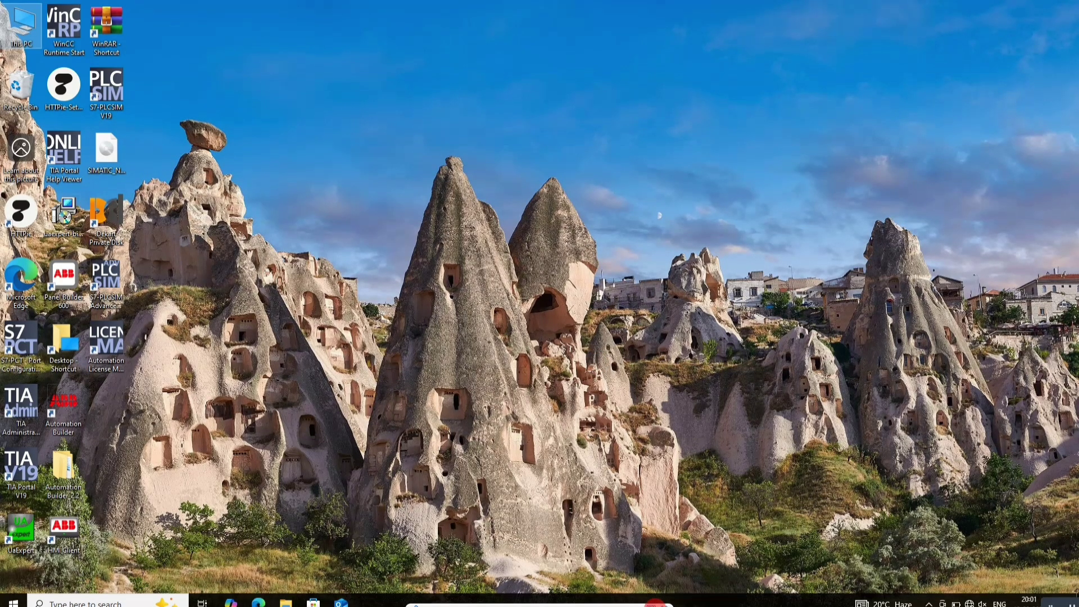
pyautogui.click(654, 604)
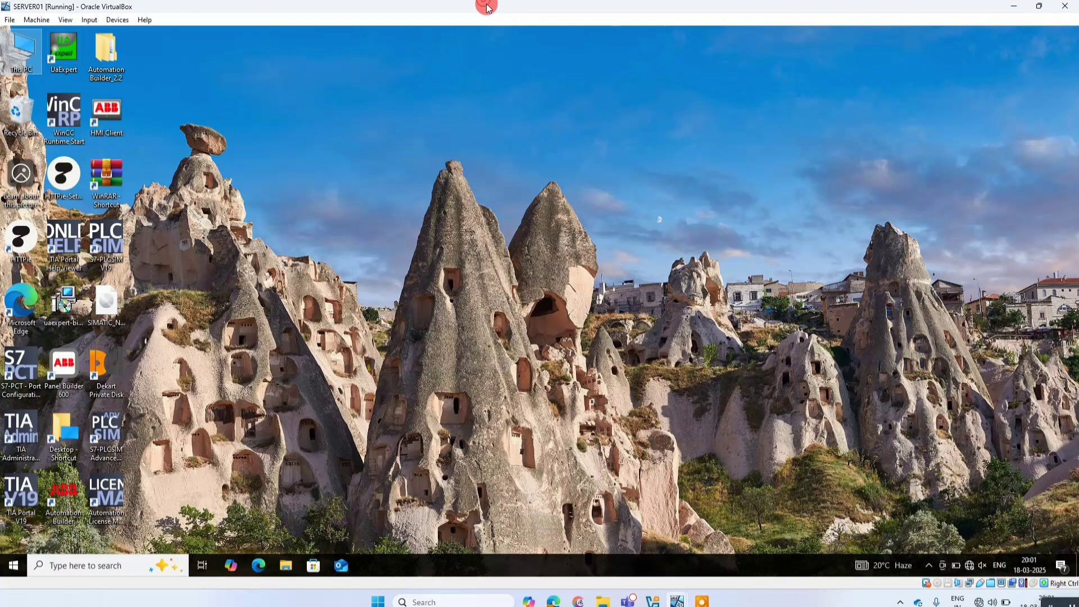
pyautogui.moveTo(487, 8); pyautogui.dragTo(305, 101)
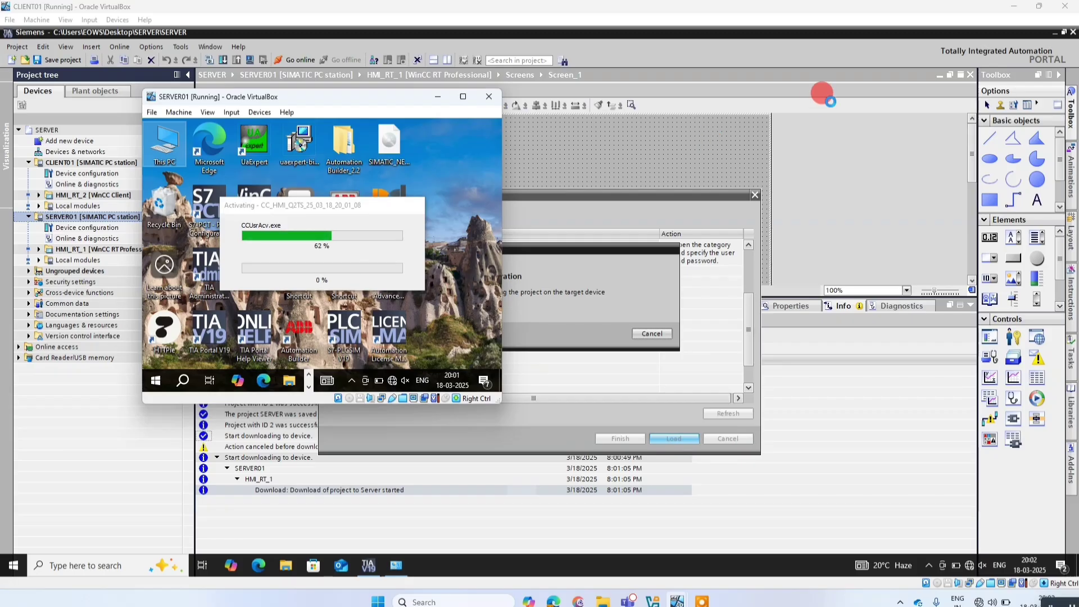
pyautogui.click(462, 96)
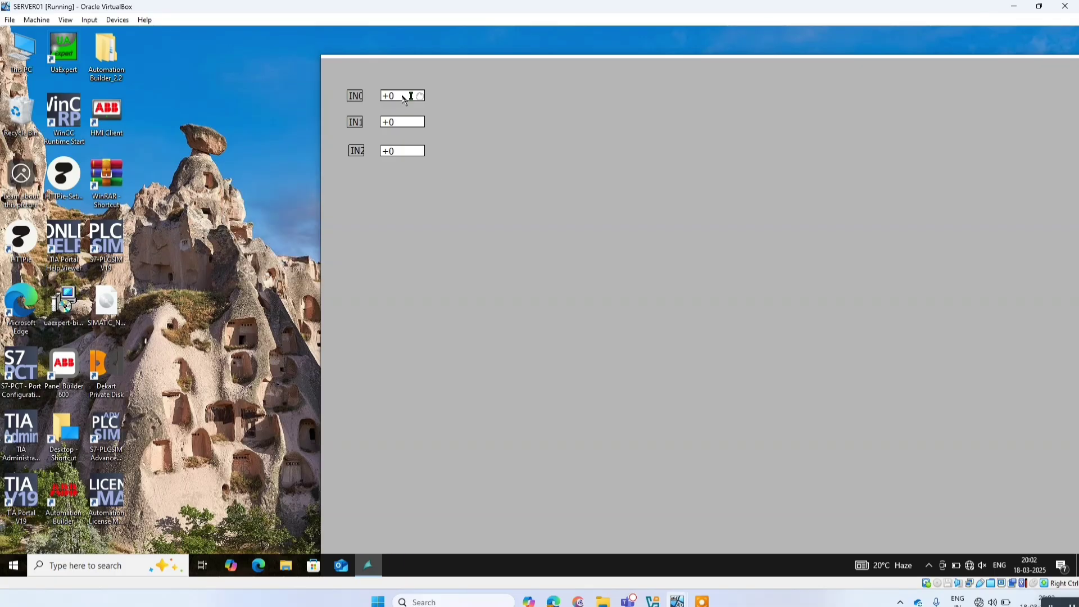
# Dismiss the runtime license notice, set IN0 to 10, IN1 to 20 and IN2 to 30, and shrink the SERVER01 virtual machine window.
pyautogui.click(587, 343)
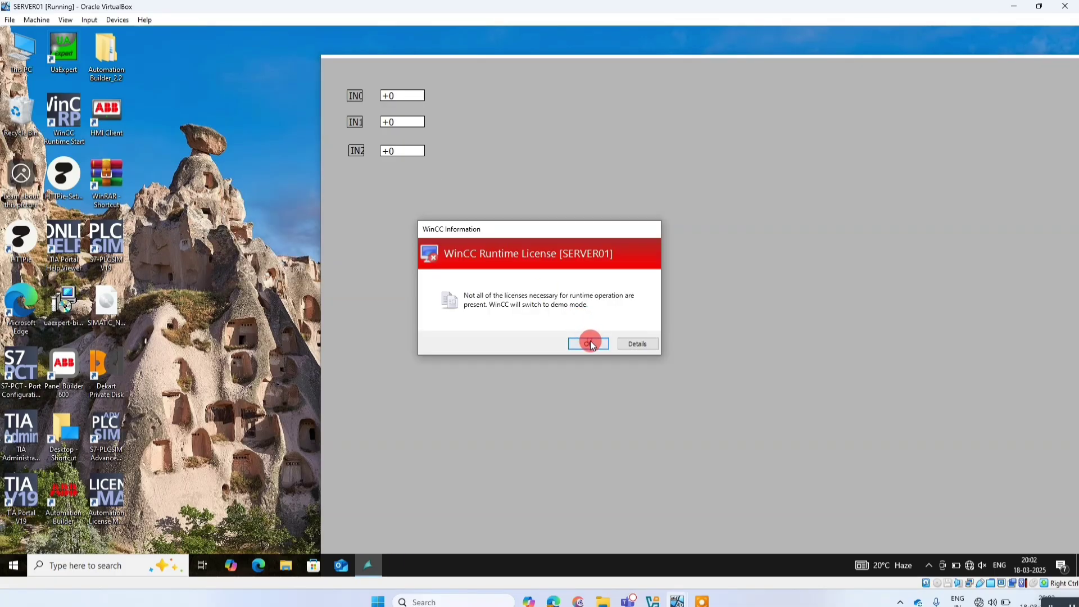
pyautogui.click(396, 93)
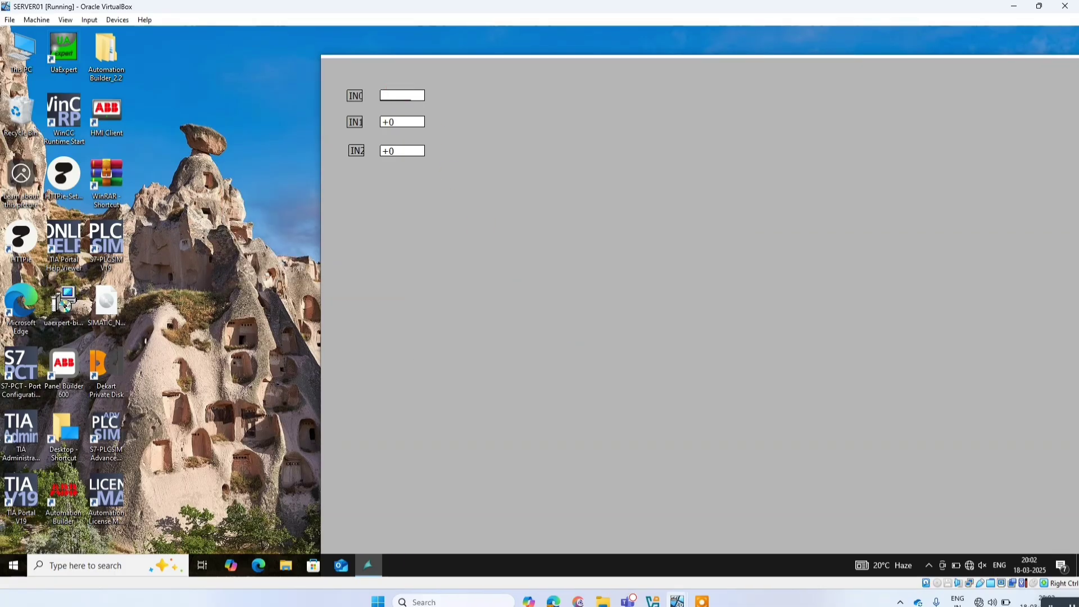
pyautogui.click(401, 124)
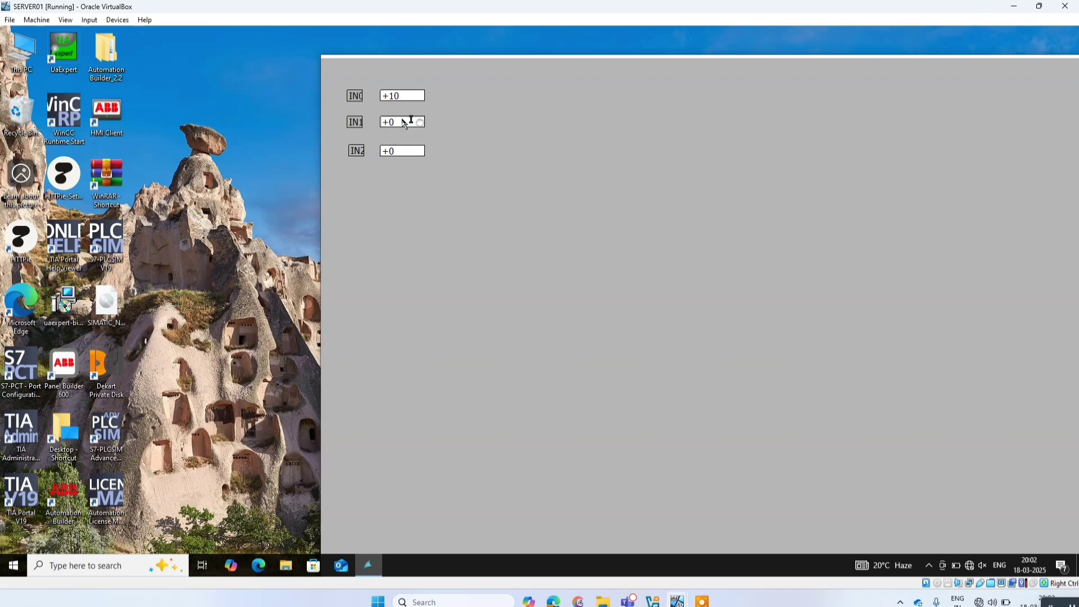
pyautogui.click(408, 150)
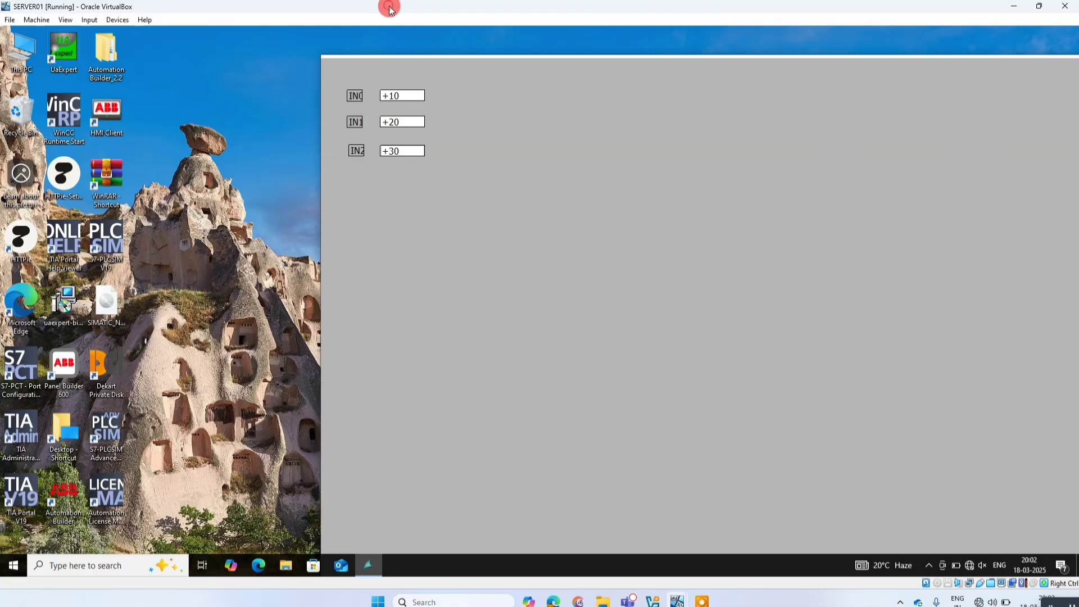
pyautogui.moveTo(400, 49); pyautogui.dragTo(93, 44)
pyautogui.doubleClick(230, 7)
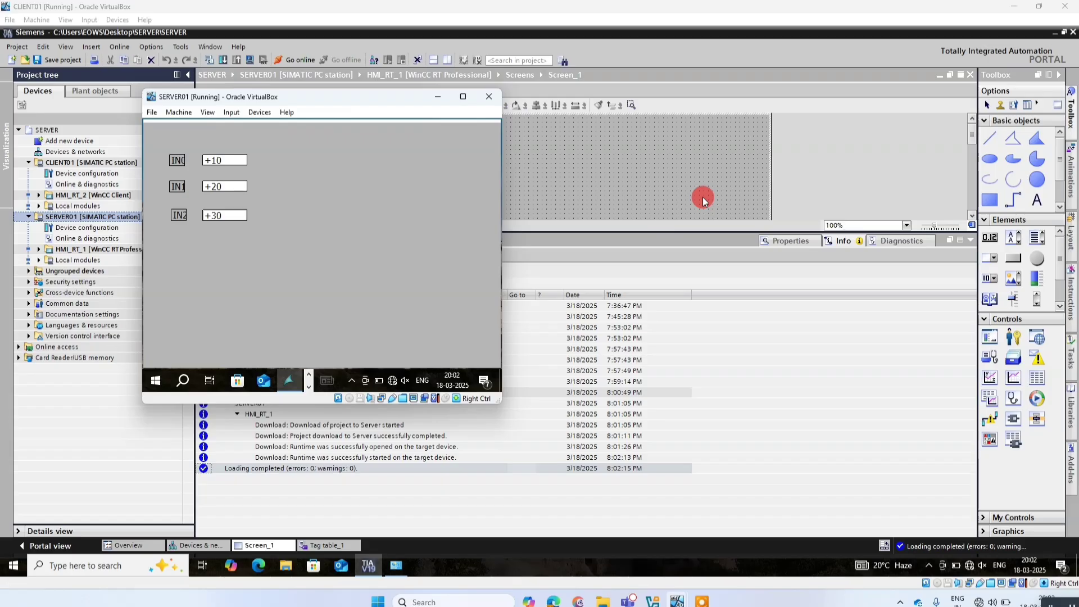
pyautogui.click(1056, 32)
pyautogui.click(74, 202)
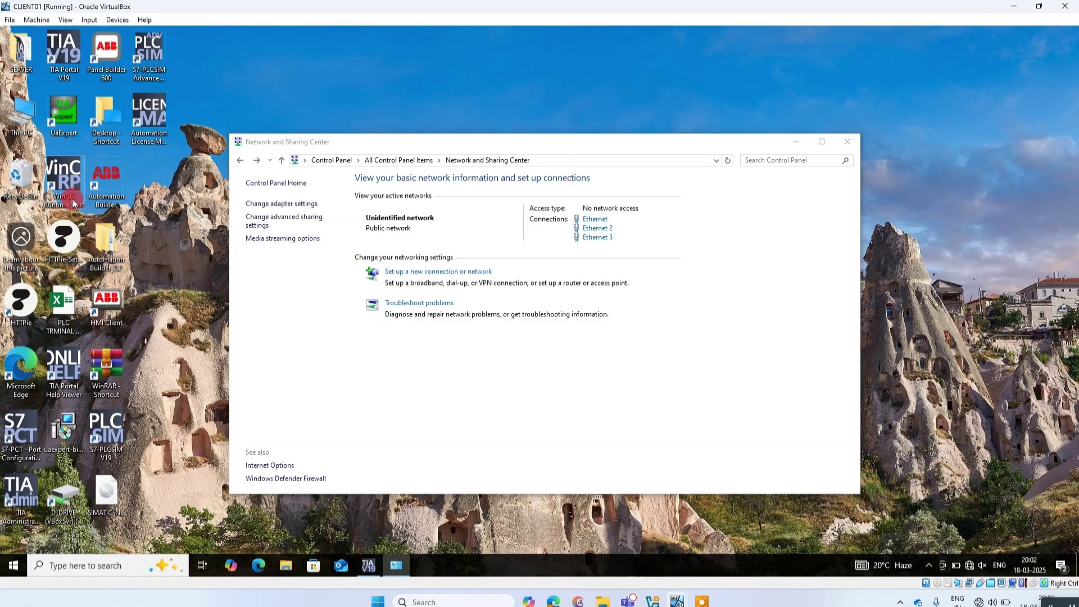
pyautogui.click(262, 178)
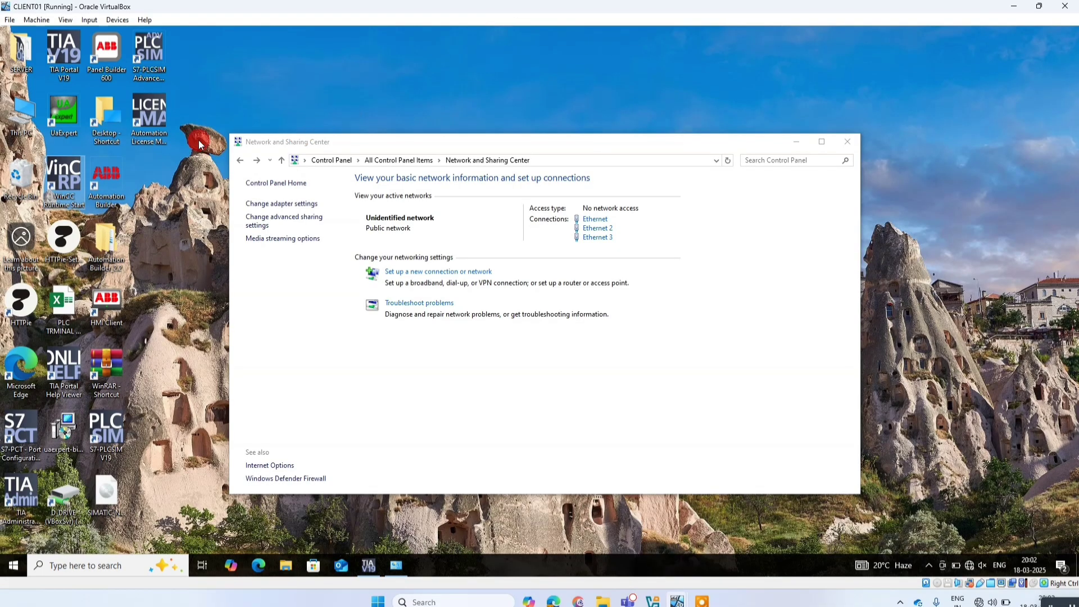
pyautogui.doubleClick(63, 181)
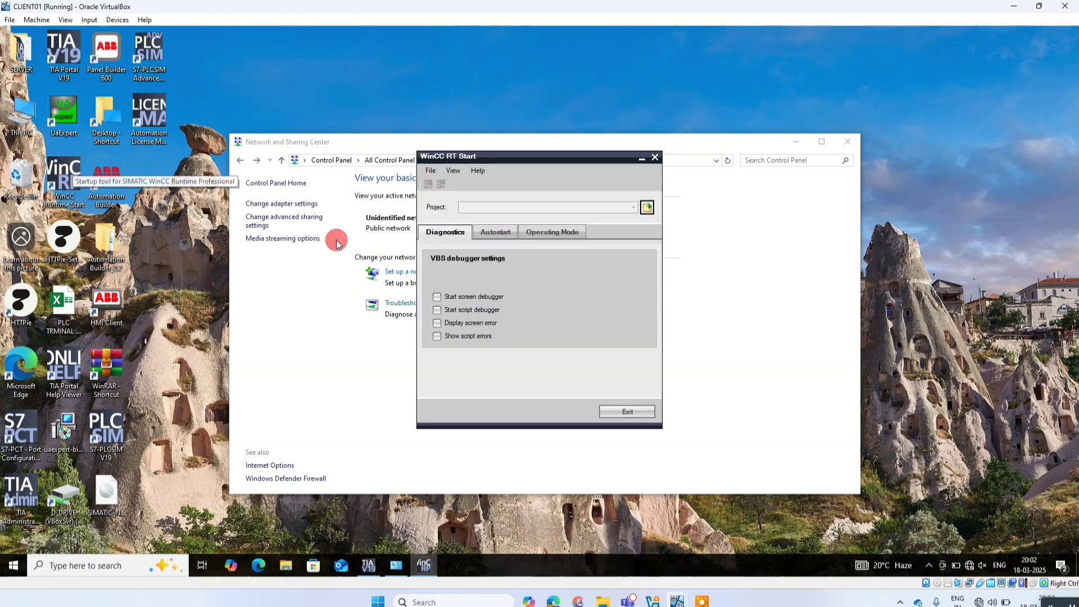
pyautogui.click(647, 208)
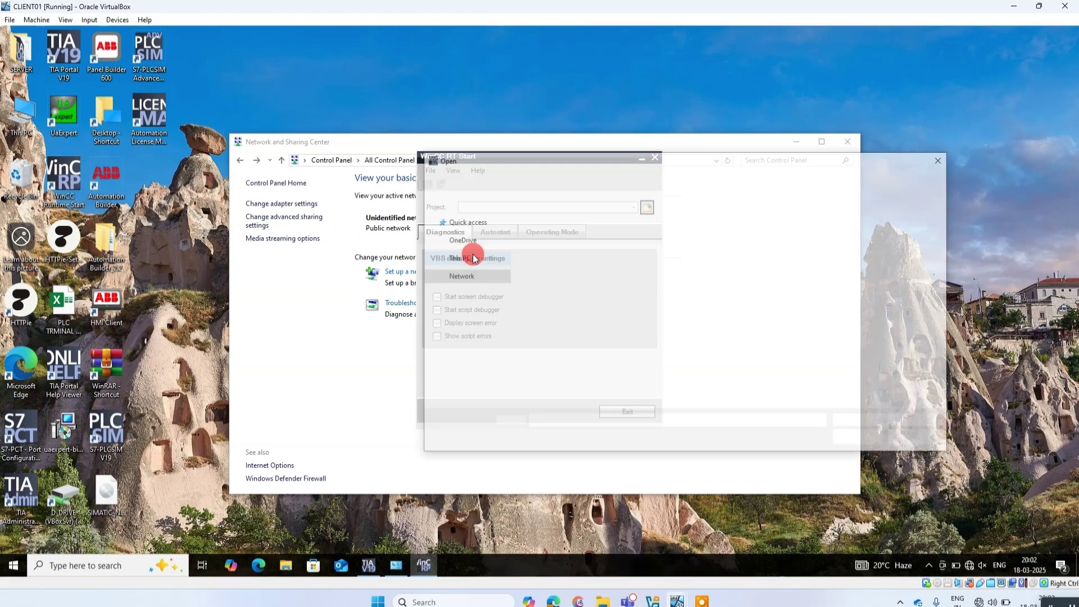
pyautogui.doubleClick(551, 241)
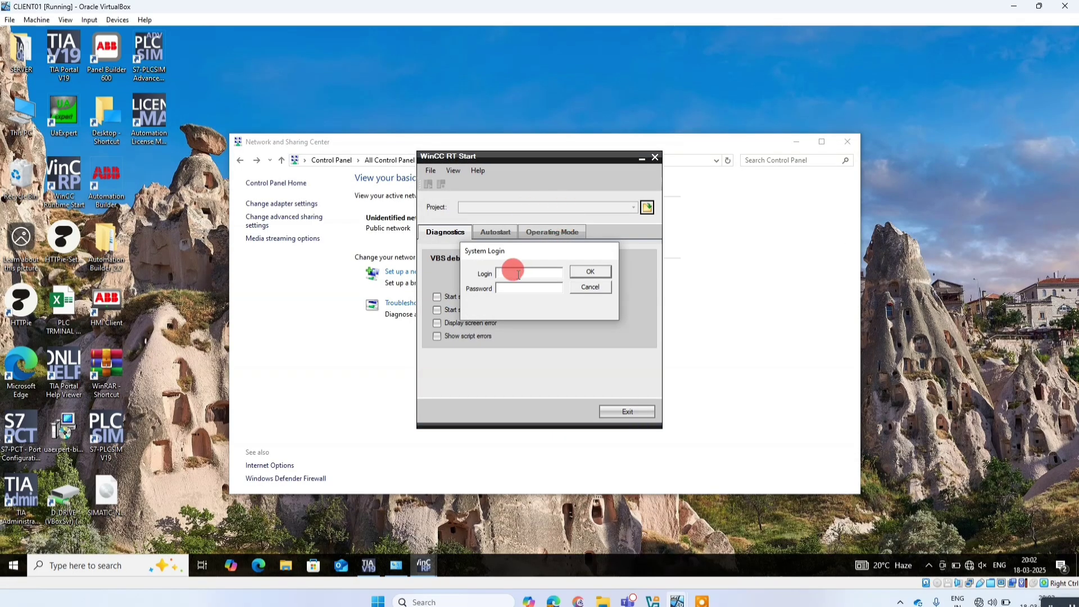
pyautogui.click(592, 288)
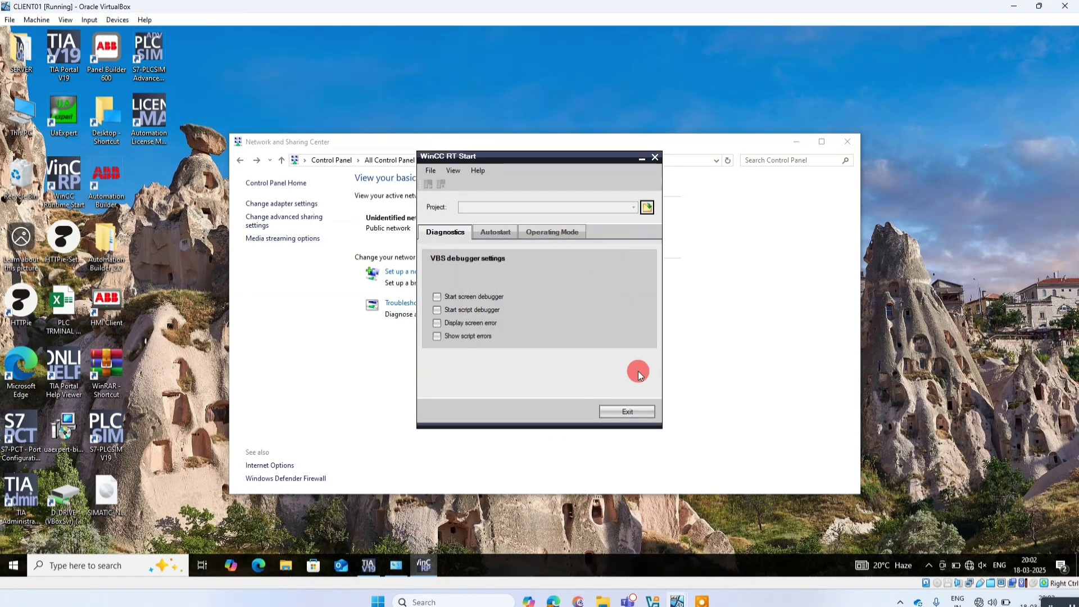
pyautogui.click(634, 413)
pyautogui.click(539, 331)
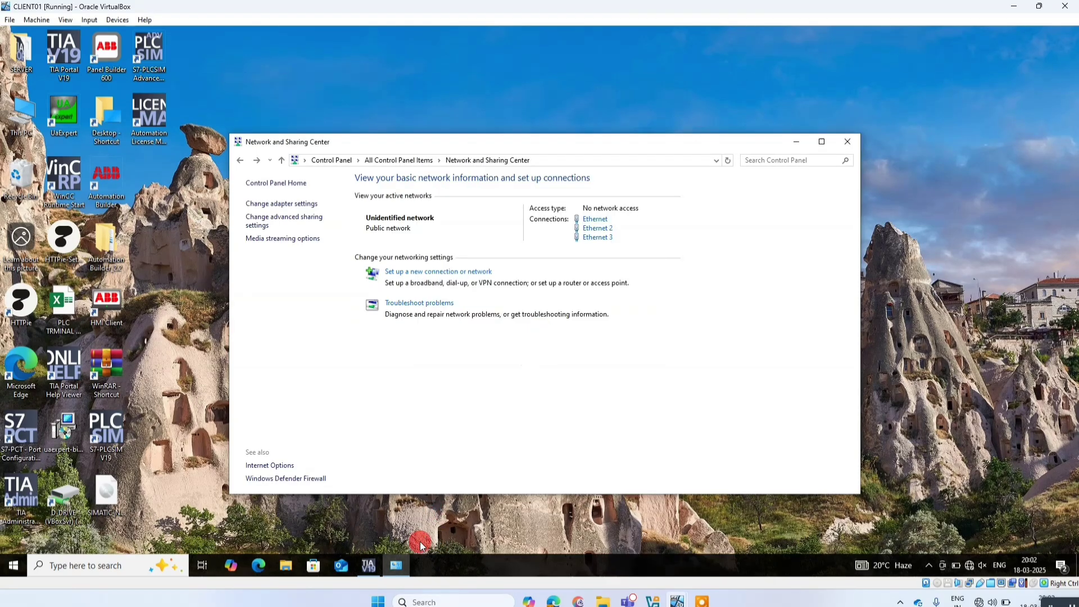
# Return to TIA Portal on CLIENT01 and bring the SERVER01 virtual machine window in front of it.
pyautogui.click(367, 568)
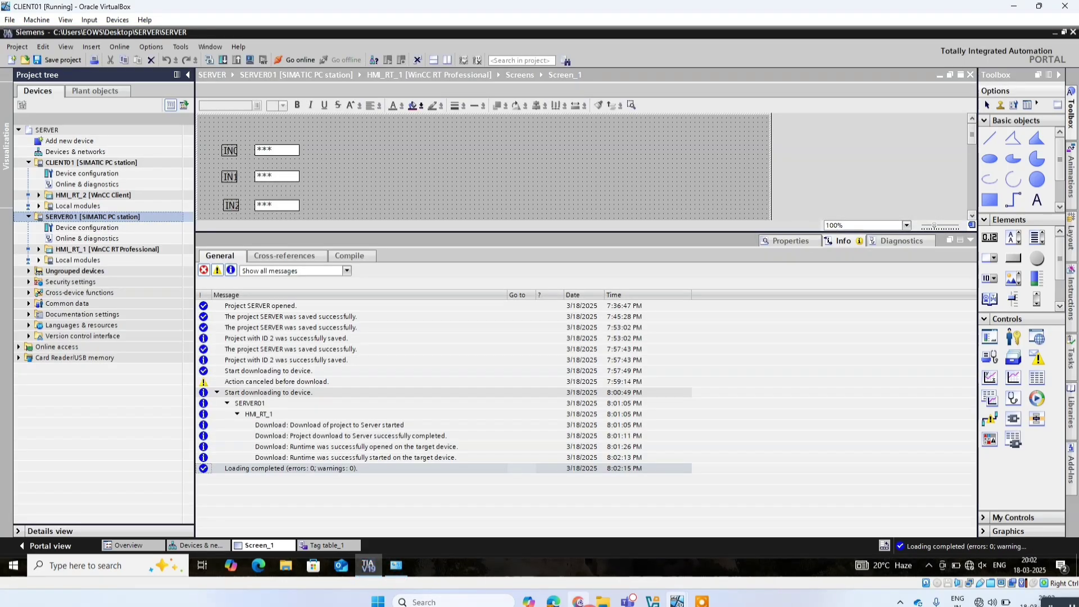
pyautogui.moveTo(677, 600)
pyautogui.click(730, 533)
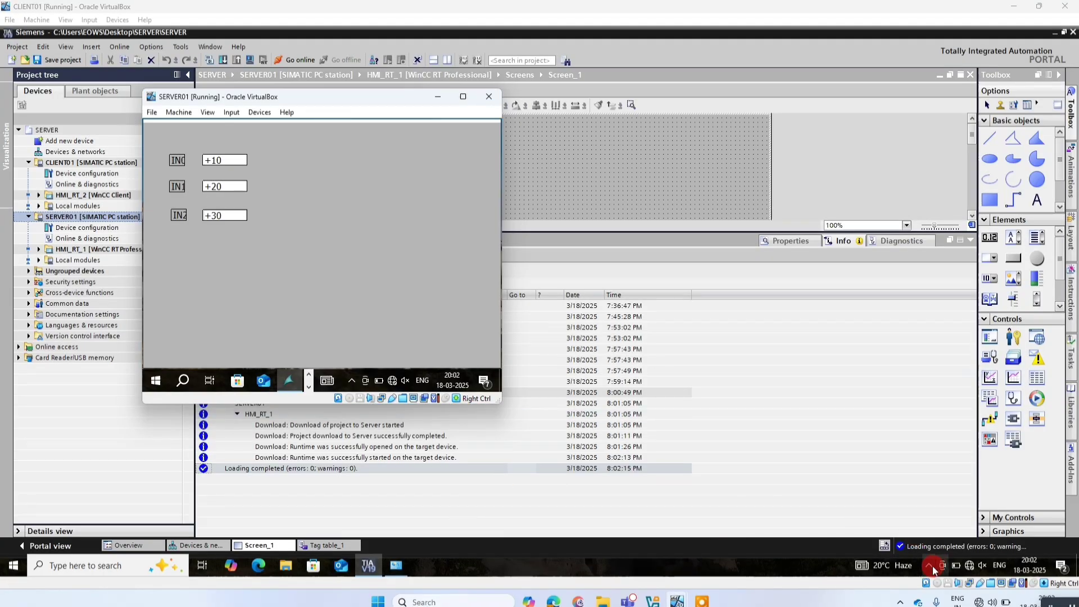
# Switch to the SERVER01 virtual machine, maximize its window and deactivate its running WinCC runtime.
pyautogui.click(930, 566)
pyautogui.click(950, 519)
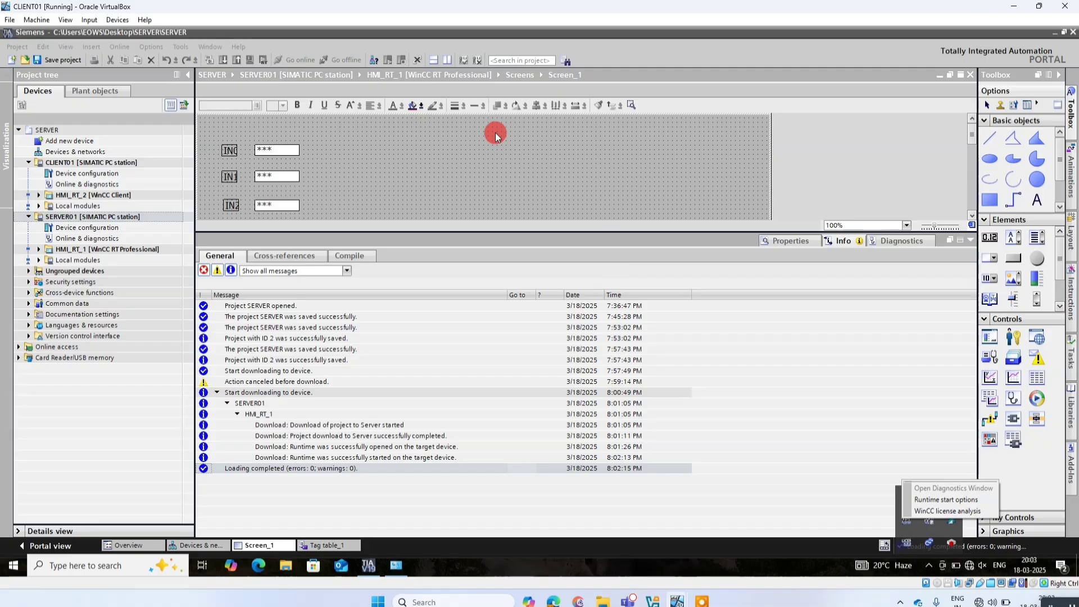
pyautogui.moveTo(677, 600)
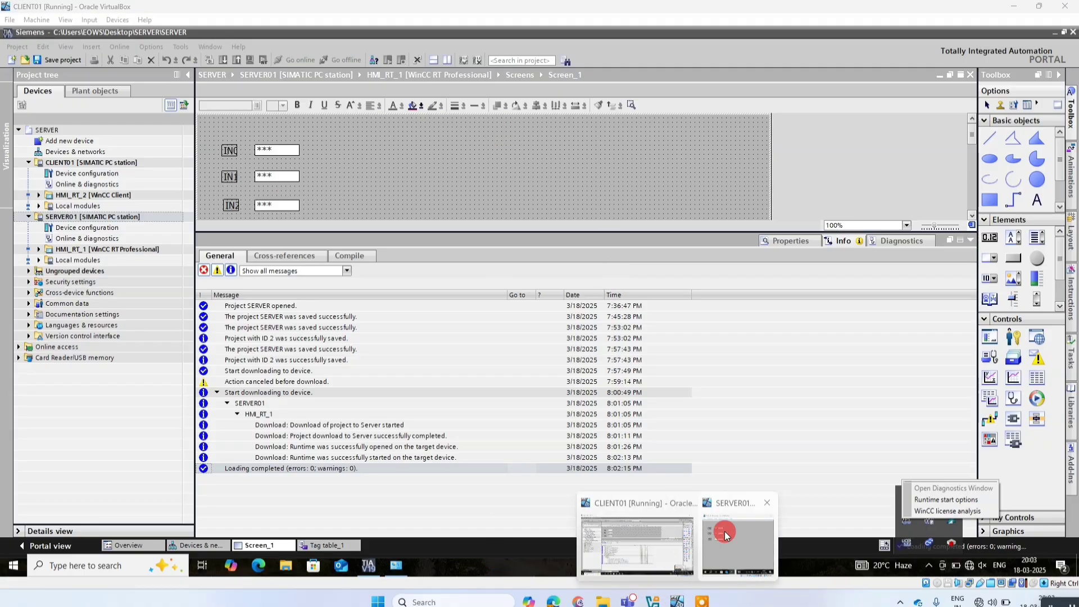
pyautogui.click(726, 532)
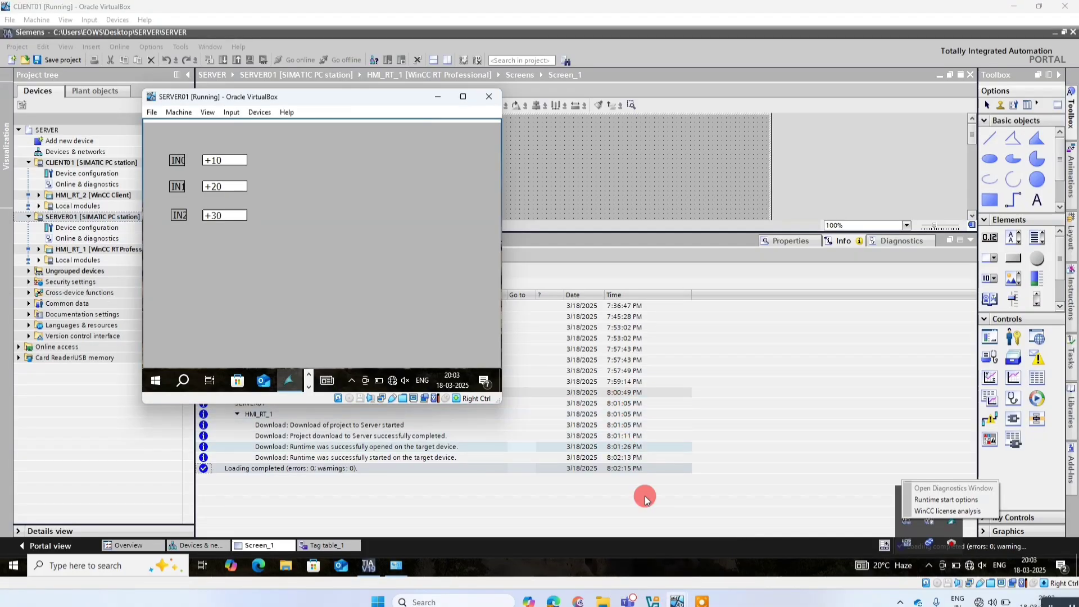
pyautogui.click(474, 98)
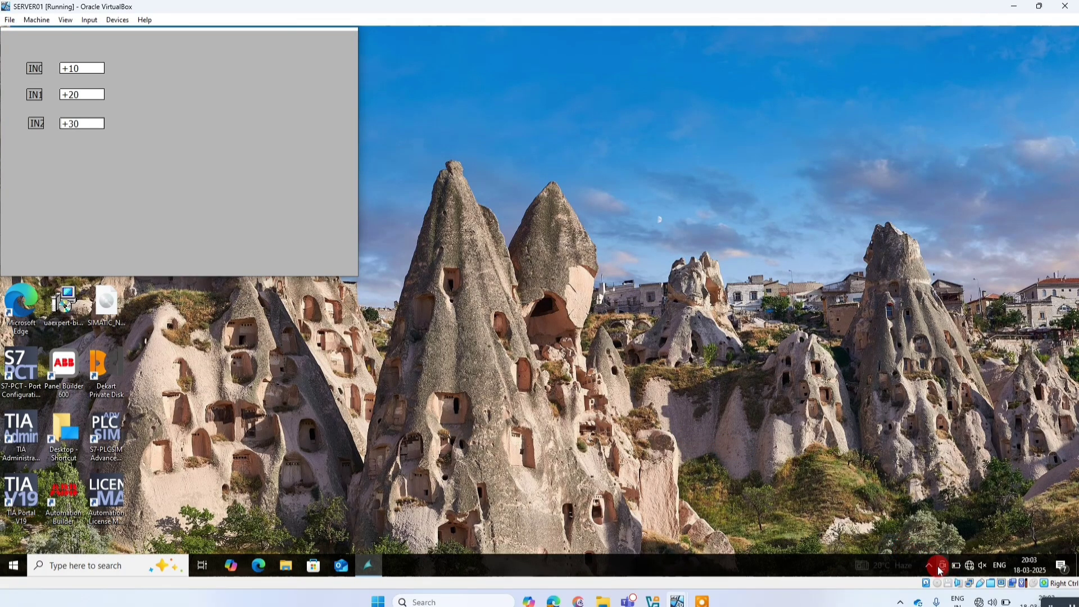
pyautogui.click(936, 566)
pyautogui.rightClick(956, 530)
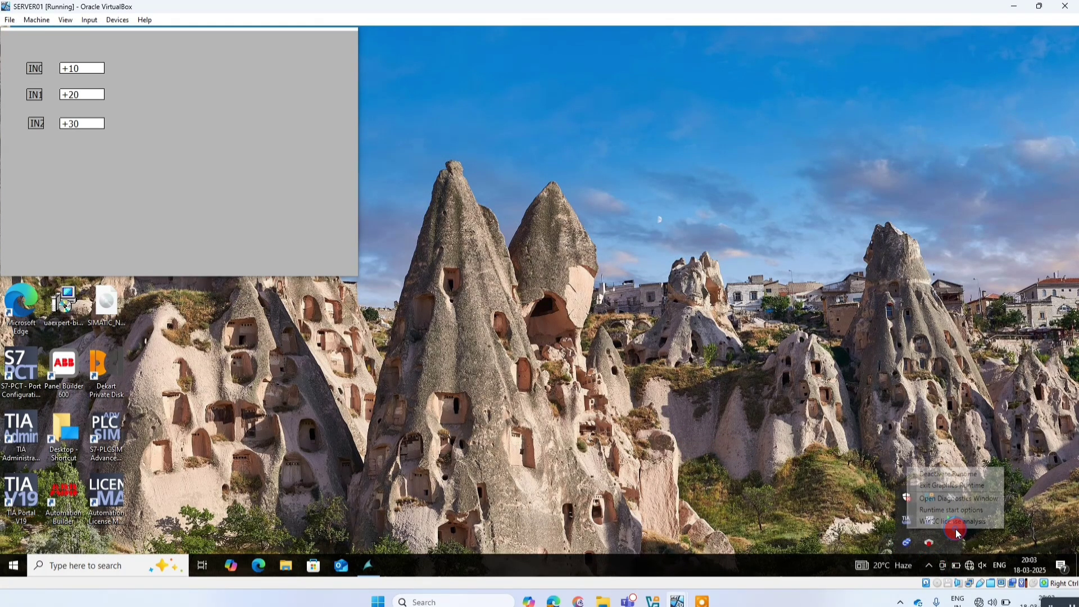
pyautogui.click(930, 474)
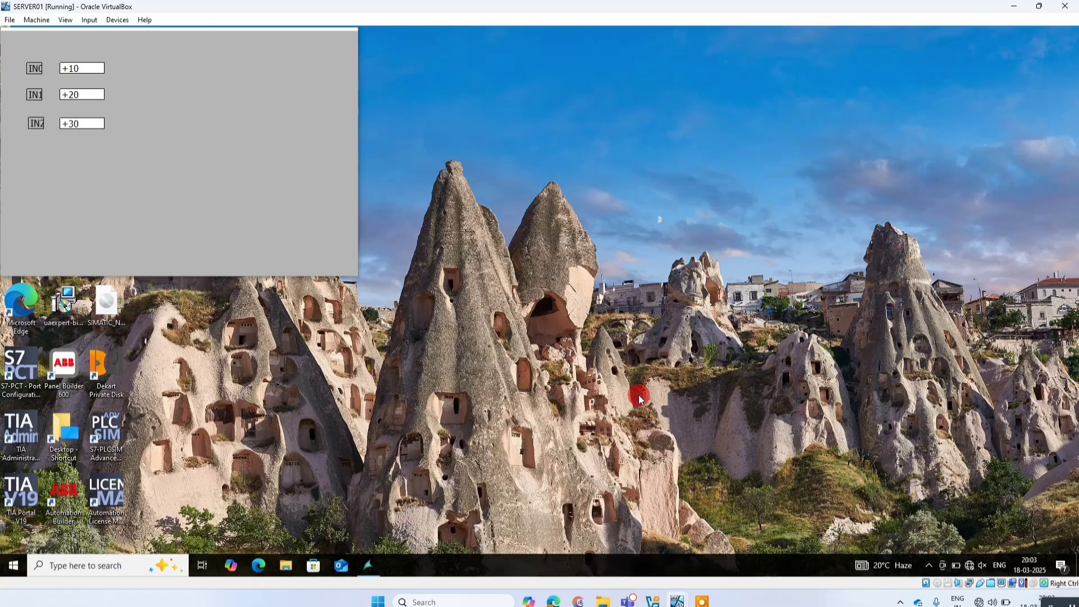
# Return to TIA Portal on CLIENT01 and open the User administration of HMI_RT_1 under SERVER01.
pyautogui.moveTo(681, 600)
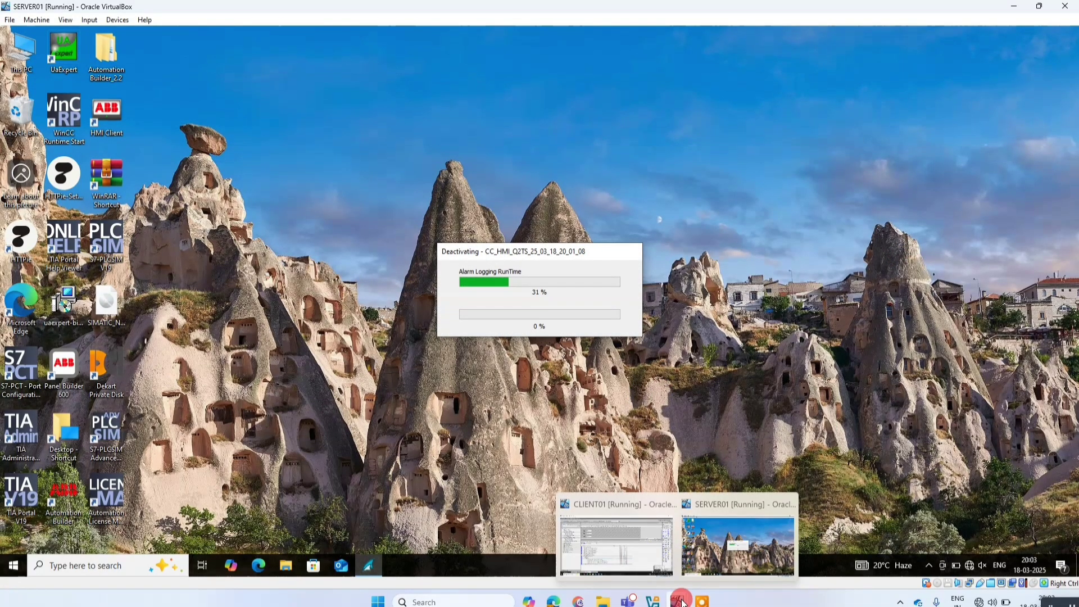
pyautogui.click(616, 543)
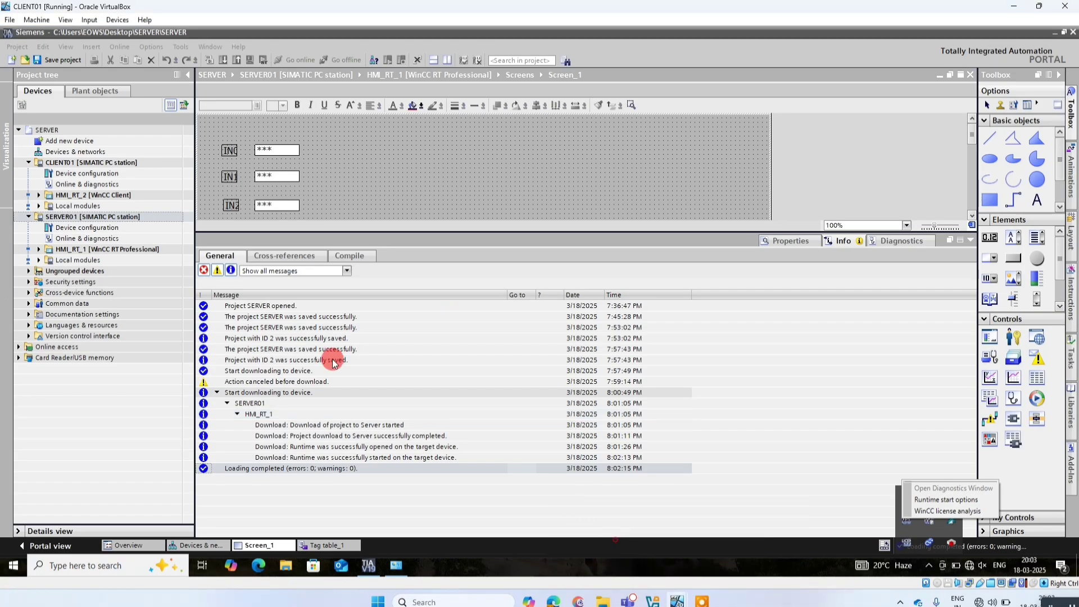
pyautogui.click(39, 249)
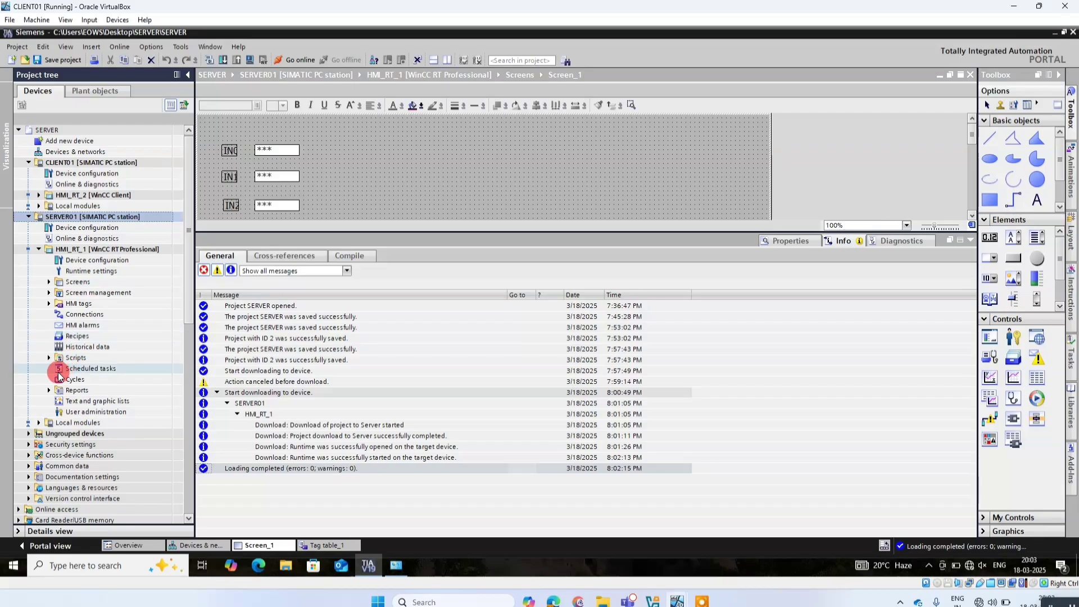
pyautogui.doubleClick(68, 413)
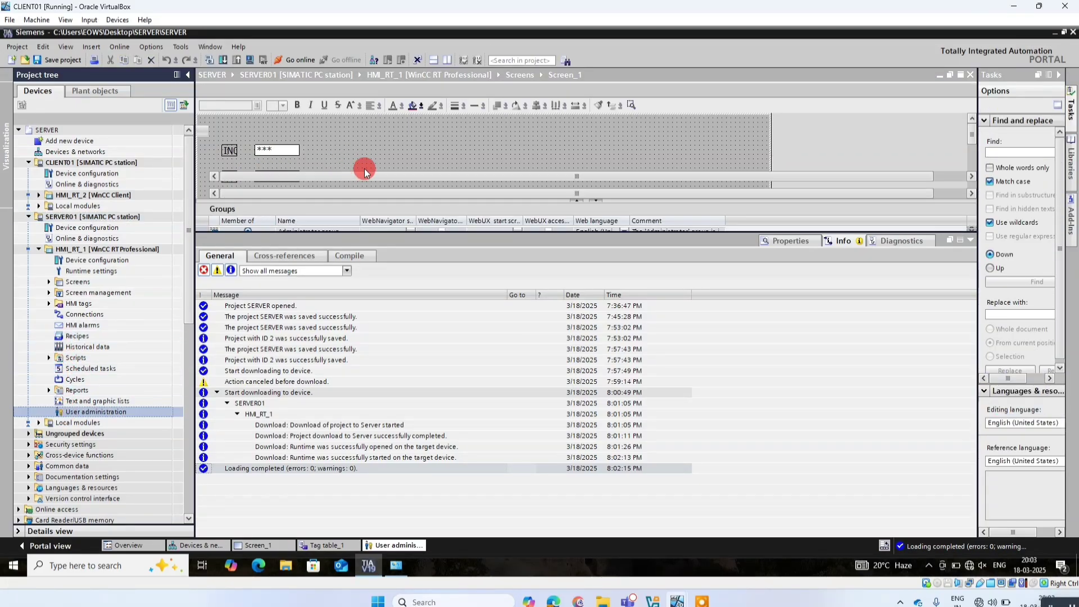
pyautogui.click(272, 152)
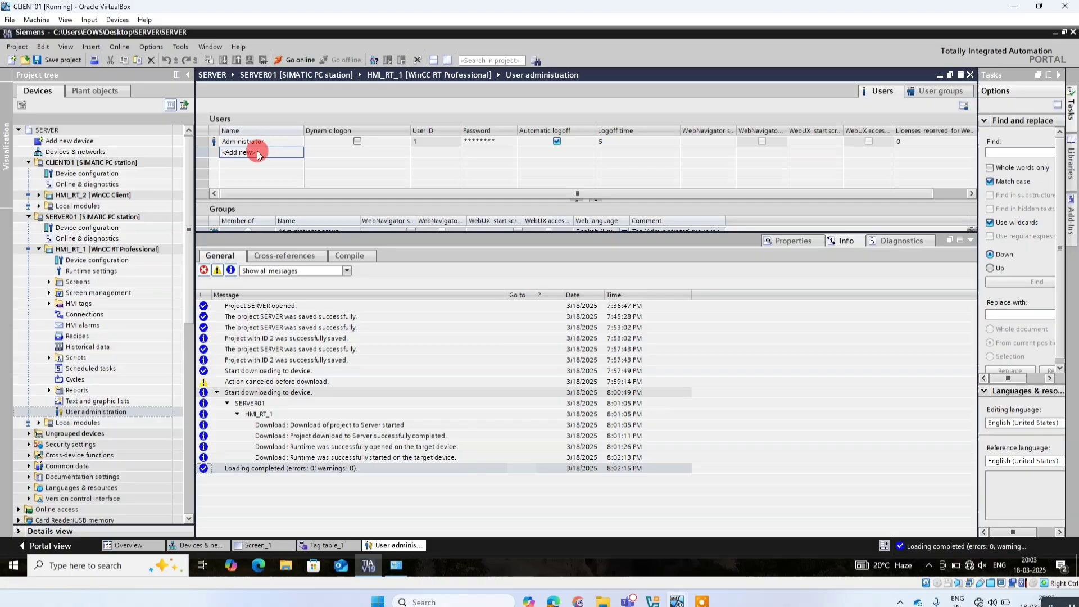
pyautogui.click(255, 151)
pyautogui.click(269, 137)
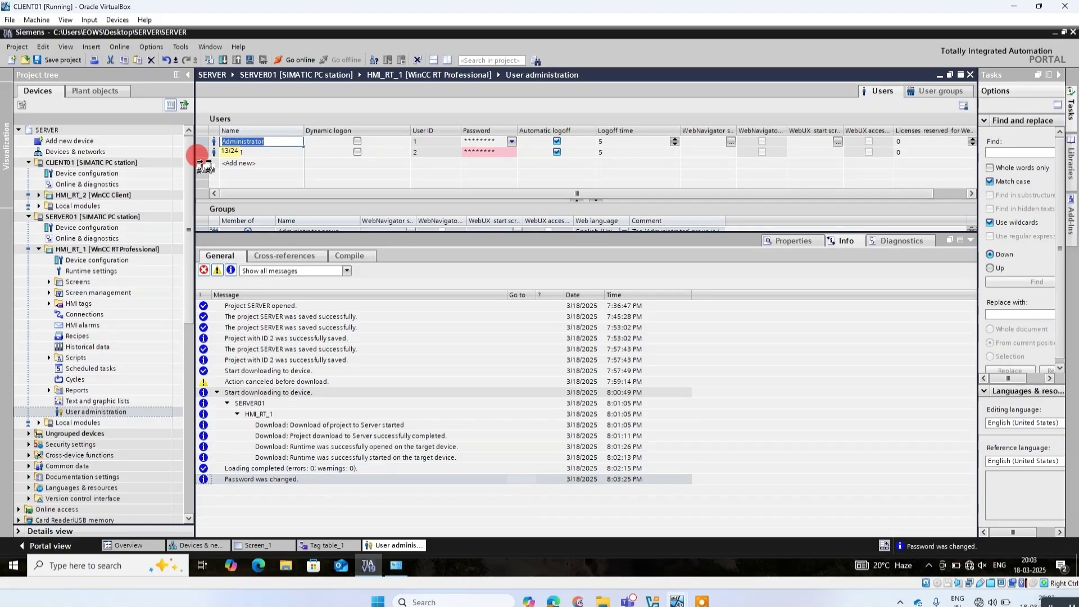
pyautogui.click(203, 141)
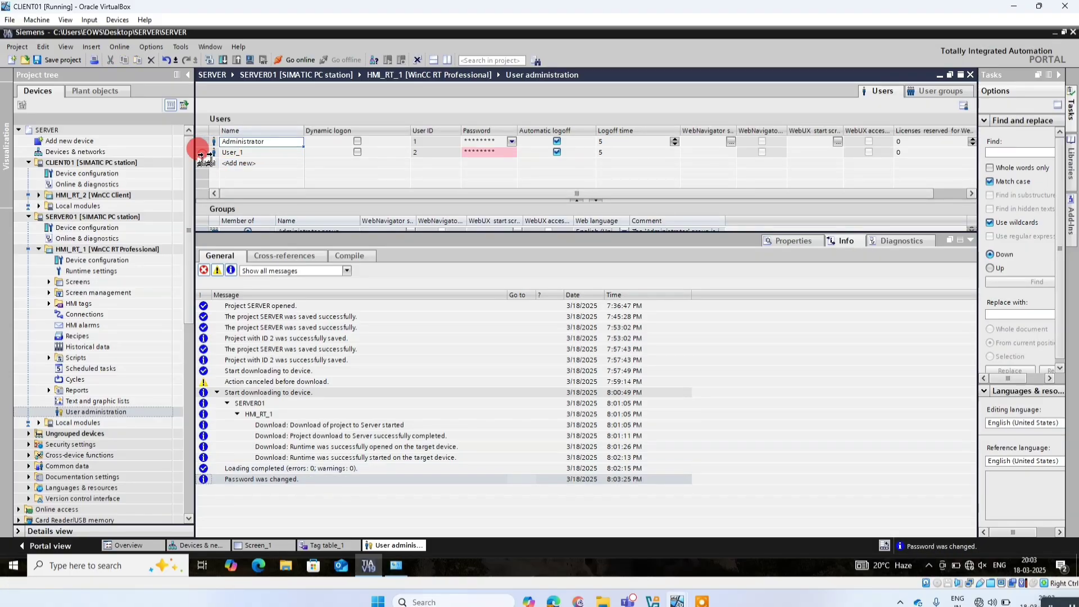
pyautogui.click(207, 152)
pyautogui.press('Delete')
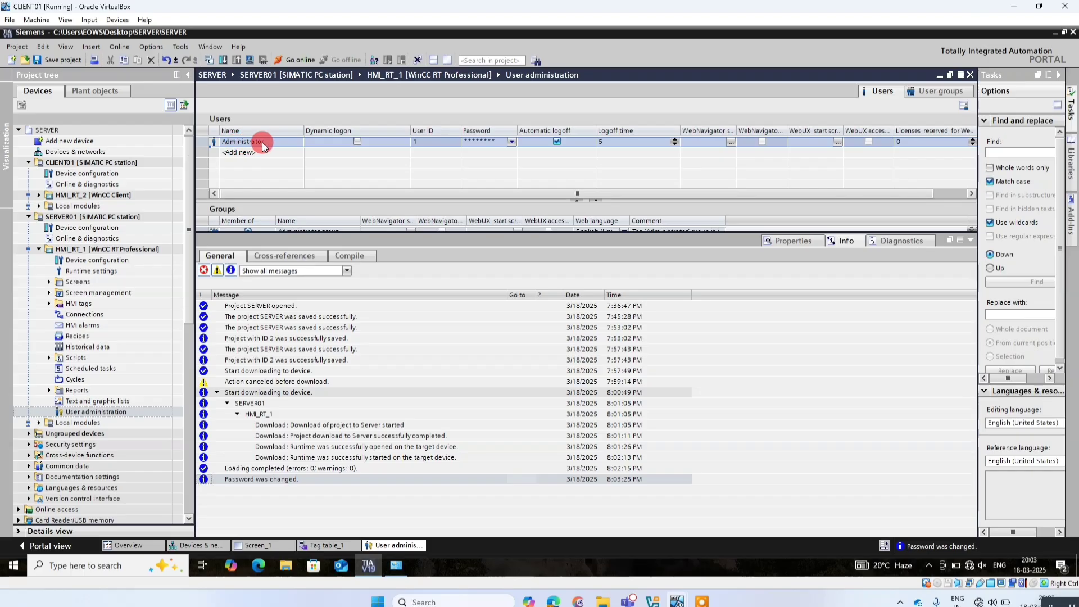
# Rename the Administrator user to Admin, enter and confirm its account password, and close the User administration editor.
pyautogui.click(260, 144)
pyautogui.click(268, 138)
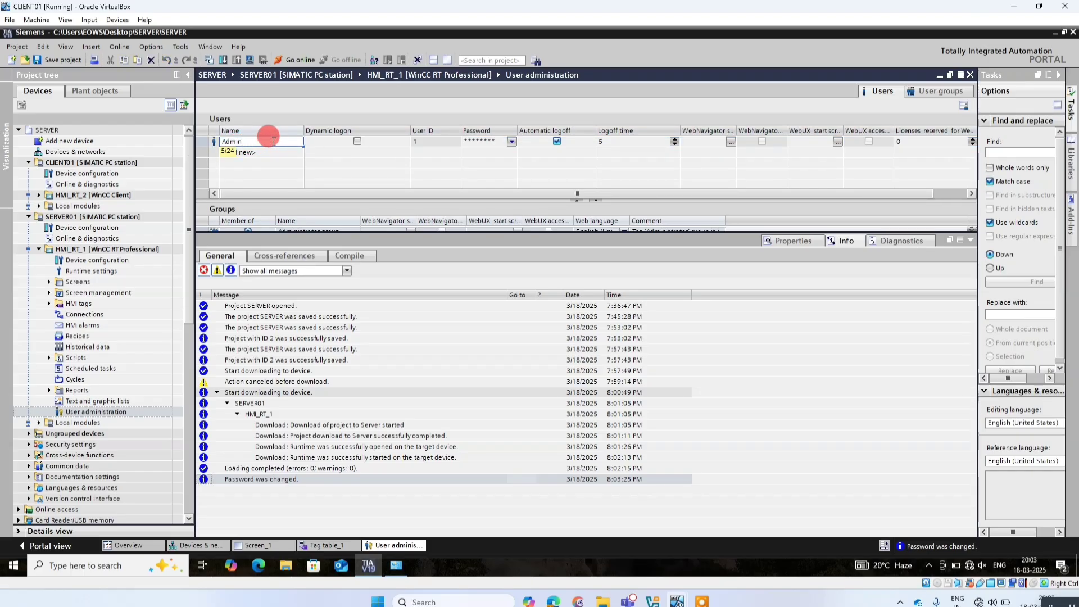
pyautogui.click(495, 140)
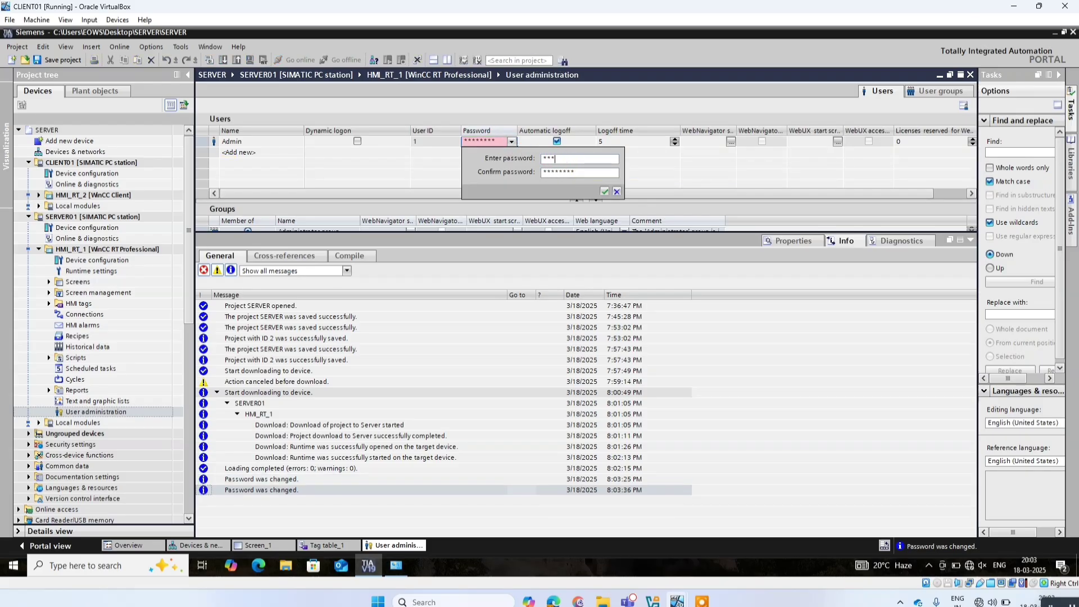
pyautogui.write('*')
pyautogui.press('Tab')
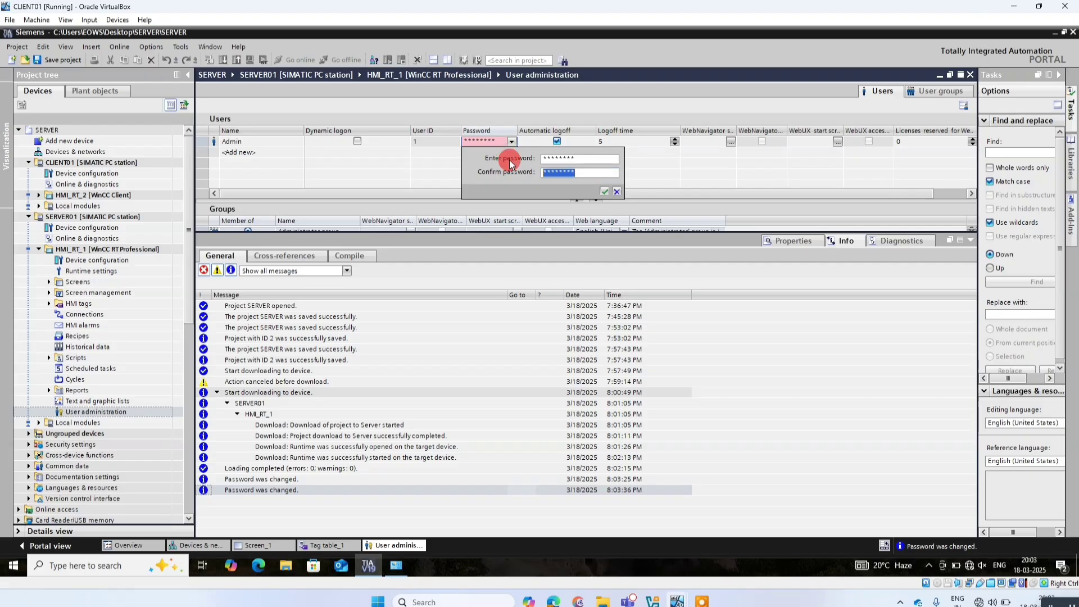
pyautogui.write('******')
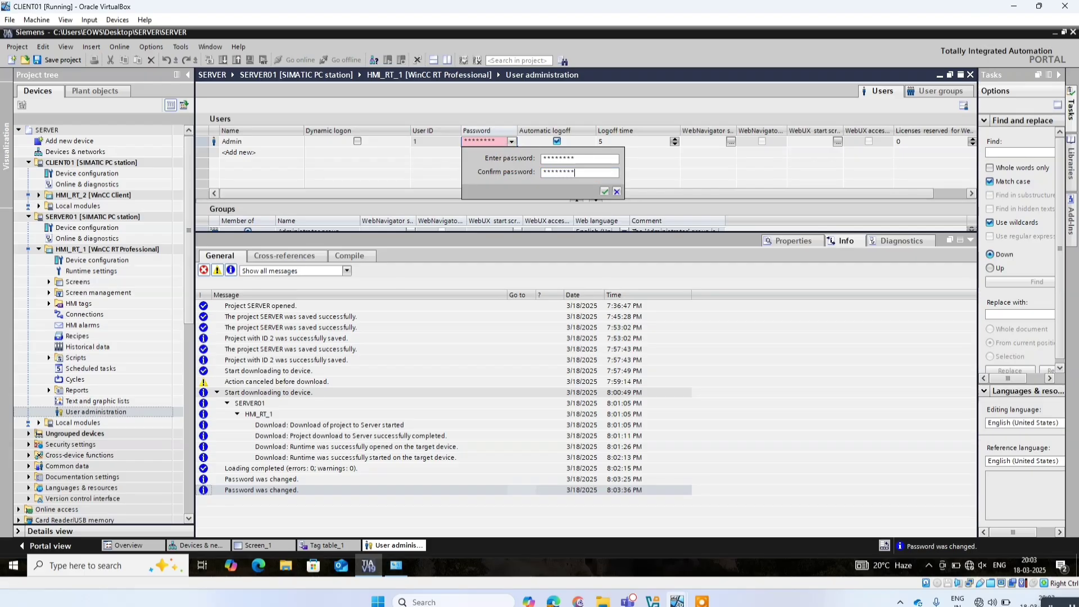
pyautogui.click(606, 191)
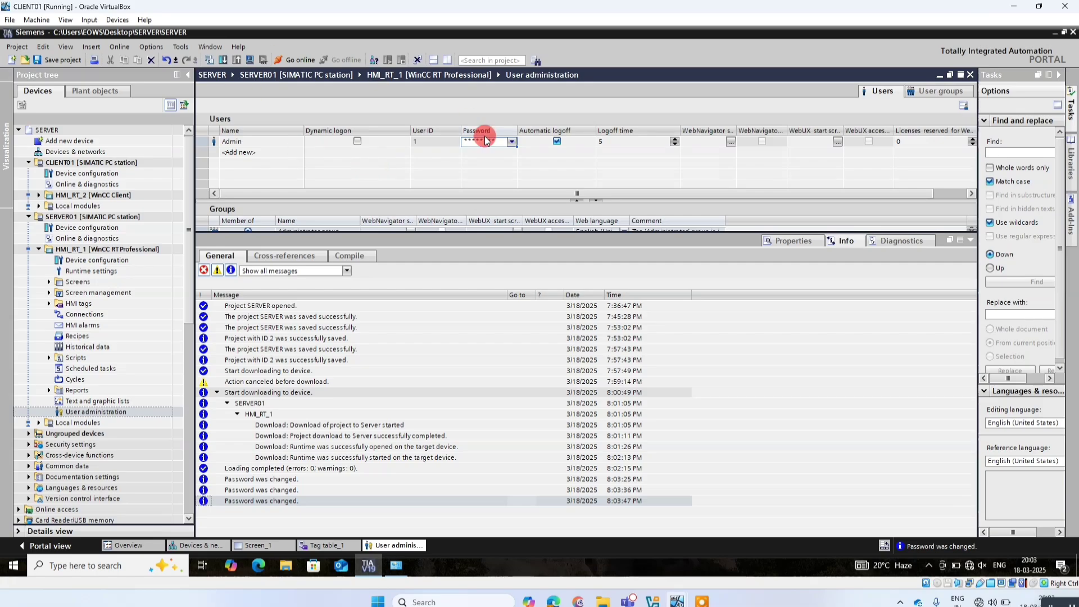
pyautogui.click(972, 76)
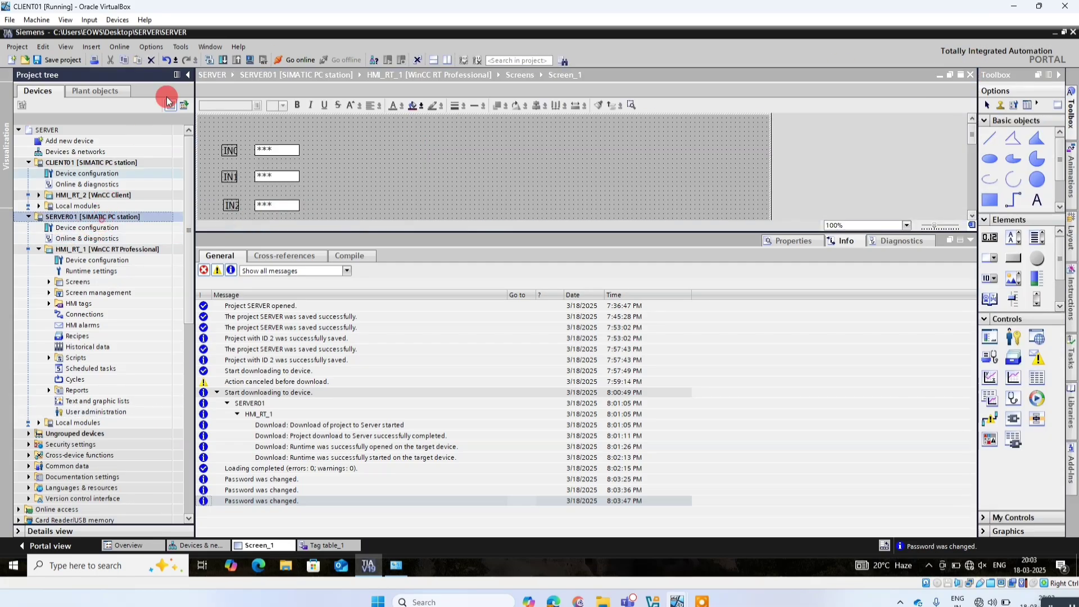
# Start an extended download of SERVER01 to \\Server01\runtime, glancing at the SERVER01 virtual machine before loading.
pyautogui.click(119, 47)
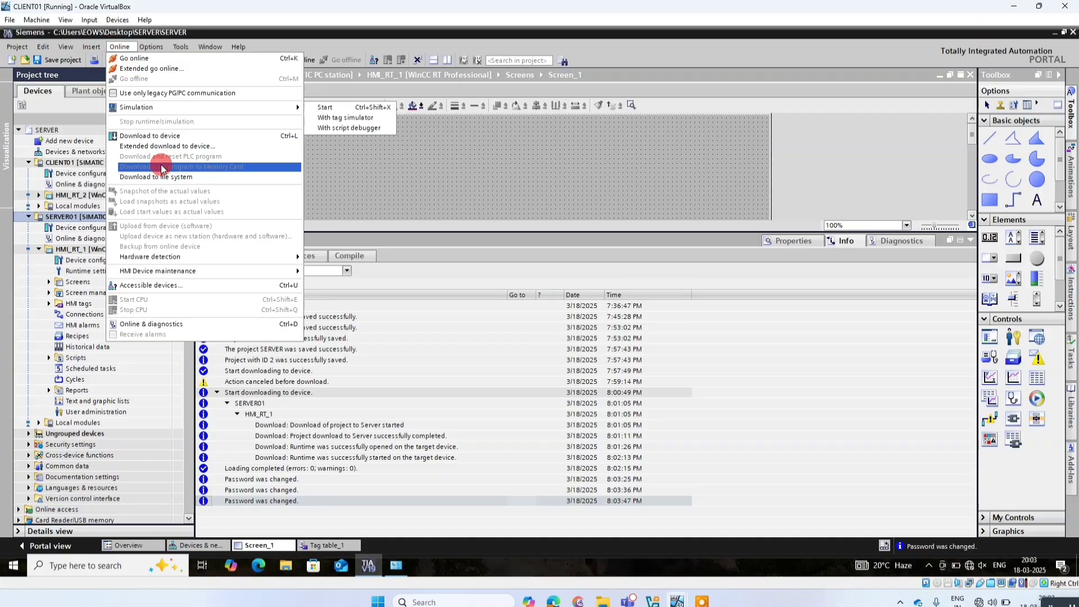
pyautogui.press('Escape')
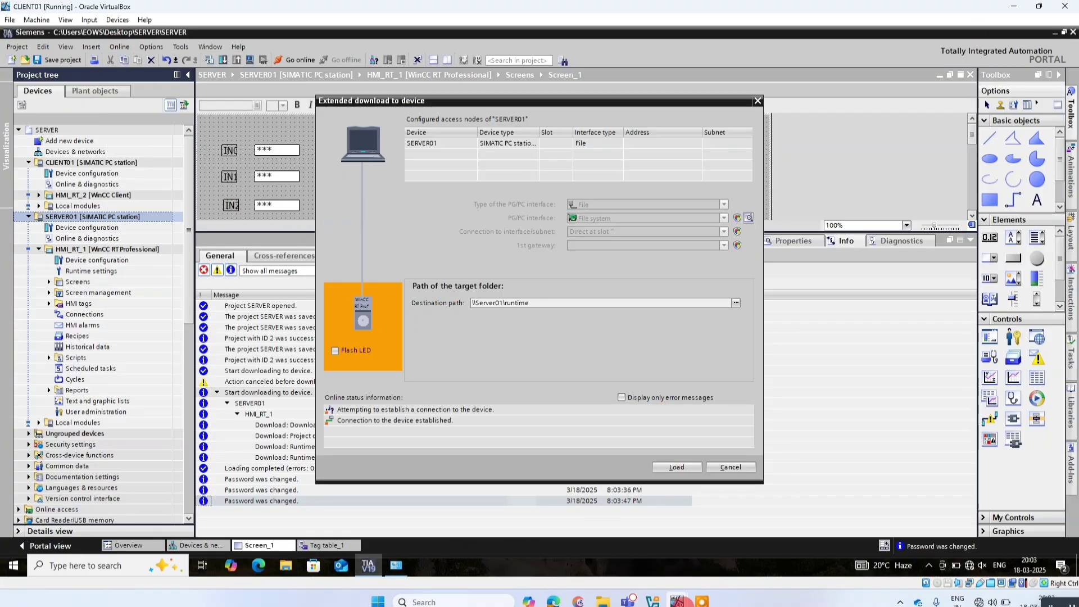
pyautogui.moveTo(677, 600)
pyautogui.click(752, 538)
pyautogui.click(616, 544)
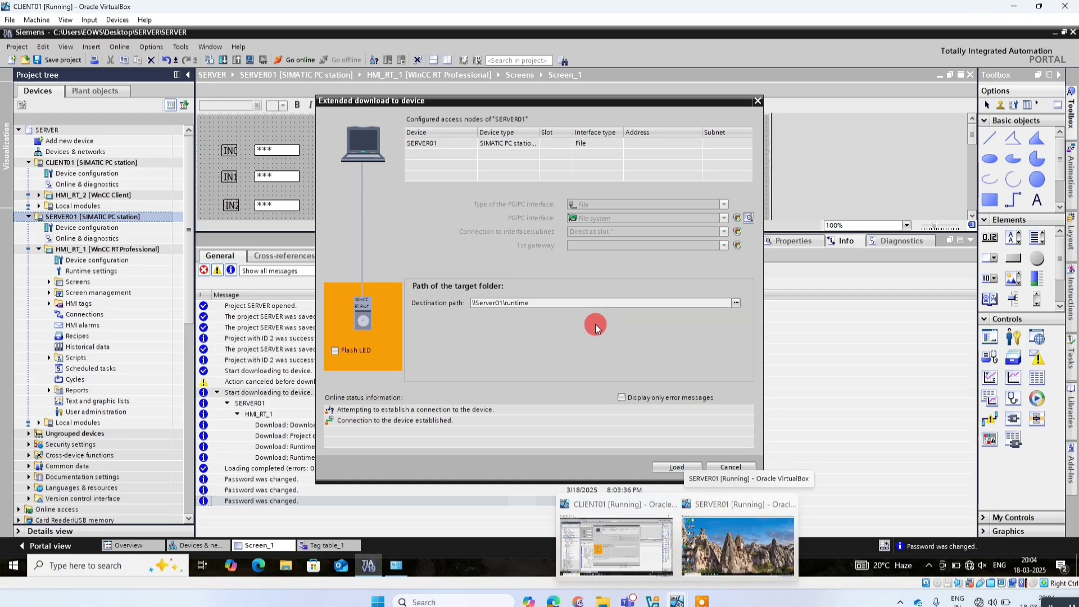
pyautogui.click(666, 462)
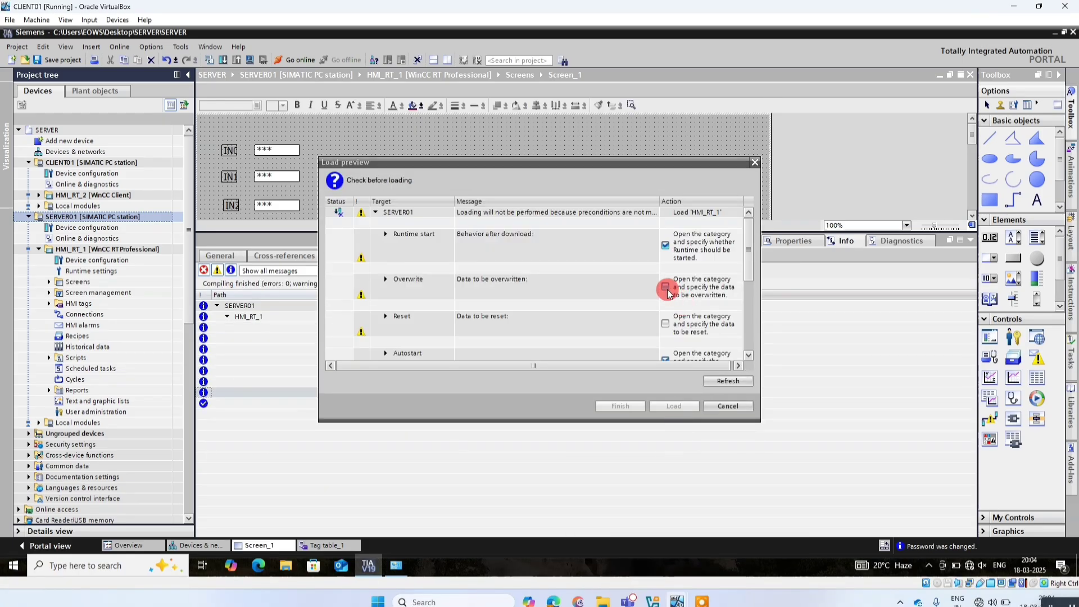
# Enable the Overwrite and Reset actions in the load preview, accept the Caution entry and load the project onto SERVER01.
pyautogui.click(667, 287)
pyautogui.click(667, 324)
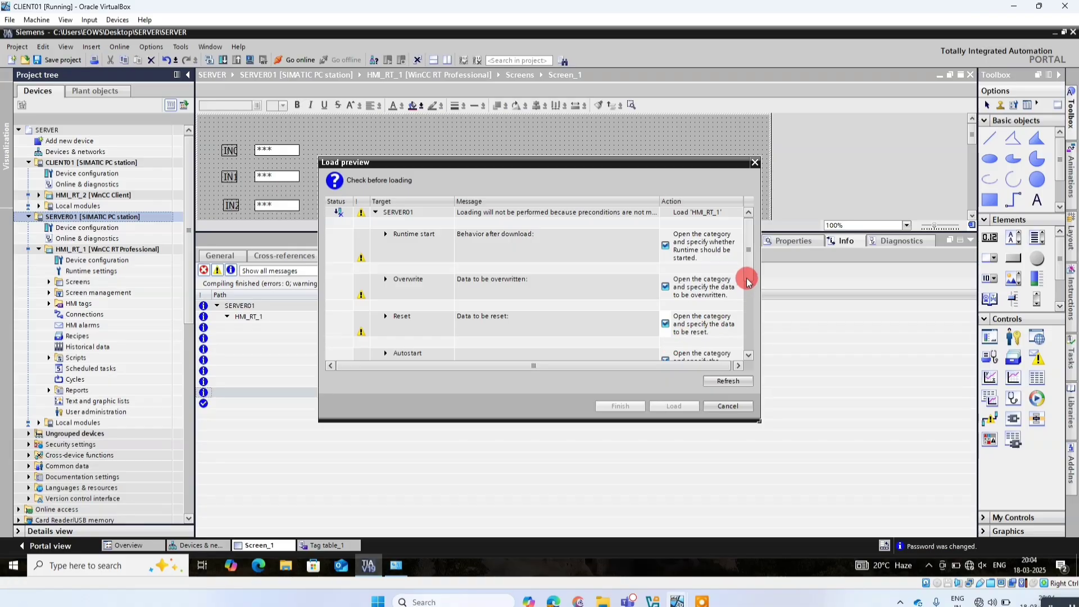
pyautogui.moveTo(748, 273); pyautogui.dragTo(751, 332)
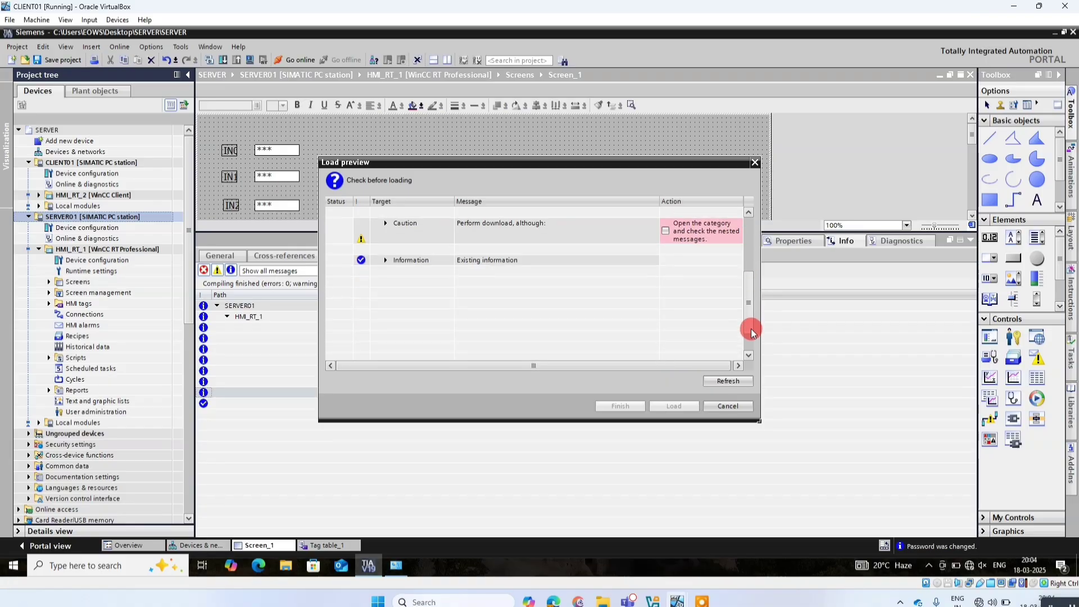
pyautogui.click(672, 236)
pyautogui.click(678, 405)
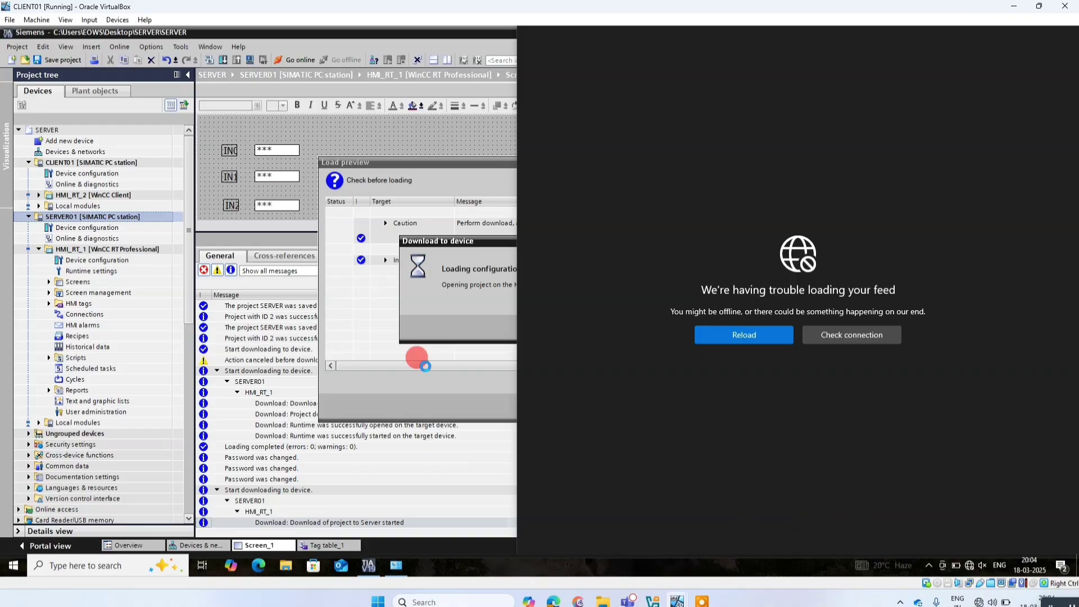
# Dismiss the news feed, switch to the SERVER01 virtual machine and shrink its window in front of CLIENT01.
pyautogui.click(432, 344)
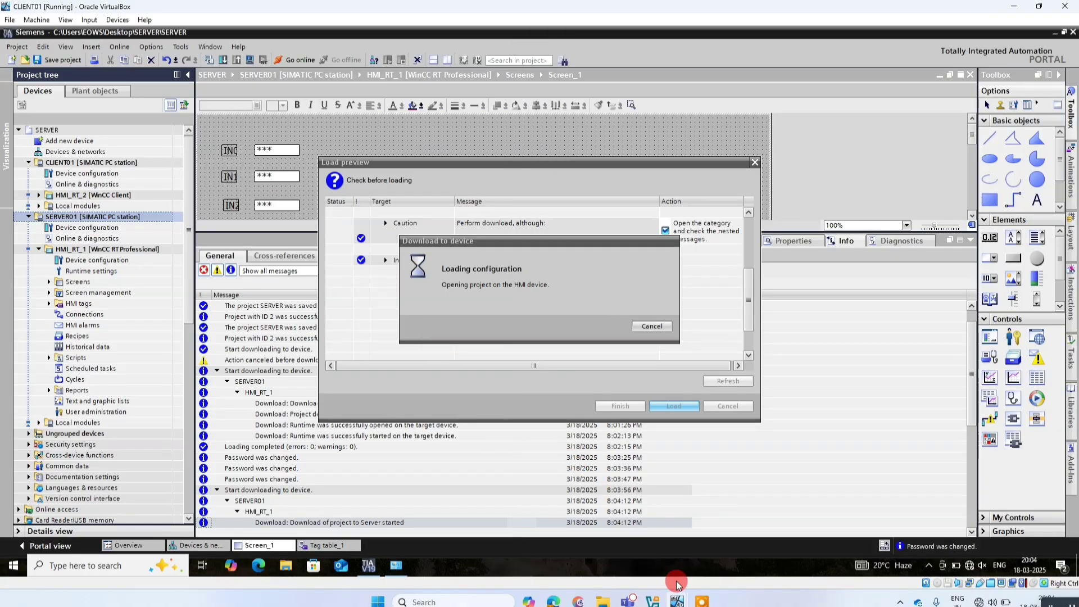
pyautogui.moveTo(677, 600)
pyautogui.click(730, 537)
pyautogui.click(543, 356)
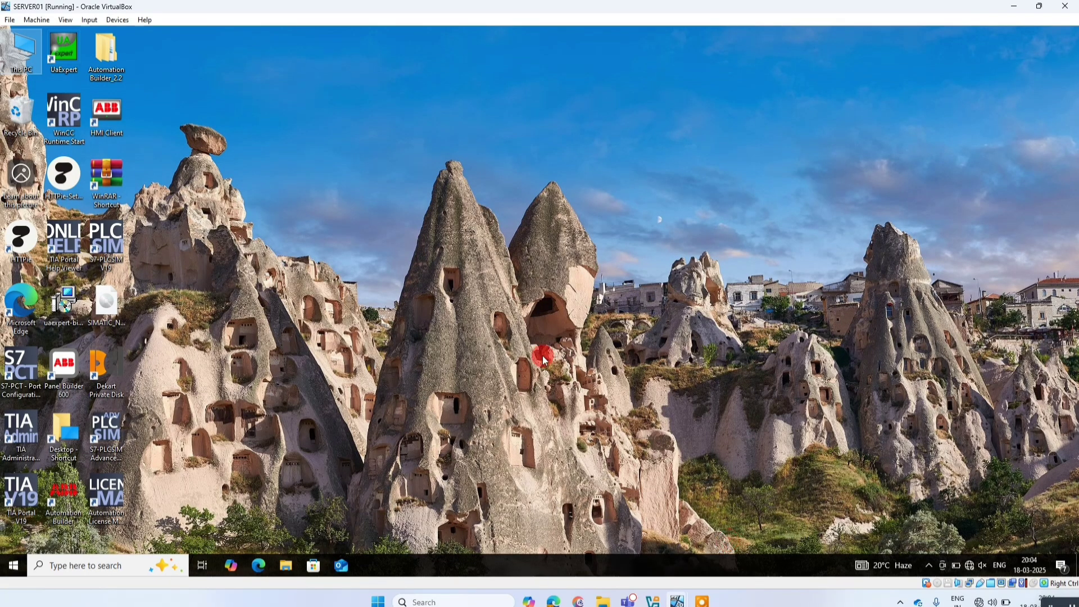
pyautogui.doubleClick(888, 6)
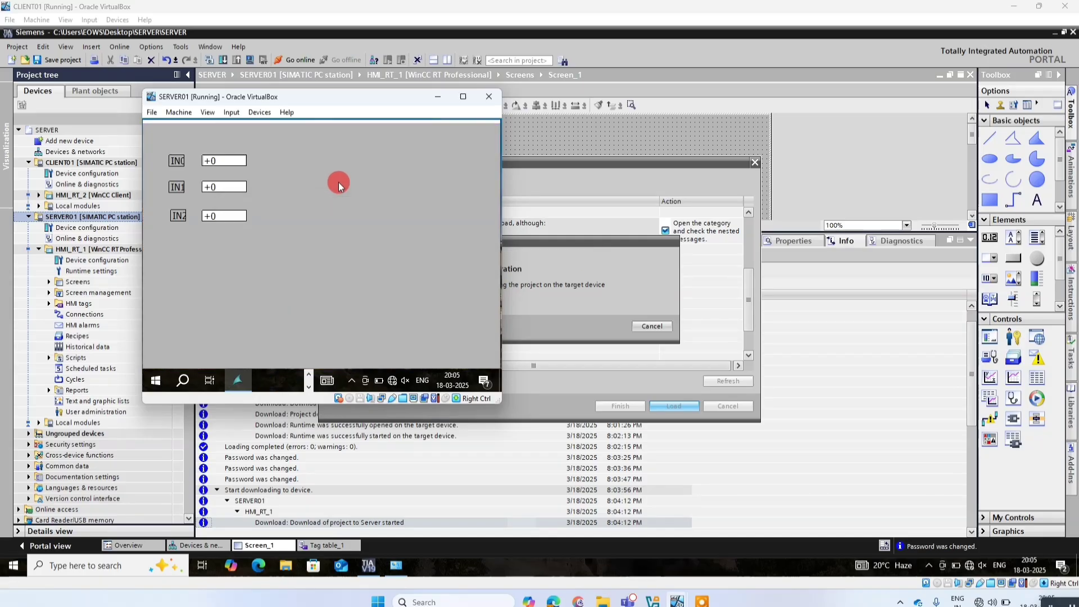
# Set IN0 to 120, IN1 to 103 and IN2 to 122 in the SERVER01 runtime, then return to TIA Portal on CLIENT01.
pyautogui.click(371, 298)
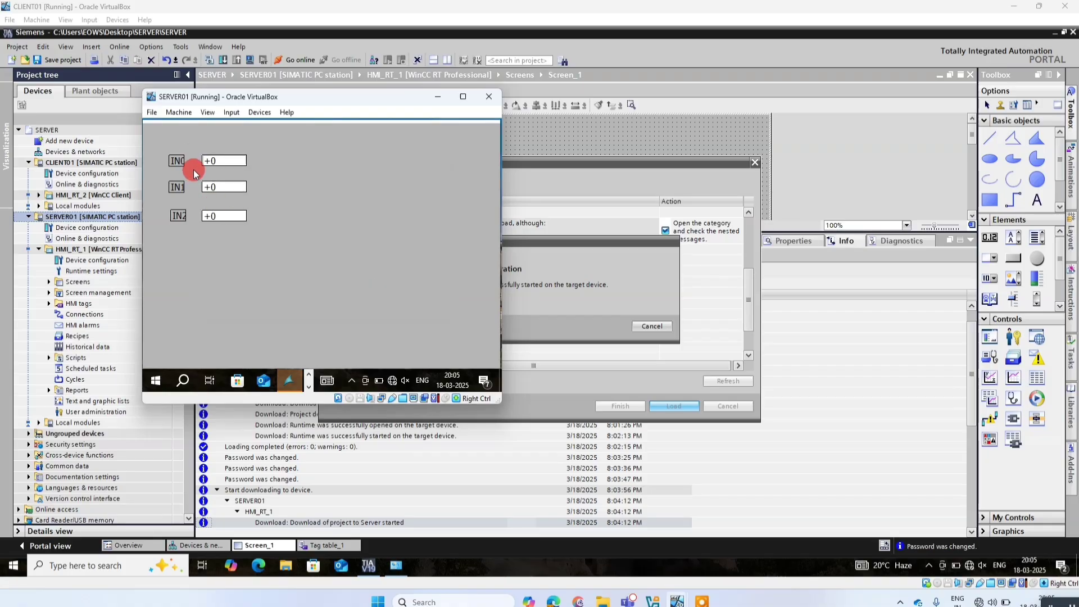
pyautogui.click(225, 161)
pyautogui.write('12')
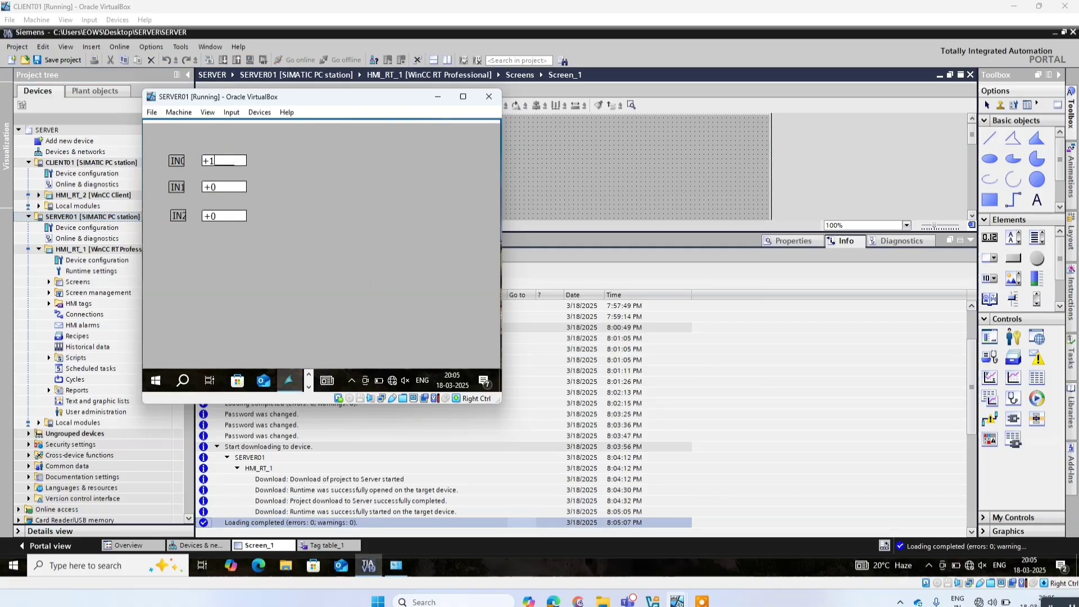
pyautogui.click(223, 187)
pyautogui.write('103')
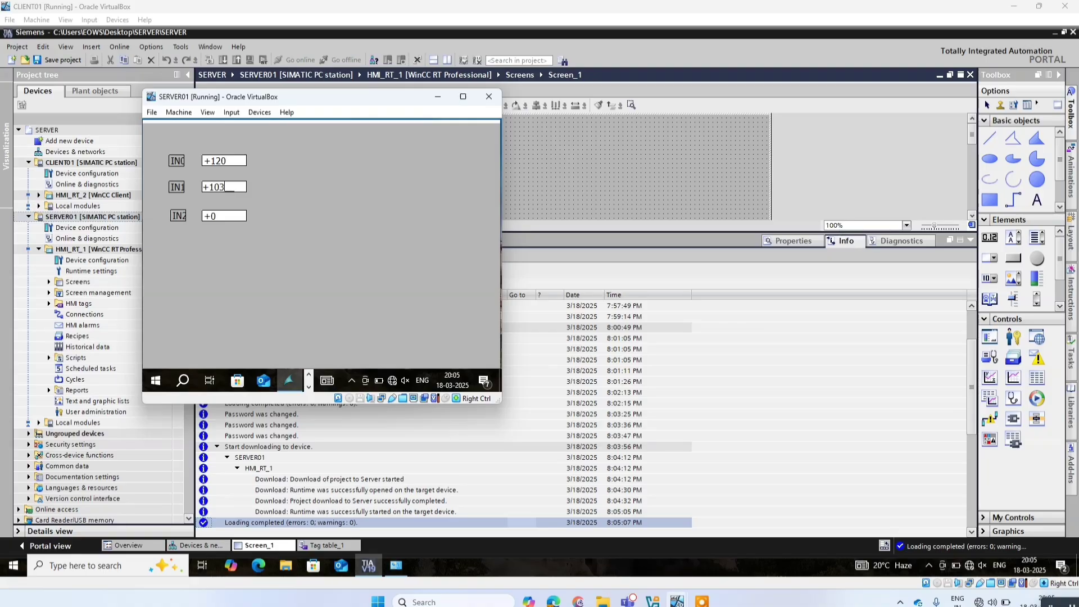
pyautogui.click(224, 217)
pyautogui.write('1')
pyautogui.click(262, 214)
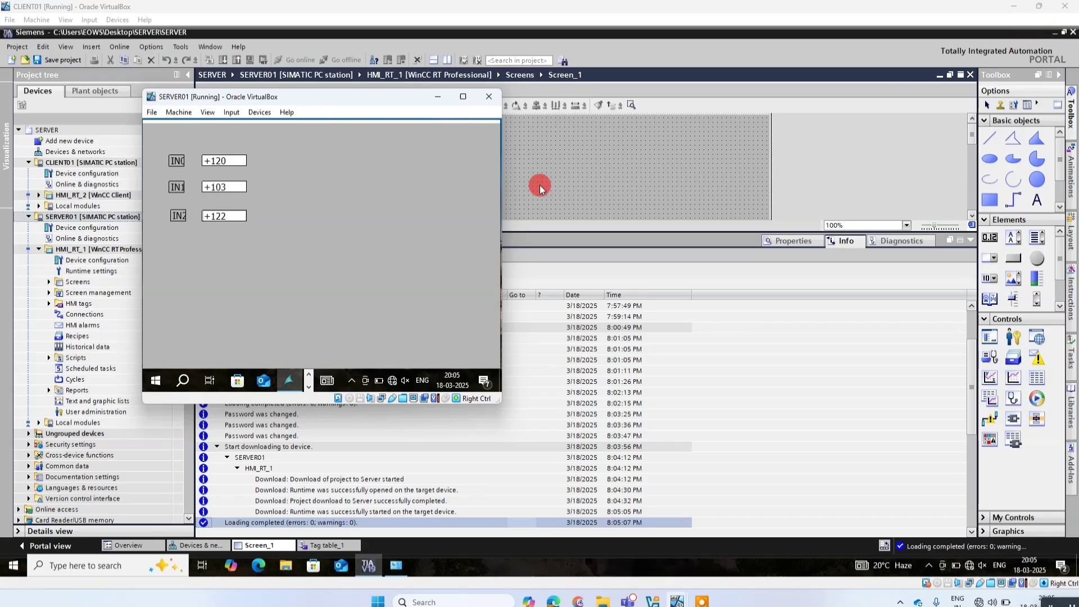
pyautogui.click(321, 513)
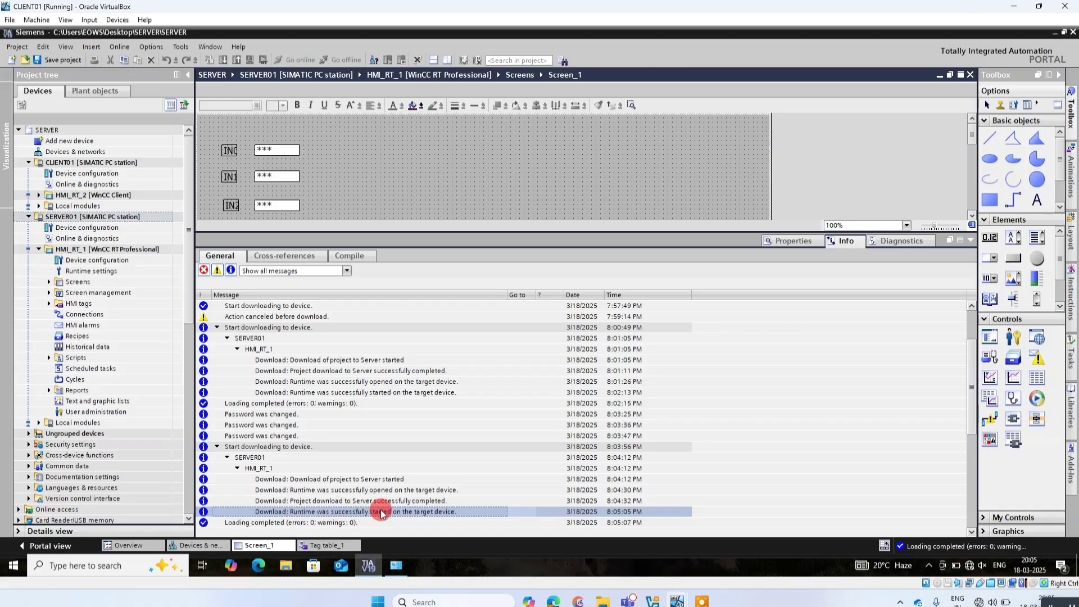
# Minimize TIA Portal and the Network and Sharing Center, and launch WinCC Runtime Start on CLIENT01.
pyautogui.click(1055, 34)
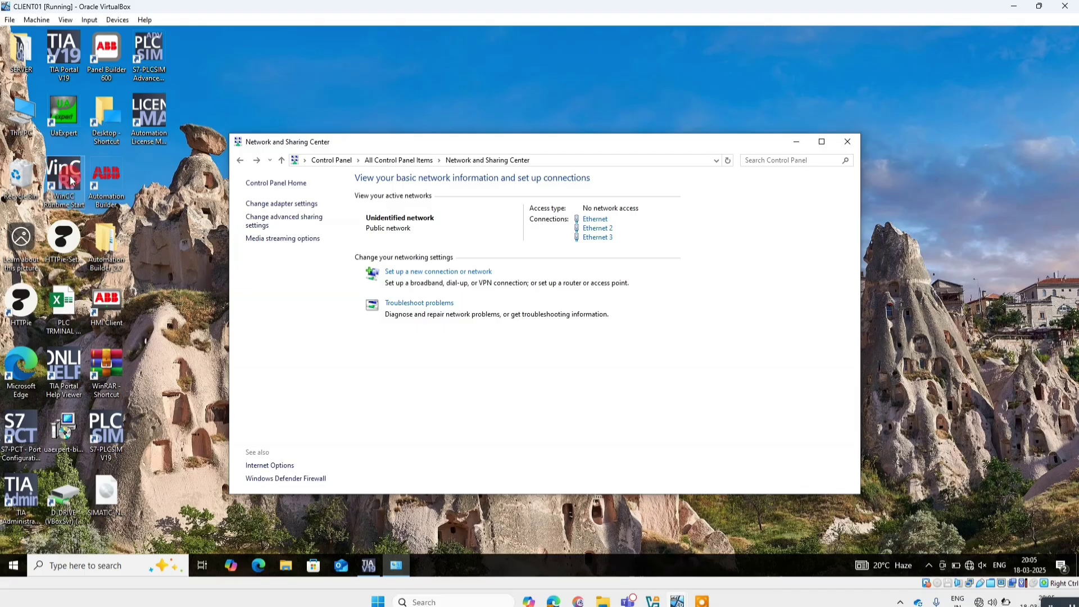
pyautogui.click(811, 154)
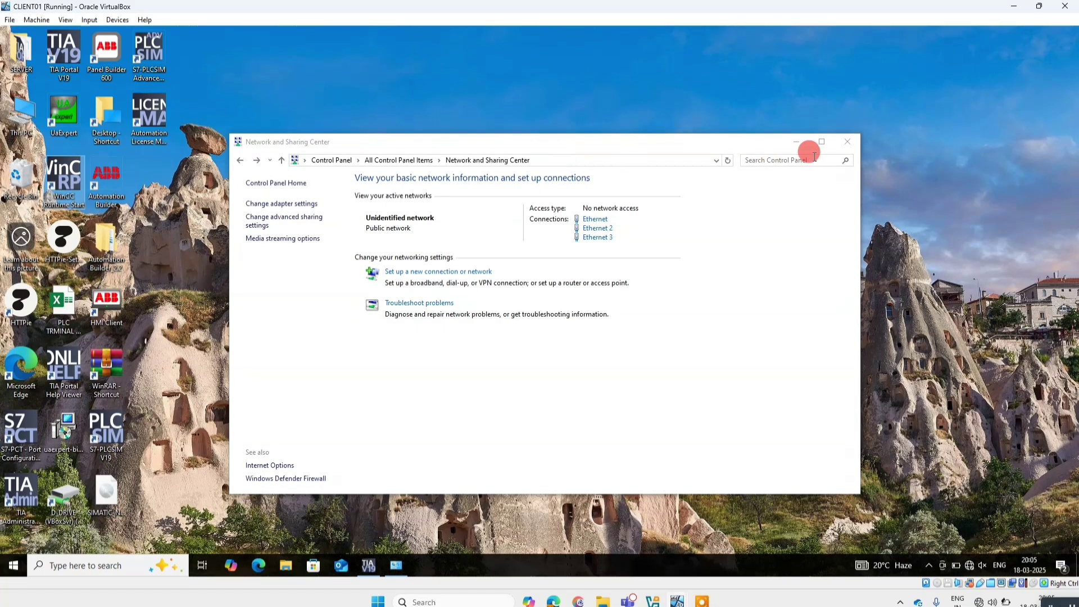
pyautogui.click(797, 141)
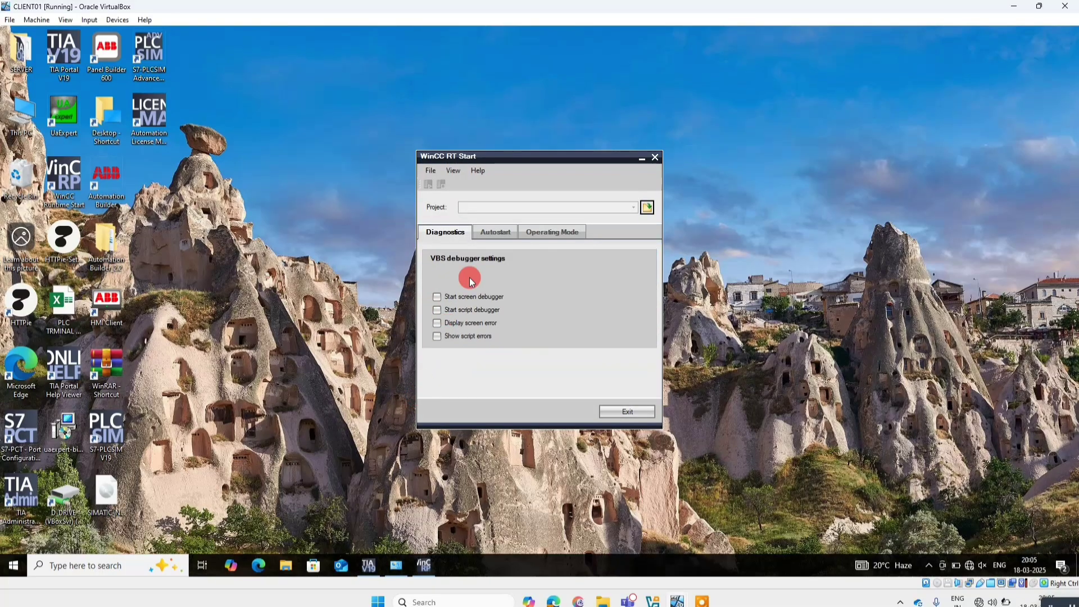
# Open the server01 MCX project from the runtime share on \\SERVER01 in WinCC RT Start.
pyautogui.click(647, 207)
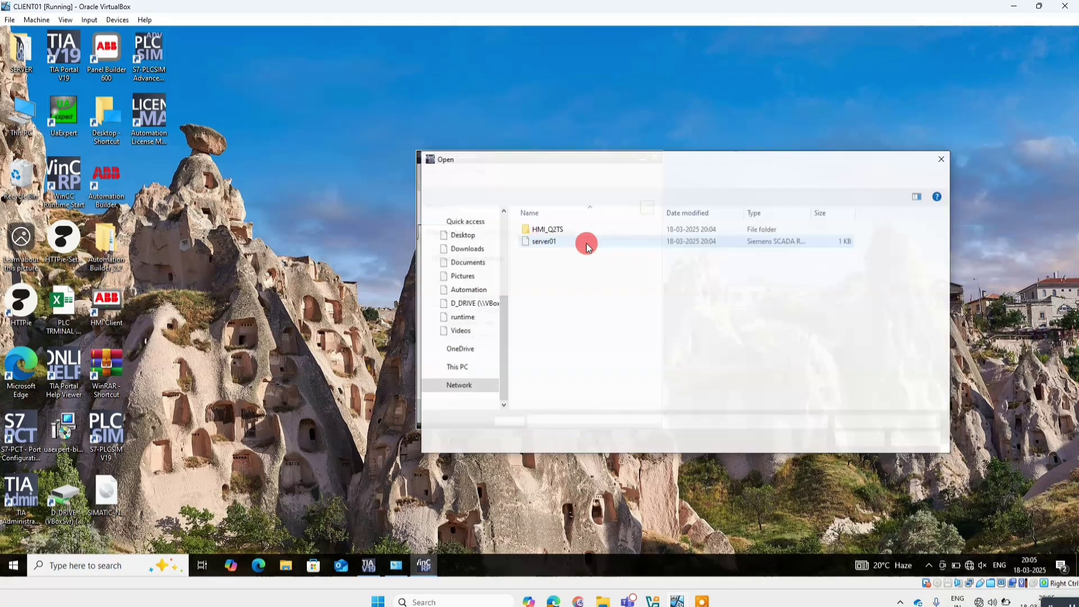
pyautogui.click(464, 379)
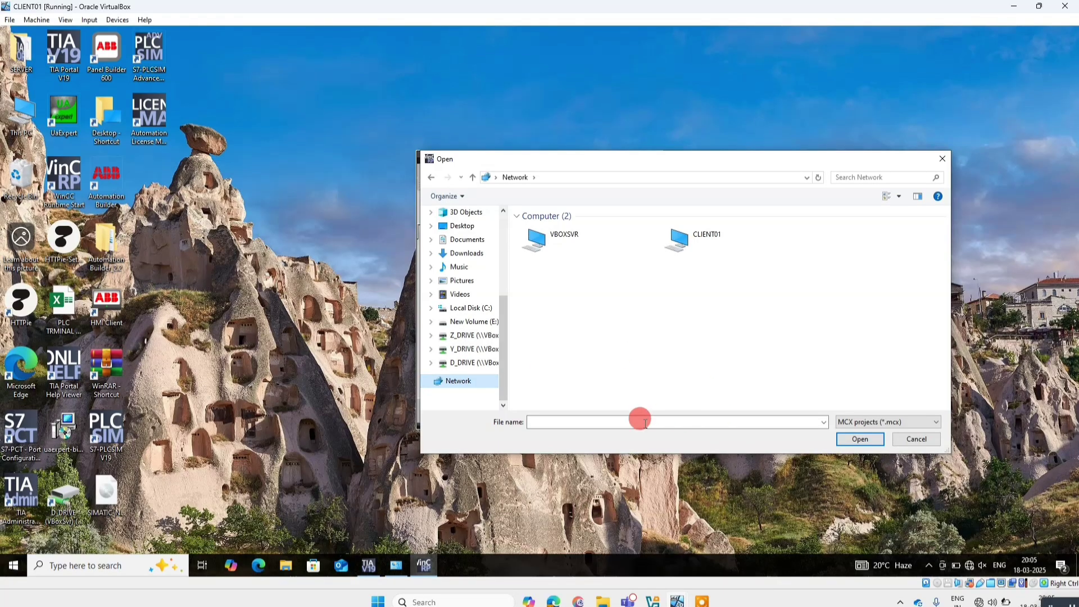
pyautogui.click(556, 423)
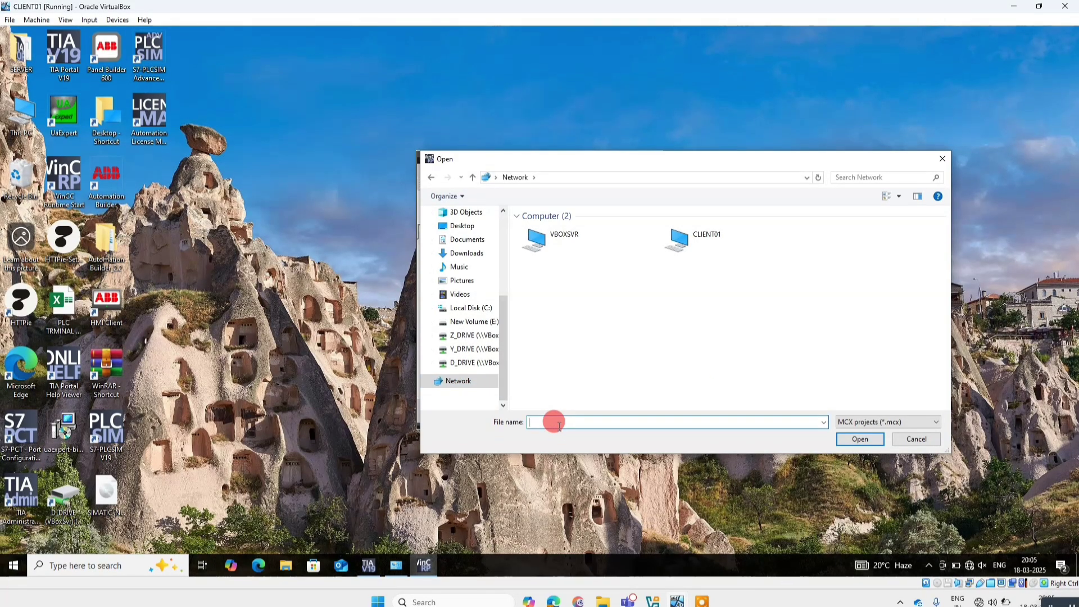
pyautogui.write('\\\\SERVER01')
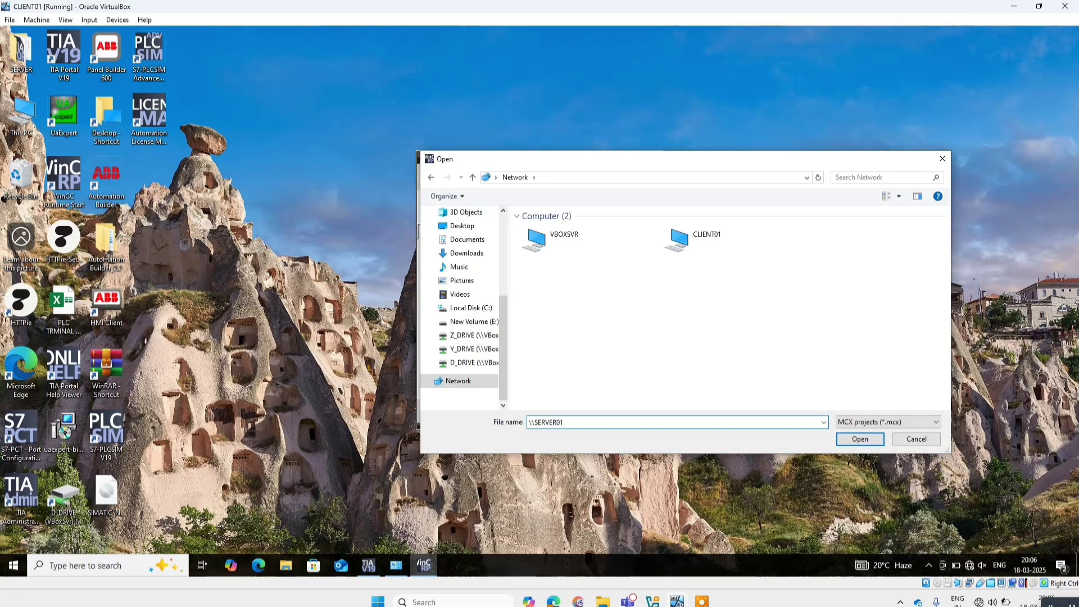
pyautogui.click(554, 421)
pyautogui.press('Return')
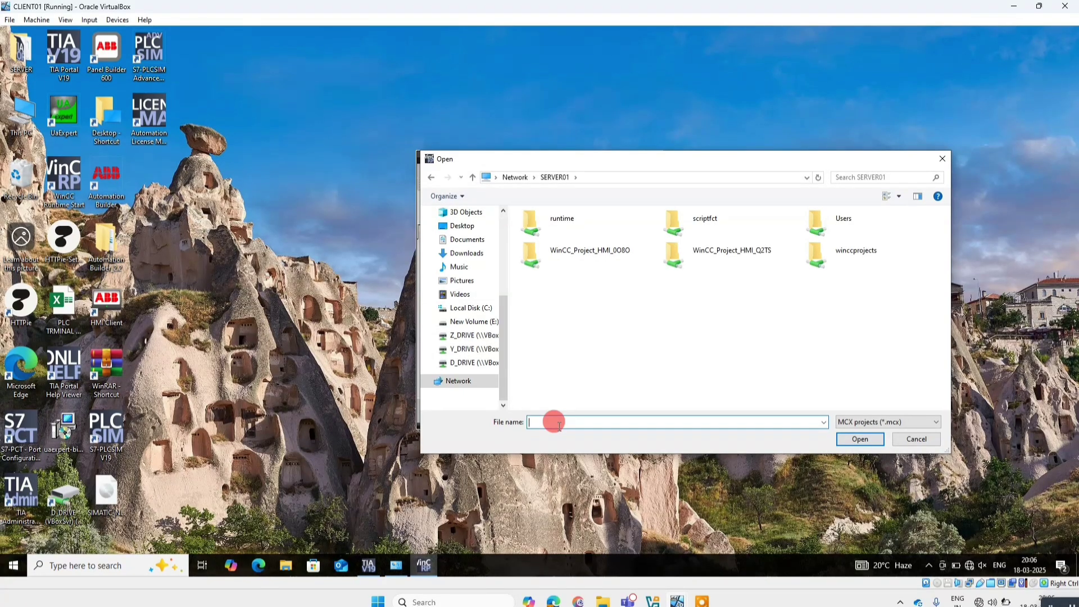
pyautogui.click(572, 233)
pyautogui.doubleClick(571, 233)
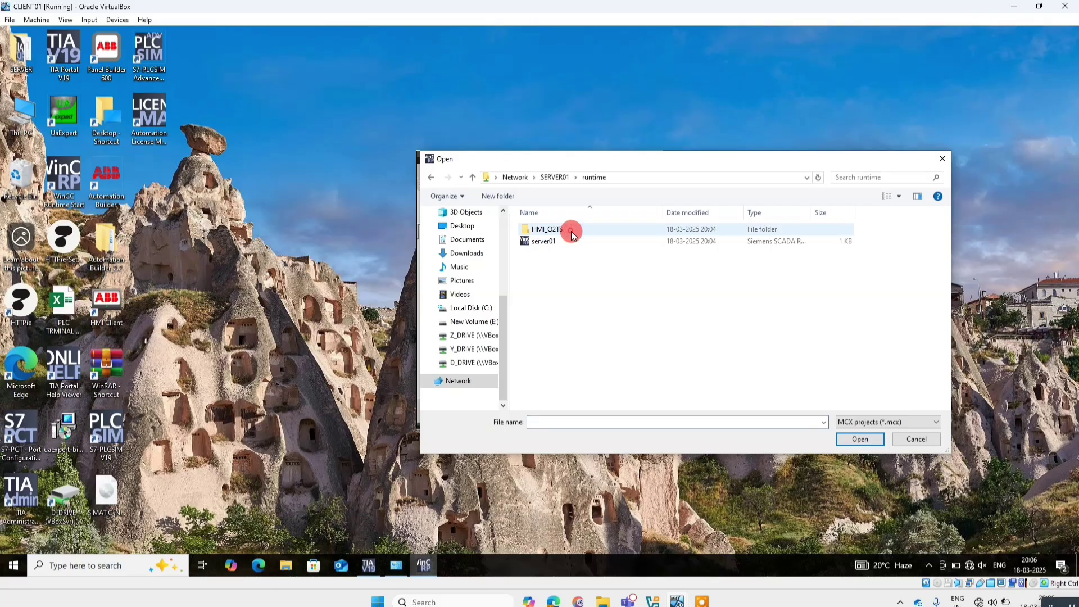
pyautogui.click(556, 242)
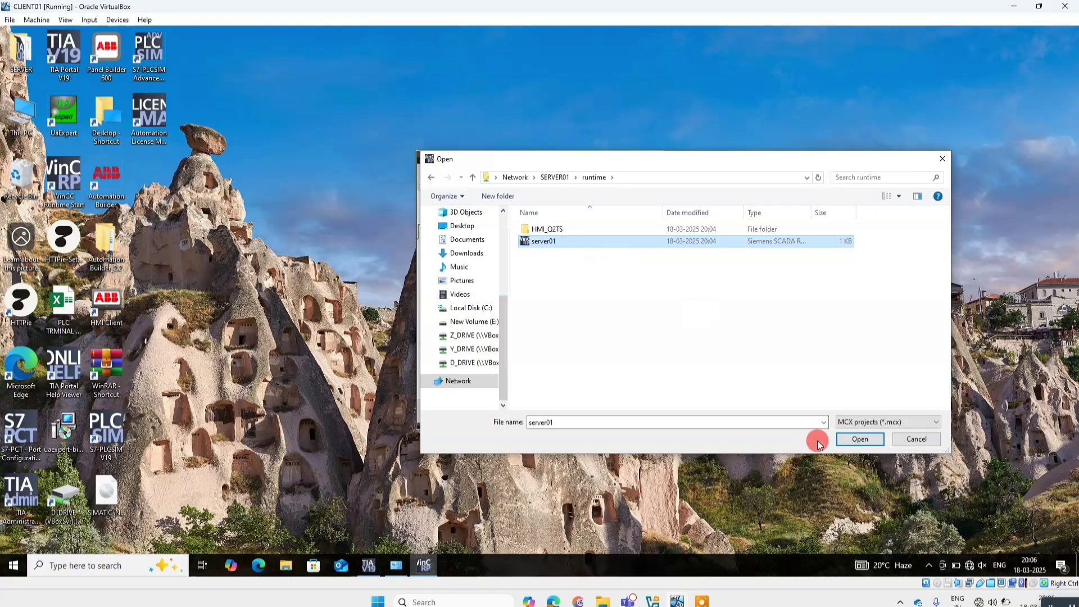
pyautogui.click(860, 439)
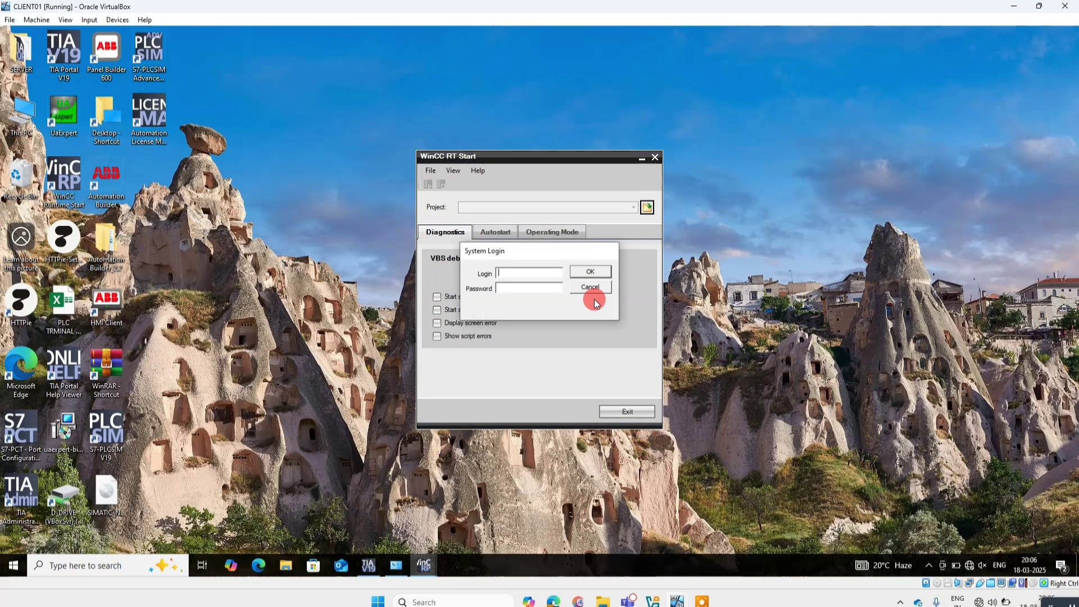
# Log in to the system as Admin with the account password and start the SERVER_SERVER01 runtime on CLIENT01.
pyautogui.write('Admin')
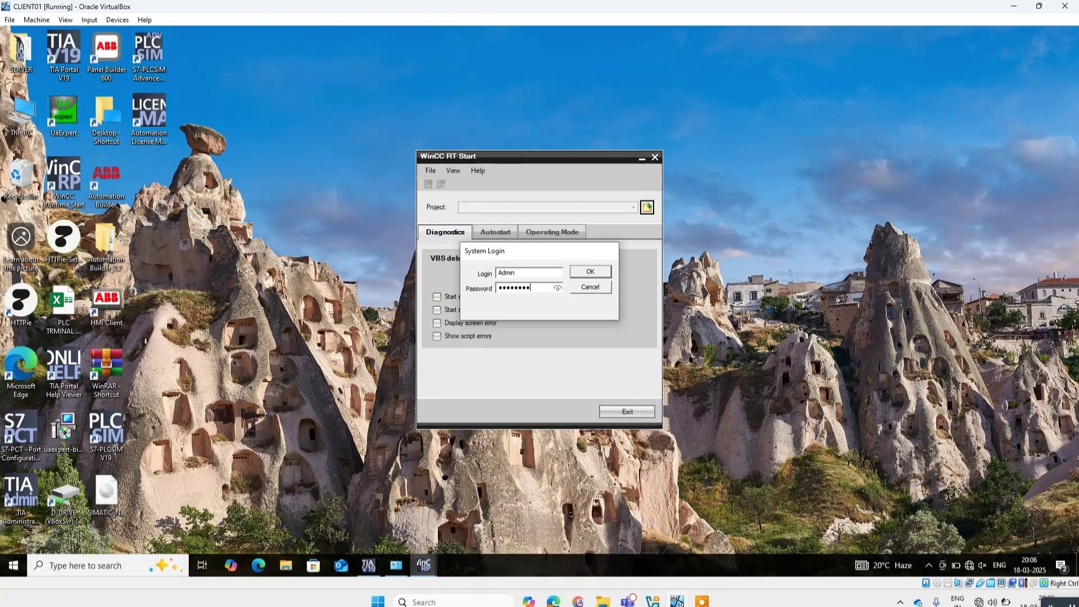
pyautogui.click(585, 289)
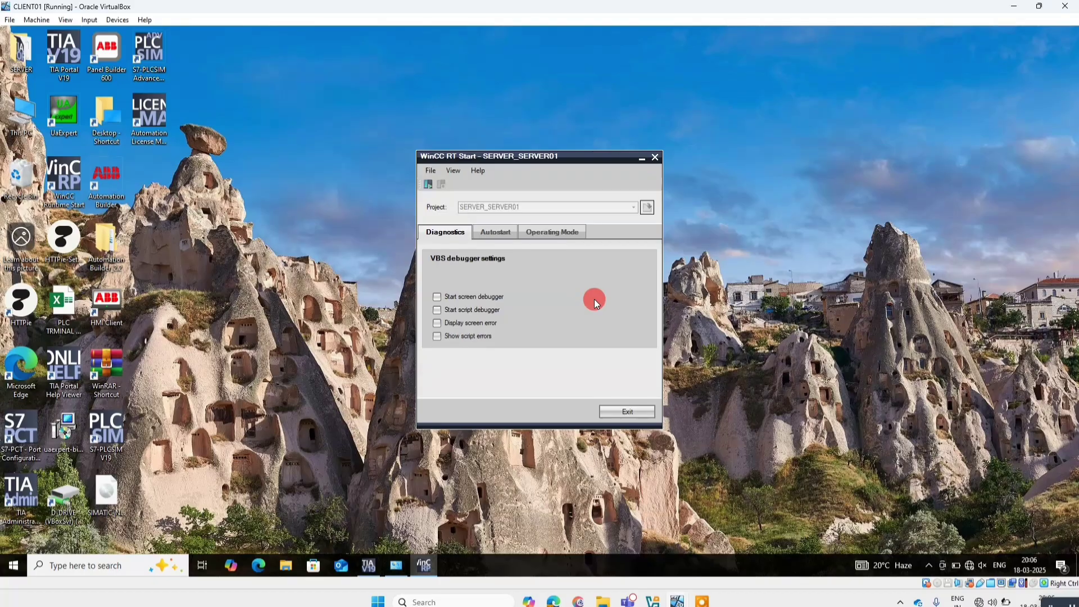
pyautogui.click(427, 185)
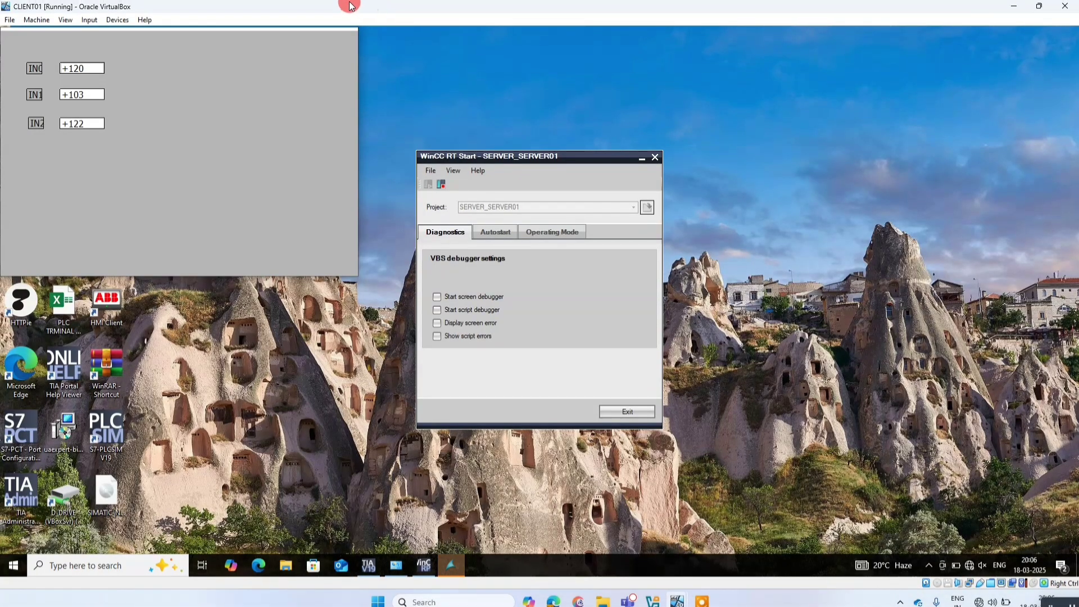
# Arrange the CLIENT01 and SERVER01 windows side by side, and set IN0 to 456 and IN1 to 888 in the CLIENT01 runtime.
pyautogui.moveTo(350, 6); pyautogui.dragTo(830, 25)
pyautogui.moveTo(312, 96); pyautogui.dragTo(249, 98)
pyautogui.click(569, 84)
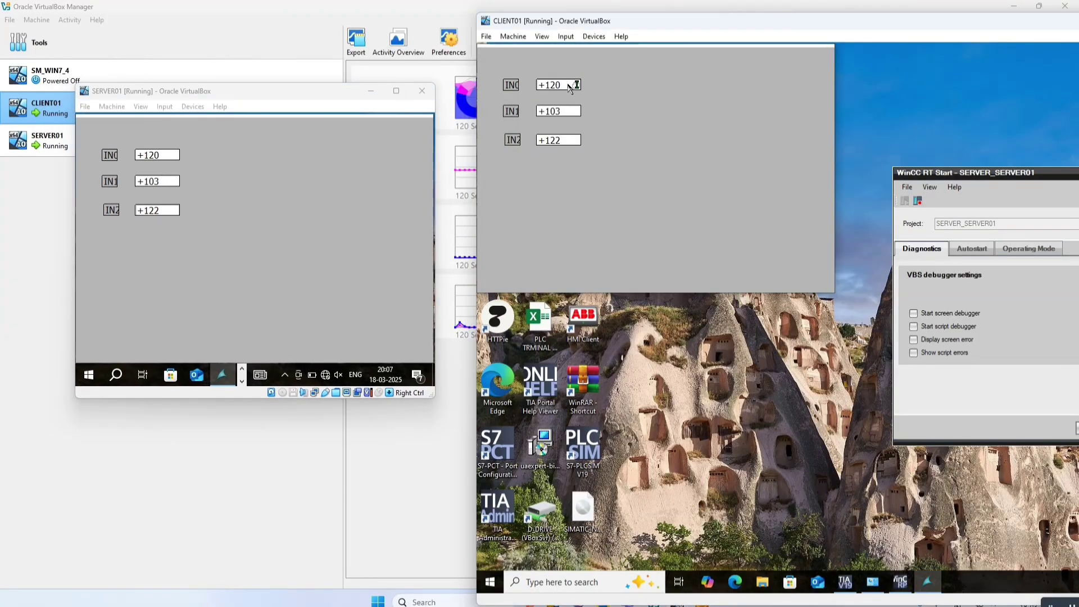
pyautogui.click(555, 111)
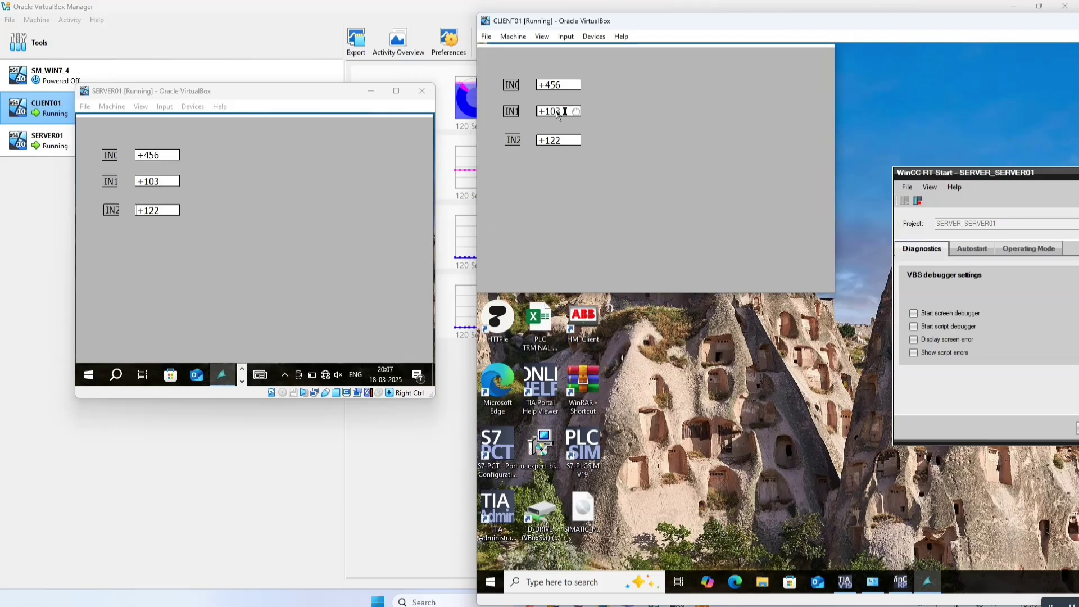
# Set IN2 to 8888 in the SERVER01 runtime.
pyautogui.click(173, 211)
pyautogui.click(157, 213)
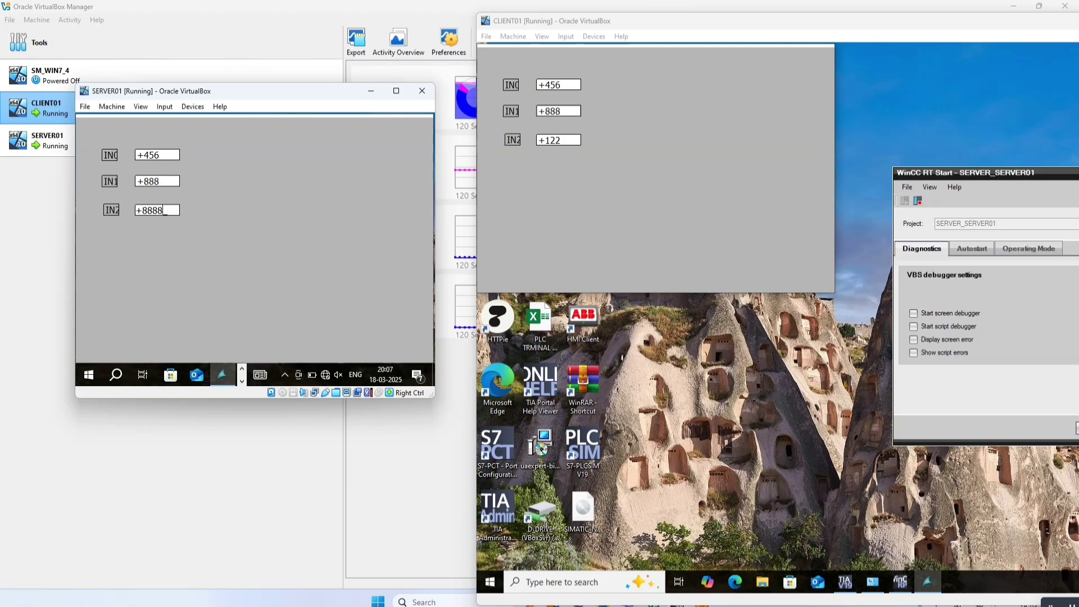
pyautogui.write('8888')
pyautogui.press('Return')
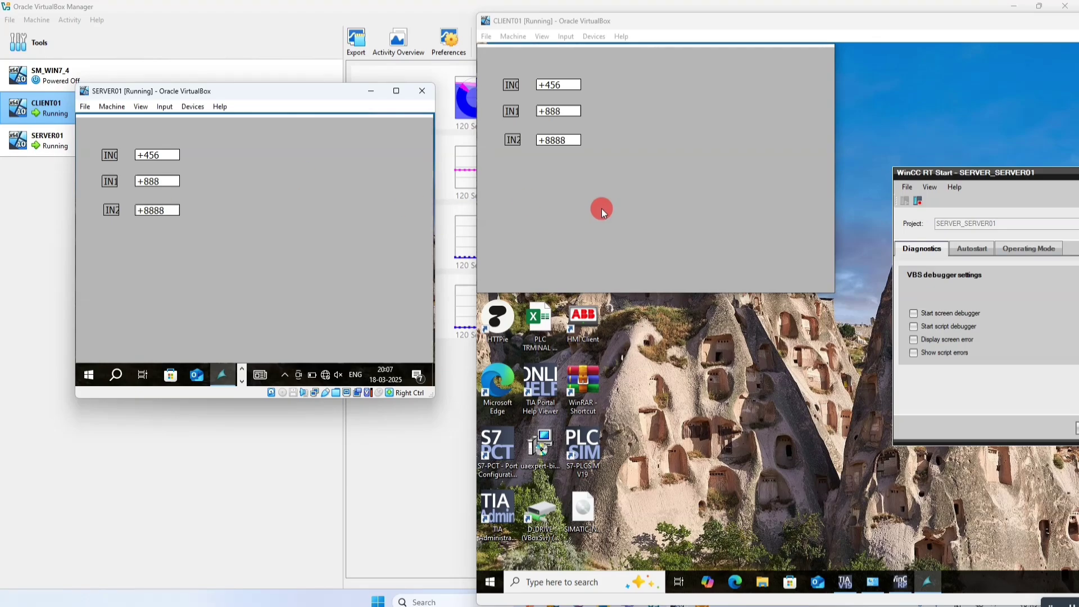